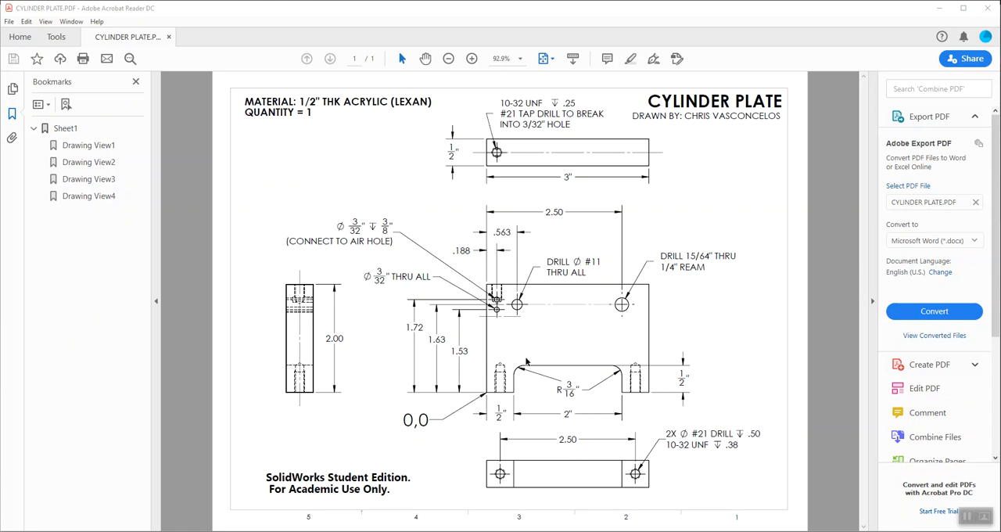
Step: Switch to SolidWorks, create a new part document and assign Plain Carbon Steel as its material
click(938, 8)
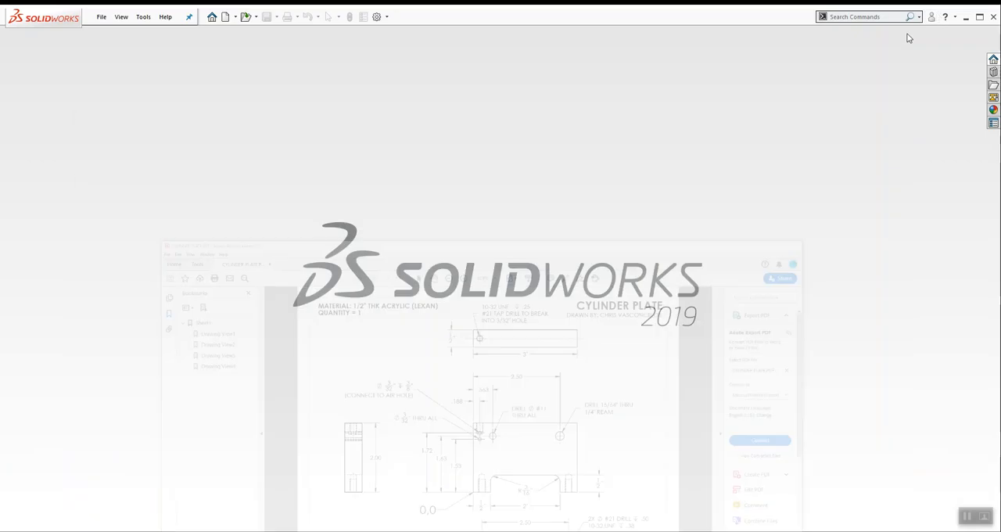
click(101, 16)
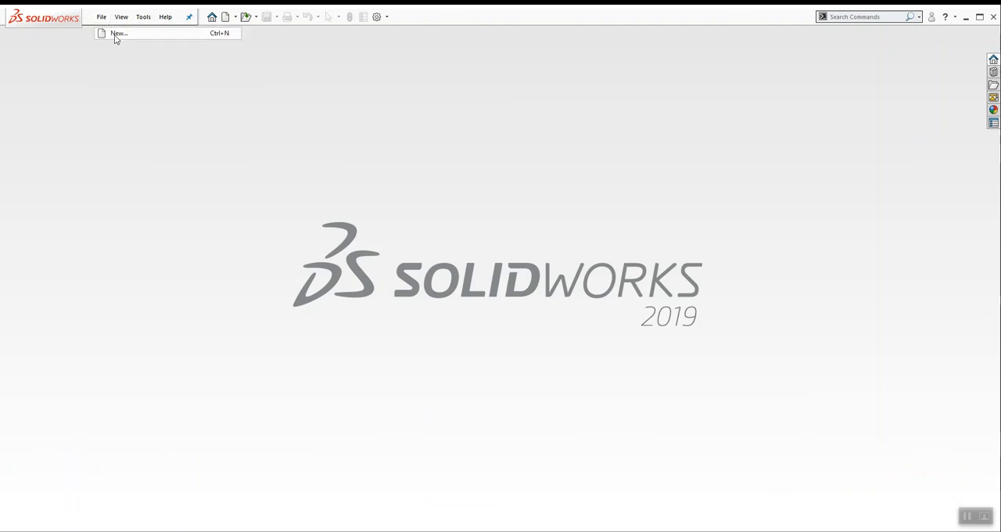
click(116, 33)
click(336, 221)
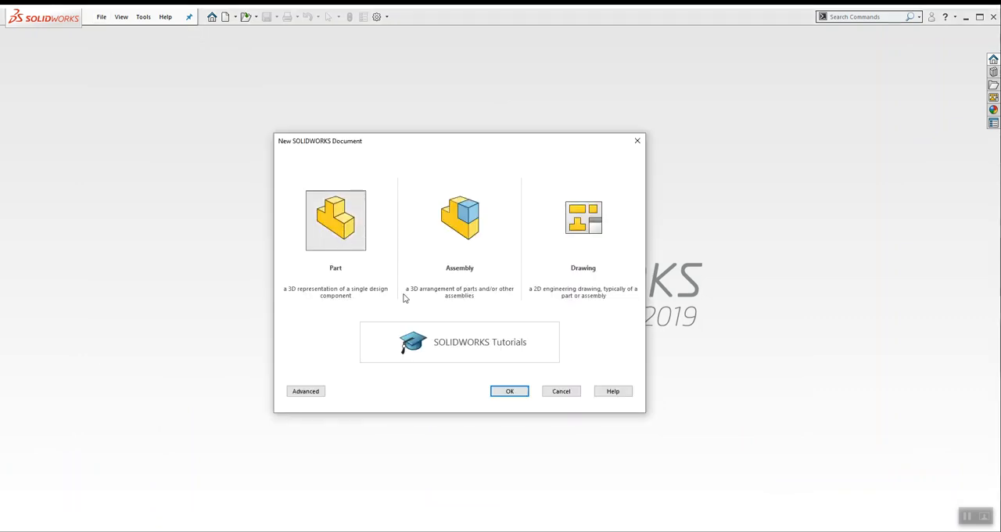
click(509, 391)
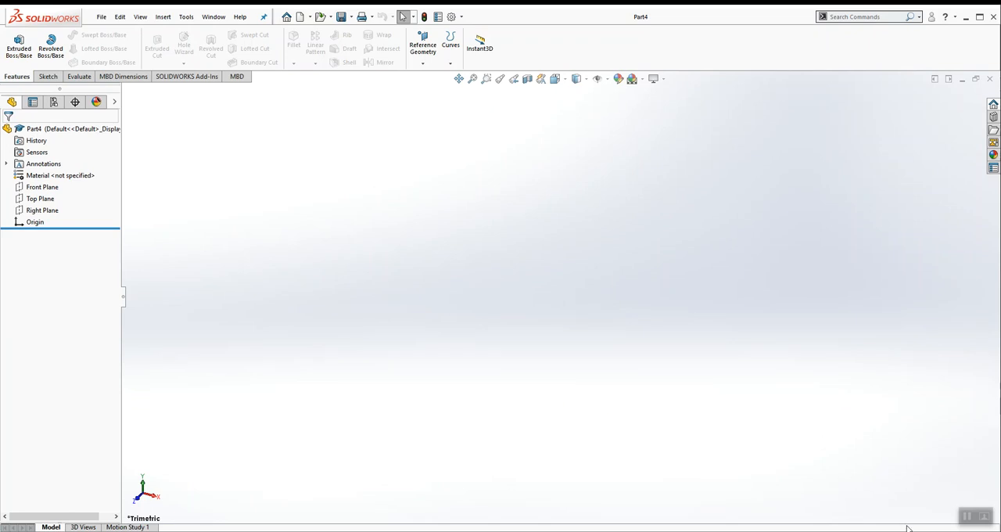
right_click(74, 176)
click(117, 222)
Step: Set the document's overall drafting standard to ISO
click(450, 16)
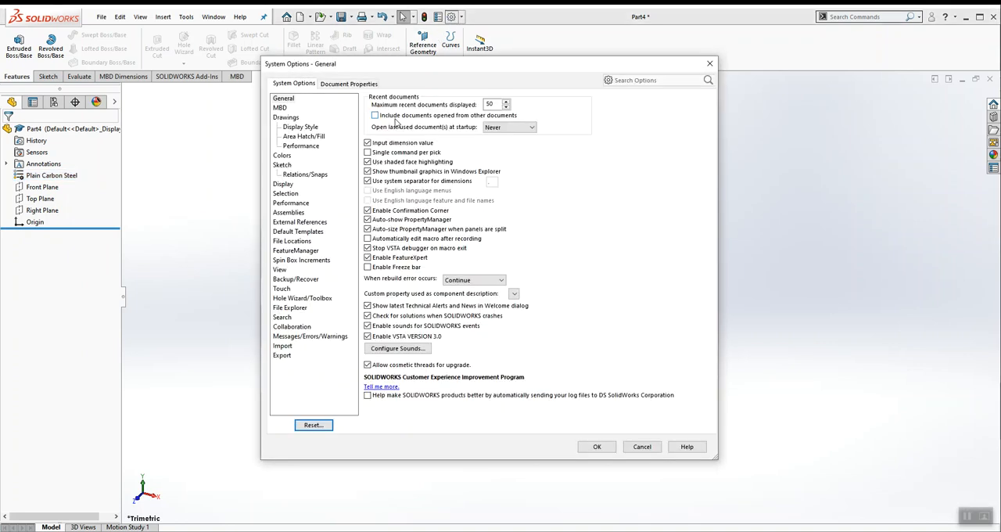
click(359, 84)
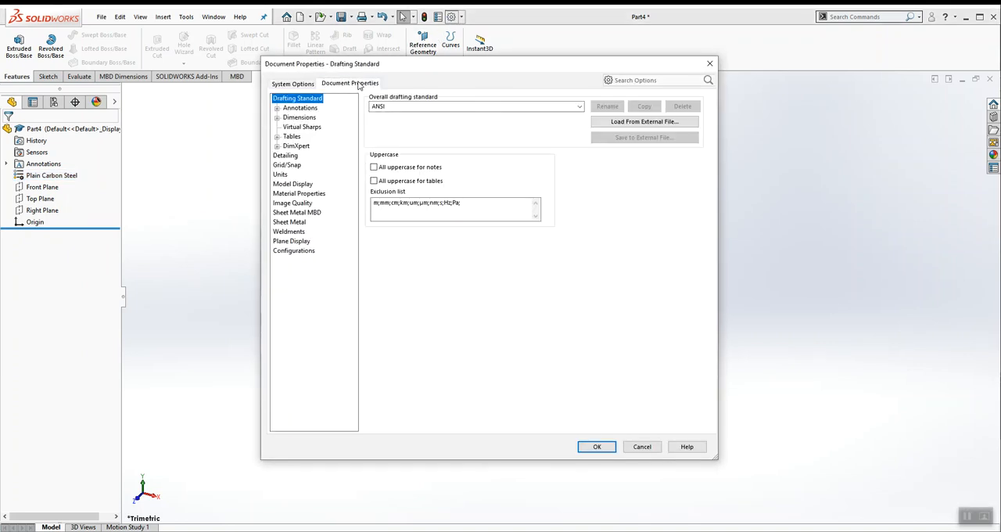
click(549, 110)
click(438, 123)
click(599, 446)
Step: Set the document's overall drafting standard to ANSI
click(451, 16)
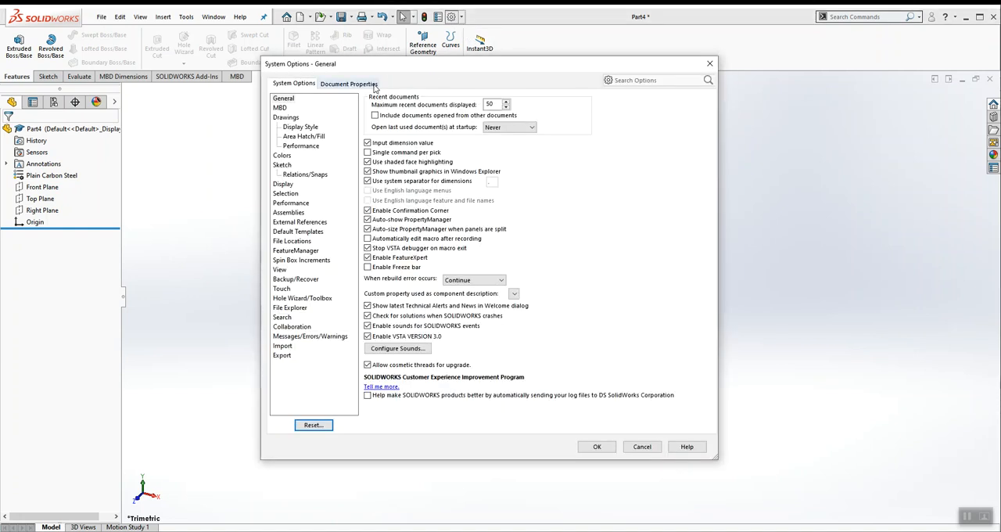
click(349, 82)
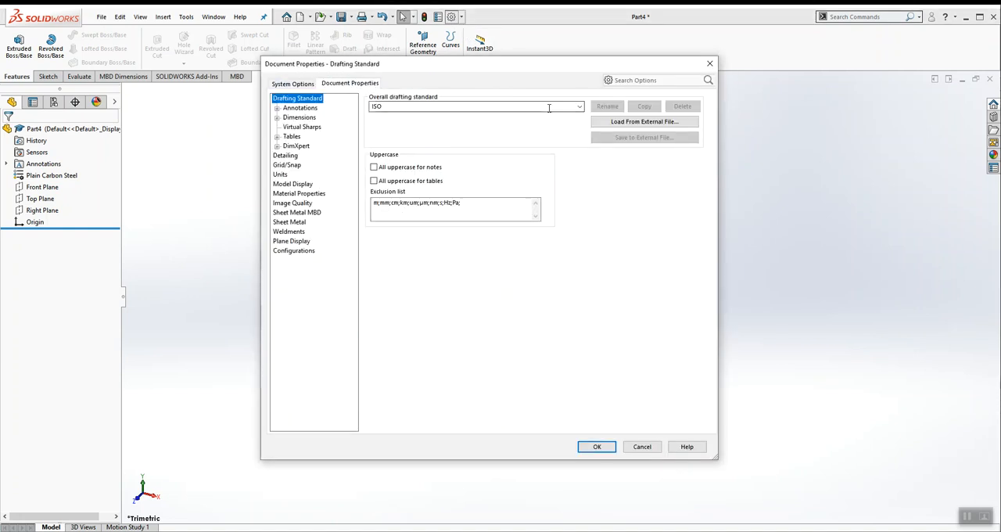
click(550, 111)
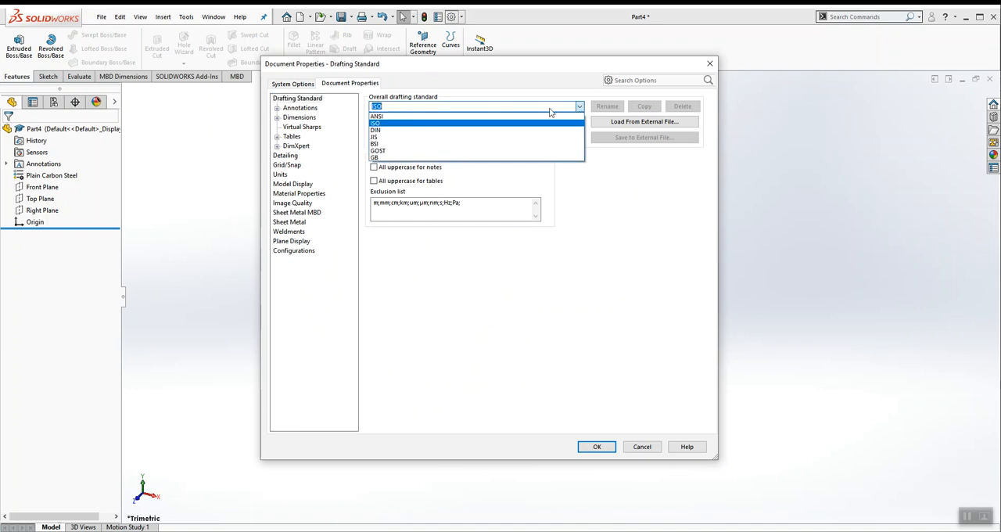
click(390, 117)
click(596, 446)
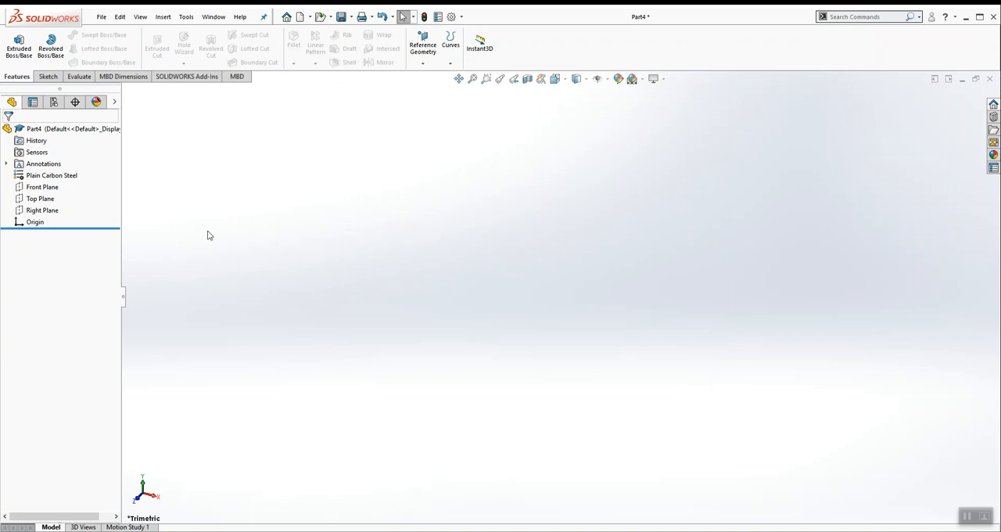
Step: Sketch on the Front Plane a closed rectangular outline about 3.71 in wide, starting at the origin, with a rectangular notch in its bottom edge
right_click(45, 192)
click(55, 173)
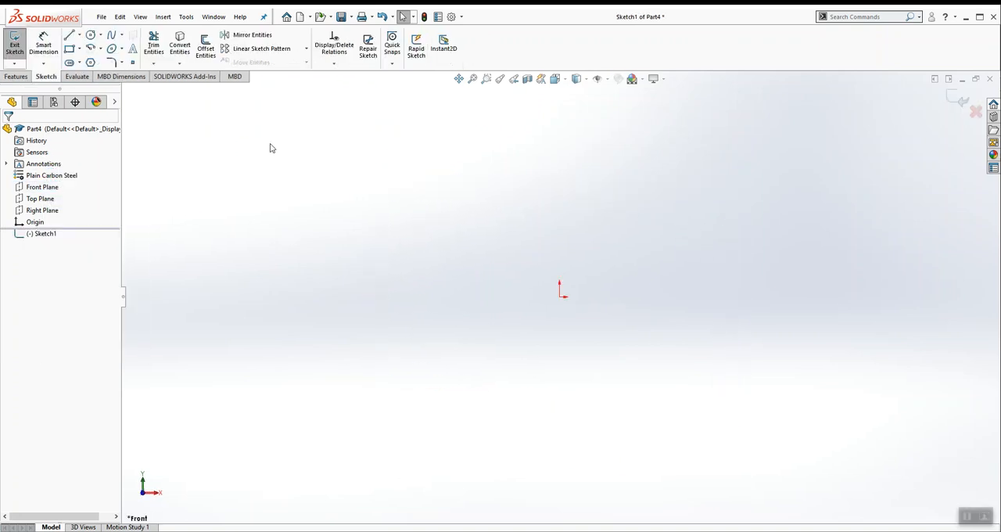
click(69, 35)
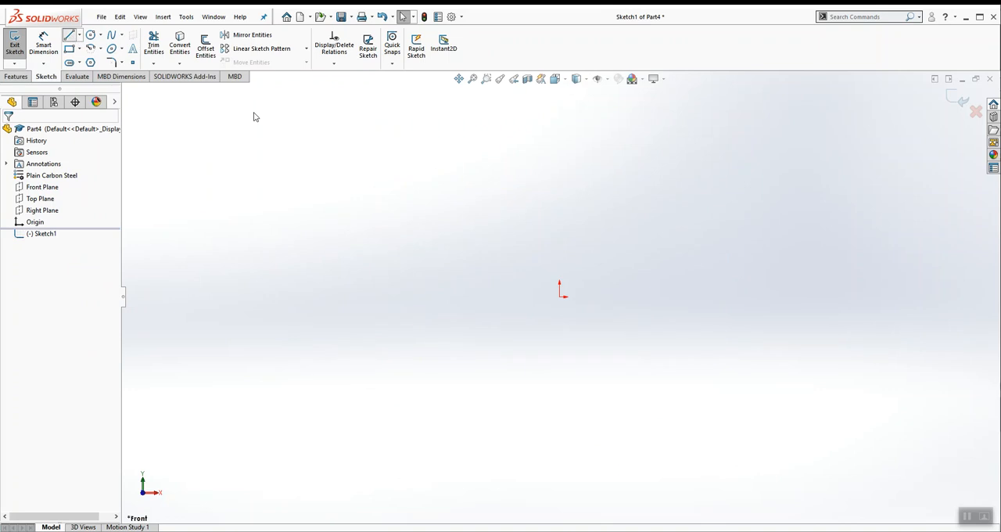
click(560, 294)
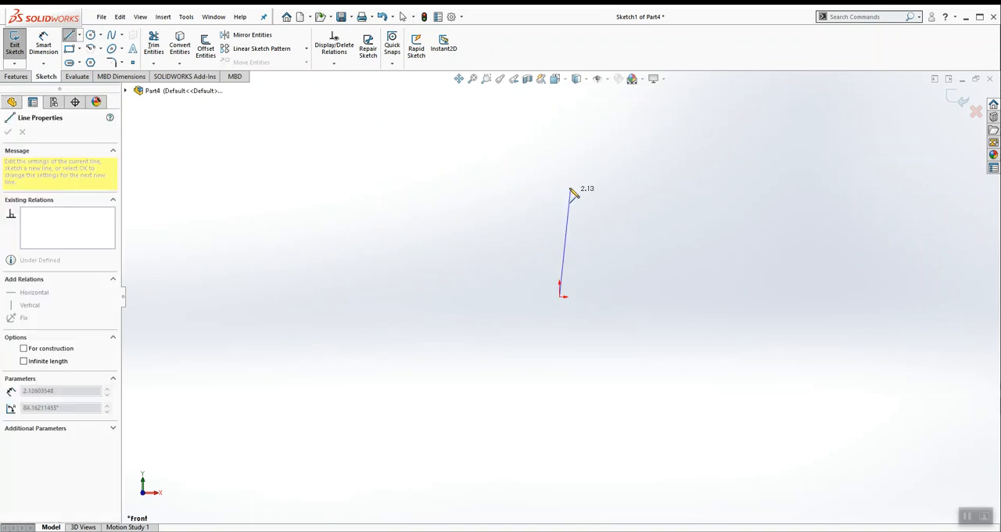
click(559, 168)
click(745, 166)
click(745, 295)
click(696, 296)
click(696, 240)
click(609, 240)
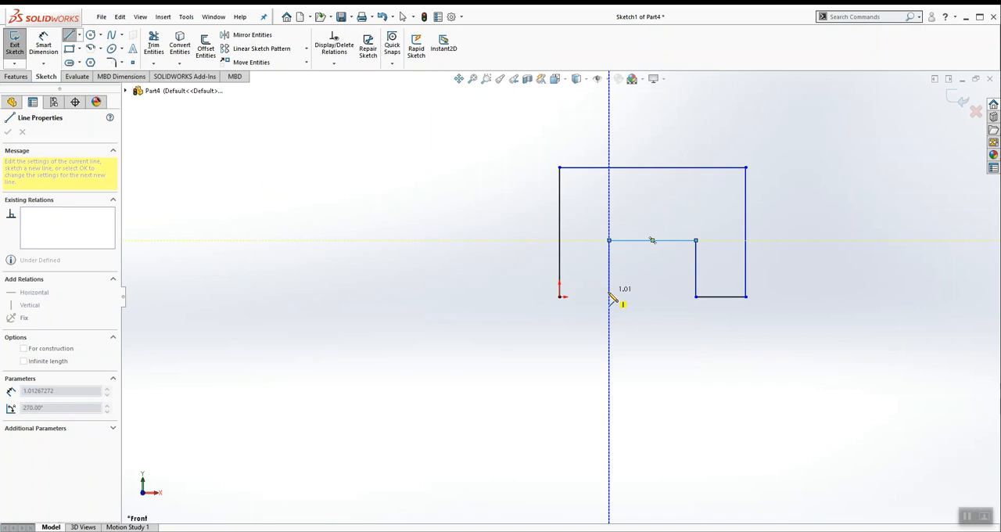
click(609, 296)
click(559, 296)
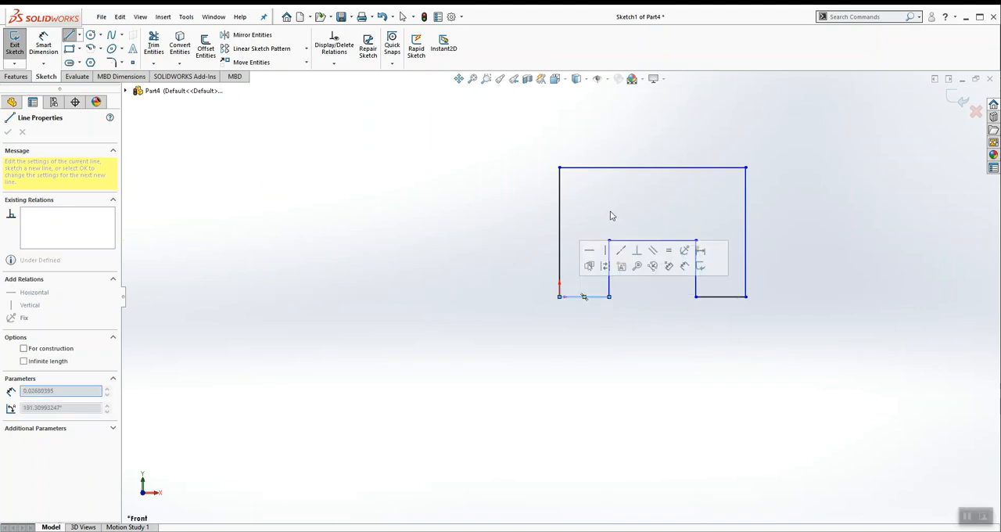
key(Escape)
key(f)
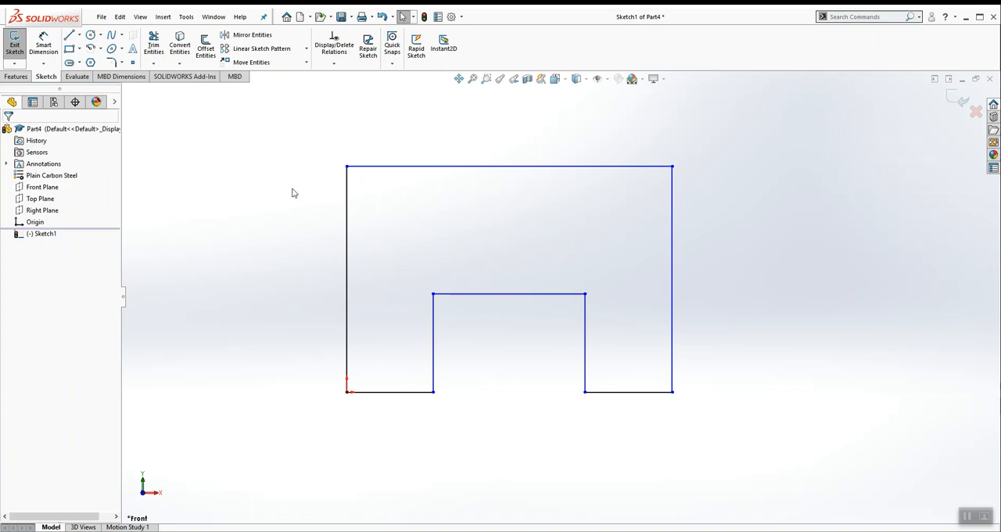
Step: Check the plate dimensions in the PDF drawing and dimension the outline's top edge at 3 in
key(alt+Tab)
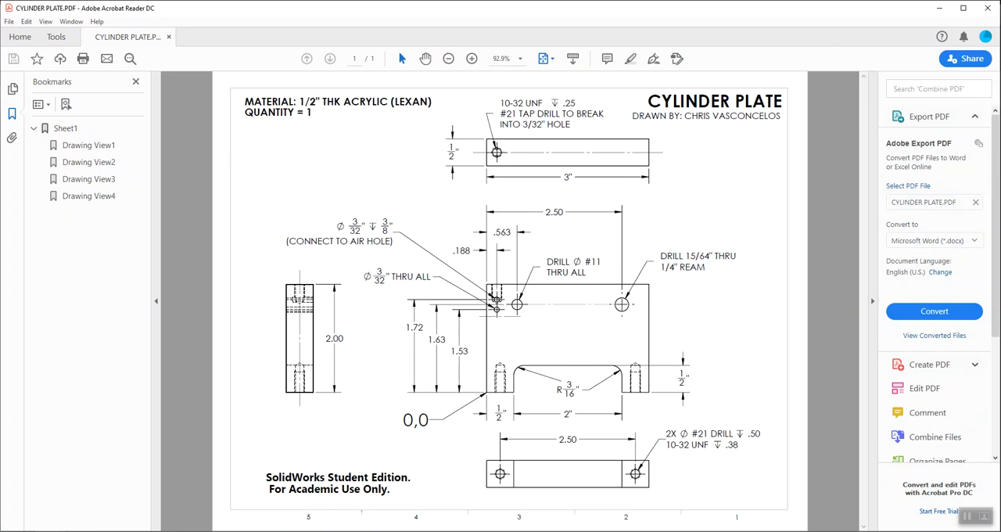
key(alt+Tab)
click(43, 43)
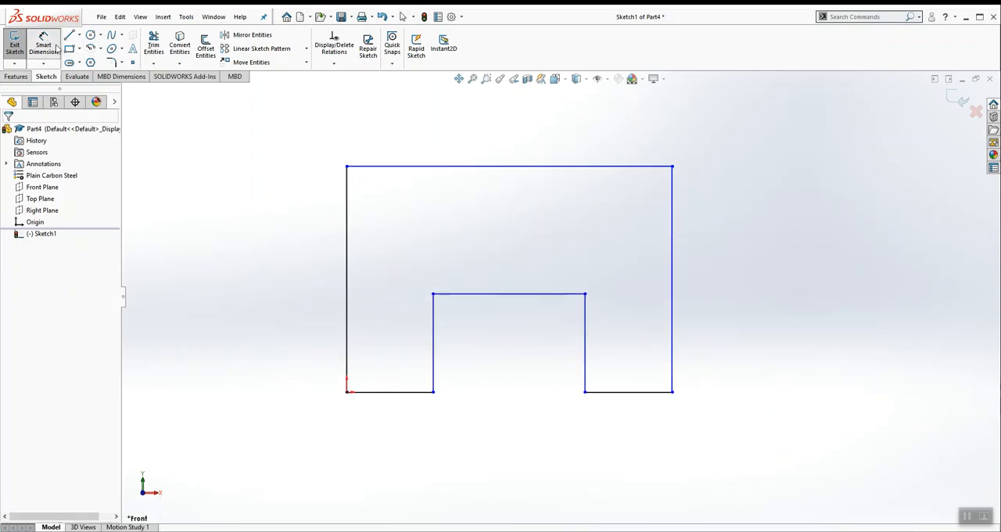
click(455, 165)
click(506, 117)
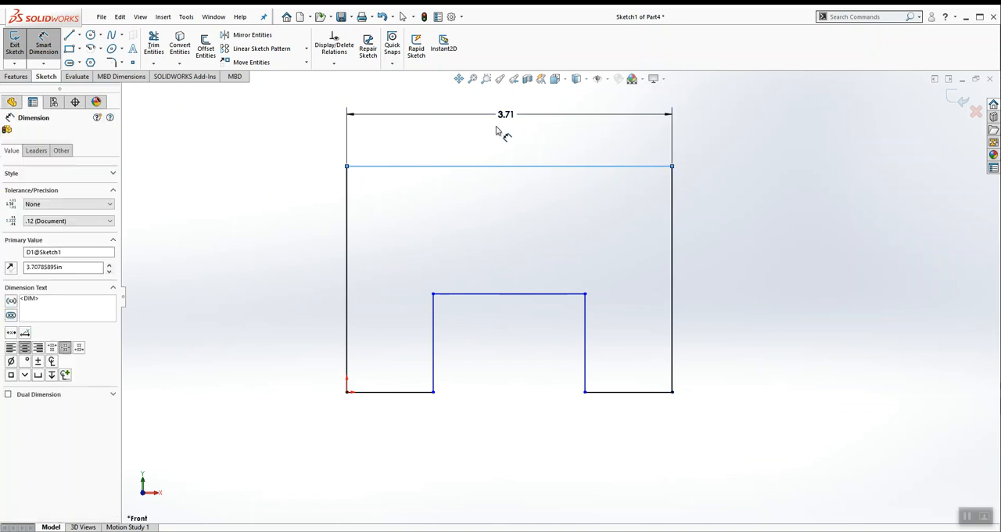
text(3)
key(Return)
Step: Dimension the outline's left vertical edge at 2 in
click(386, 252)
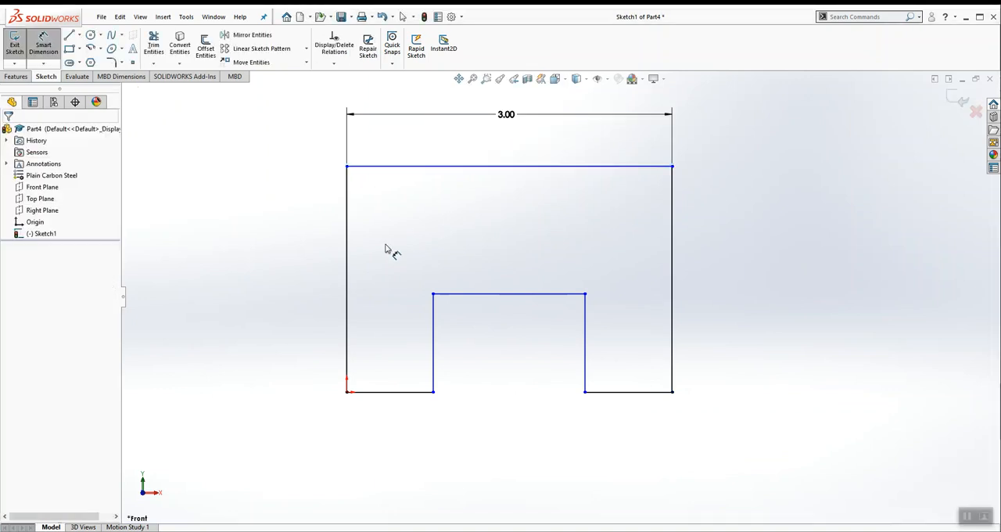
click(345, 266)
click(290, 294)
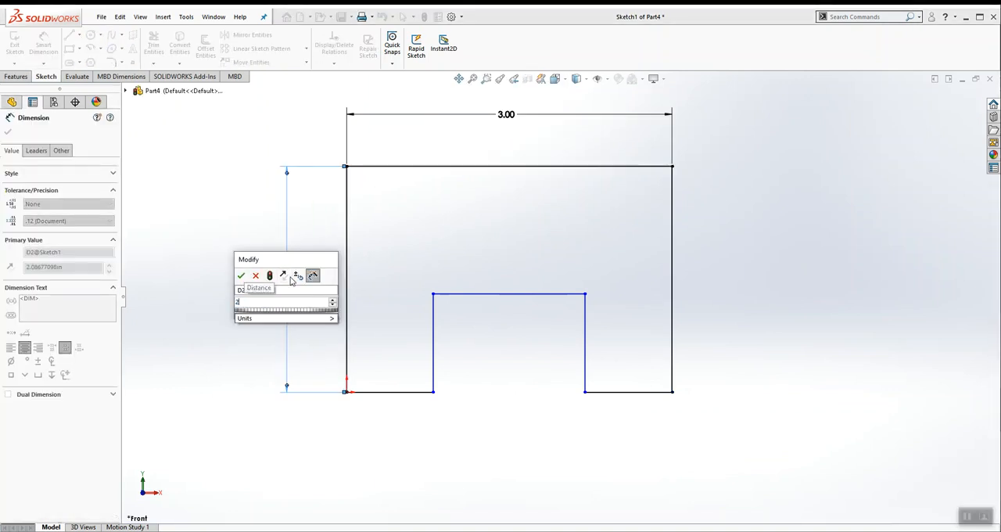
text(2)
key(Return)
click(459, 241)
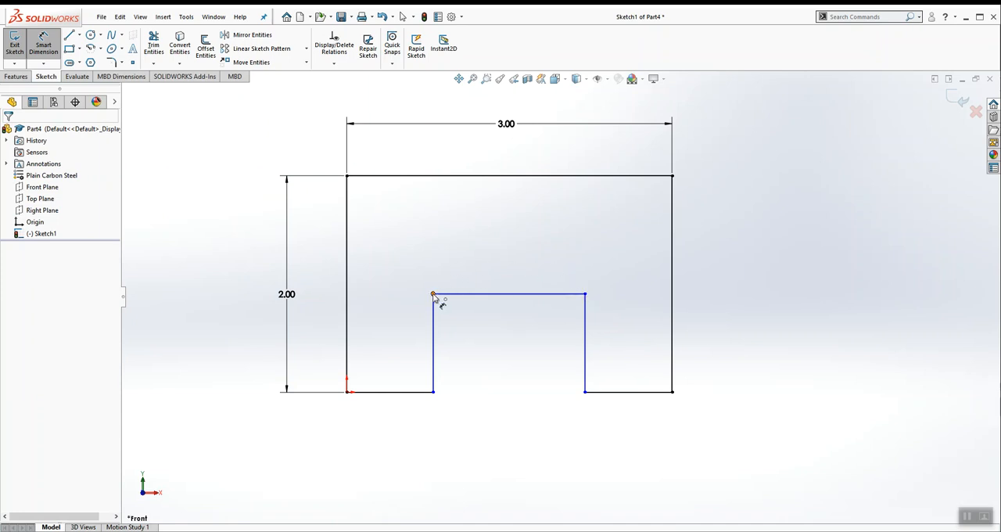
Step: Add 0.1875 in sketch fillets to both upper corners of the notch
click(113, 63)
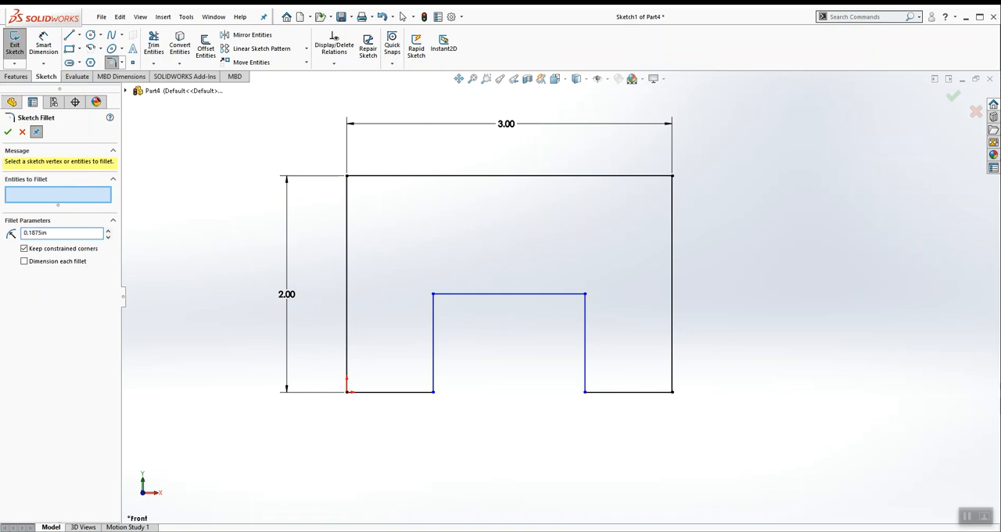
click(435, 295)
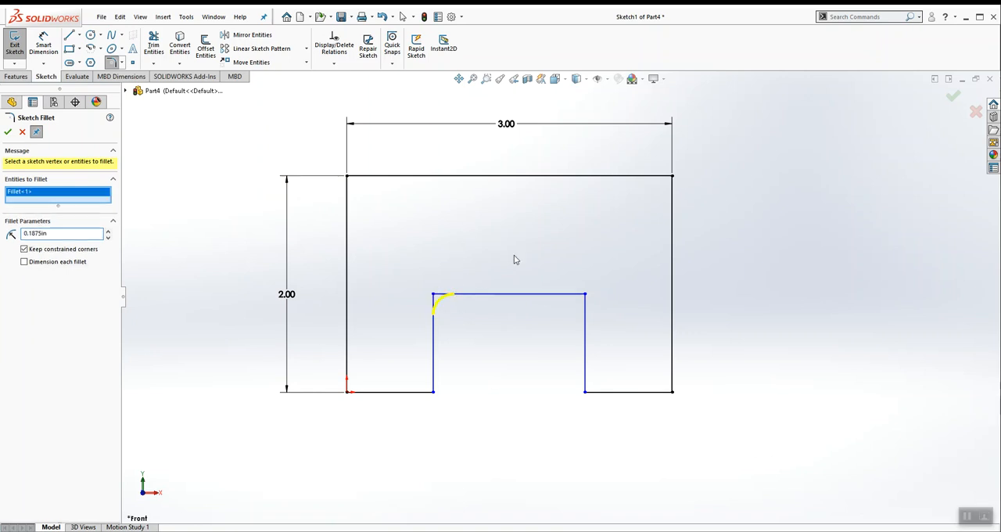
click(587, 297)
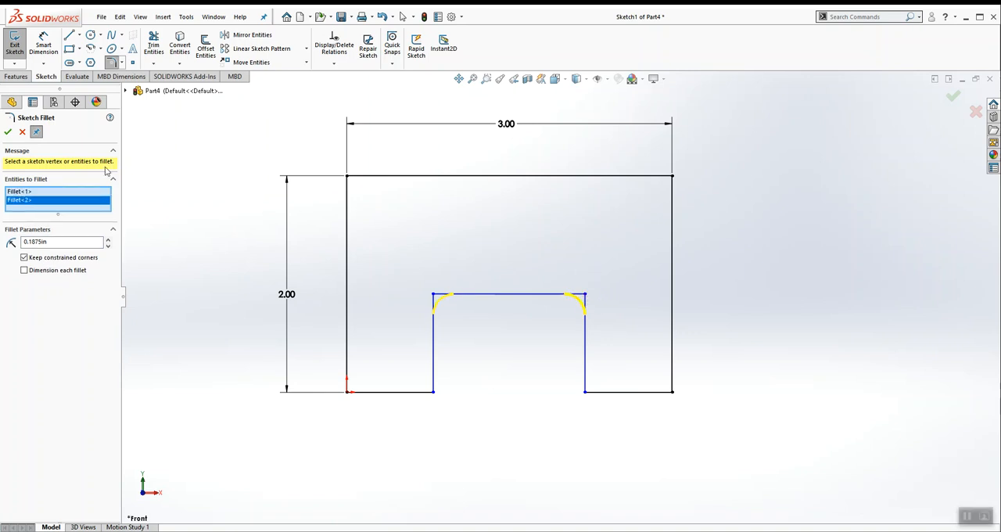
click(8, 132)
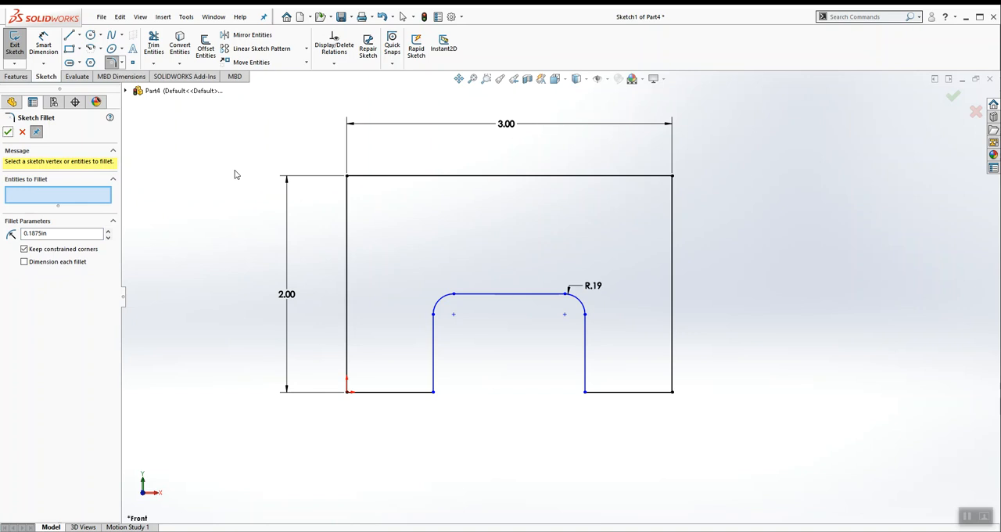
click(8, 132)
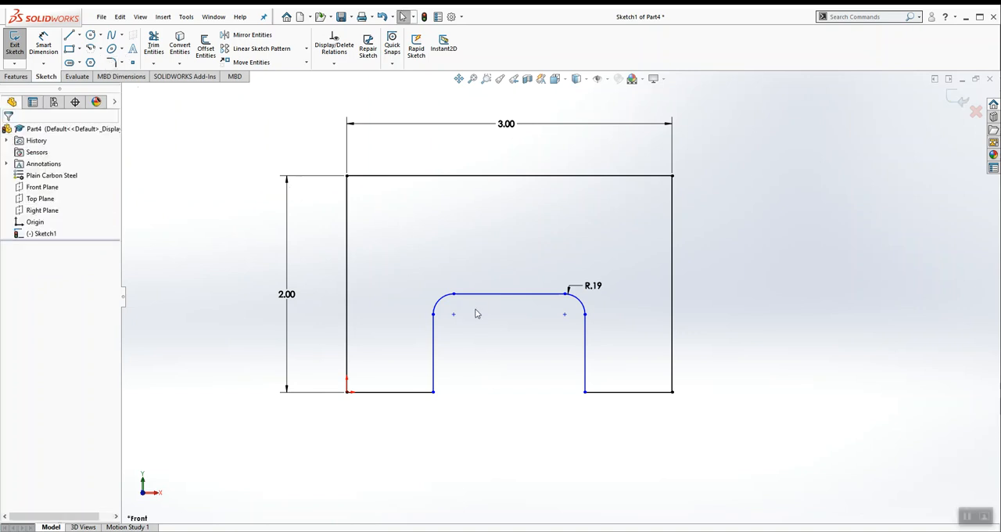
Step: Shift the notch's lower endpoints slightly and lower its rounded top to test the sketch's freedom
mouse_move(433, 393)
mouse_down()
mouse_move(506, 393)
mouse_move(434, 392)
mouse_up()
mouse_move(586, 393)
mouse_down()
mouse_move(655, 404)
mouse_move(600, 404)
mouse_up()
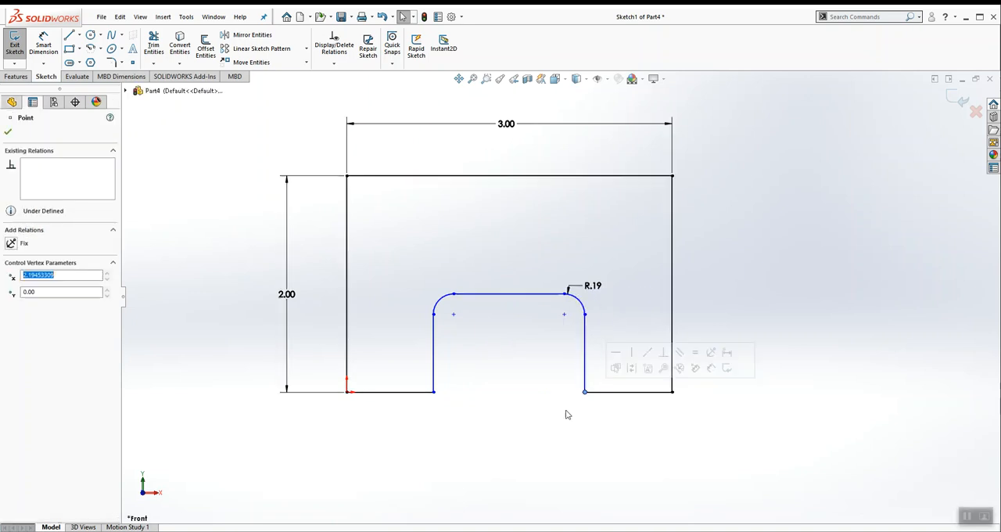
drag(453, 316, 451, 338)
click(504, 399)
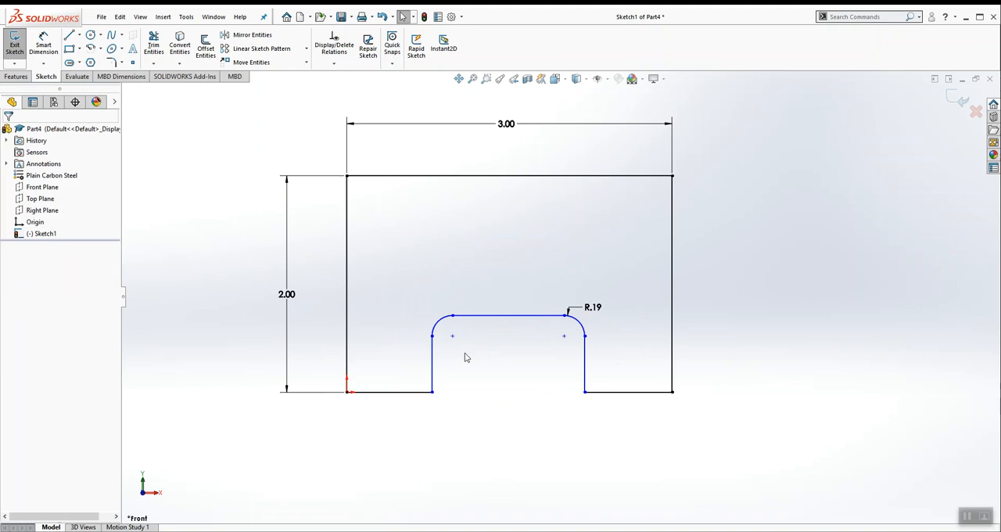
Step: Check the notch dimensions in the PDF drawing and dimension the bottom edge left of the notch at 0.5 in
key(alt+Tab)
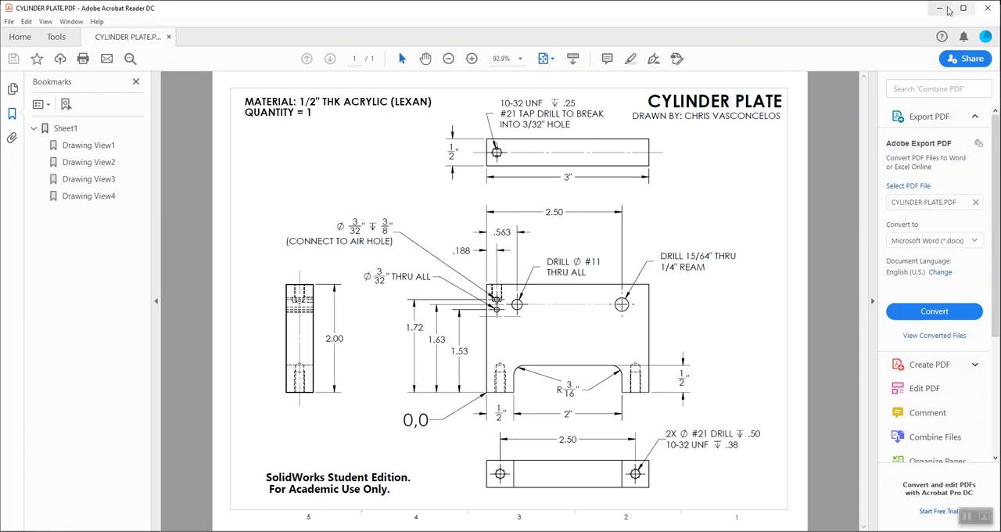
click(939, 8)
click(43, 43)
click(387, 391)
click(389, 451)
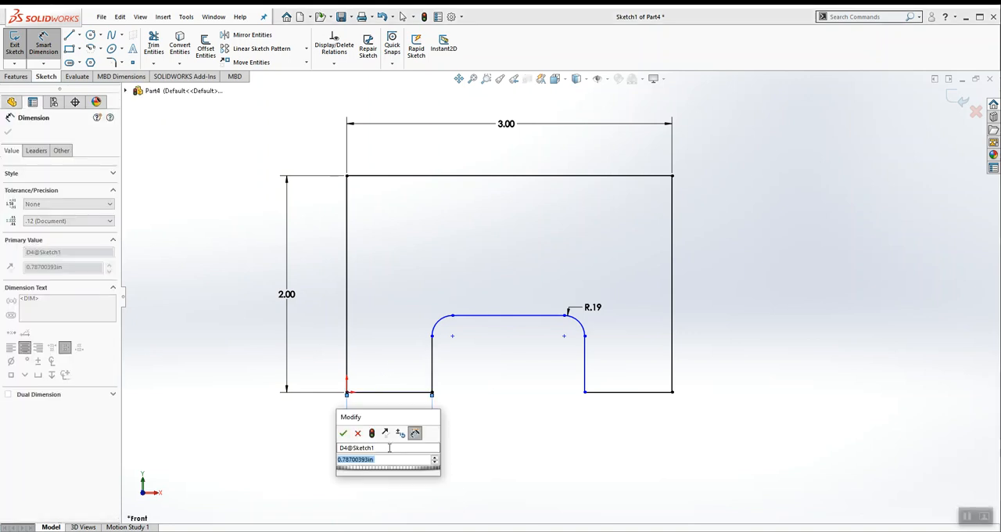
text(.5)
key(Return)
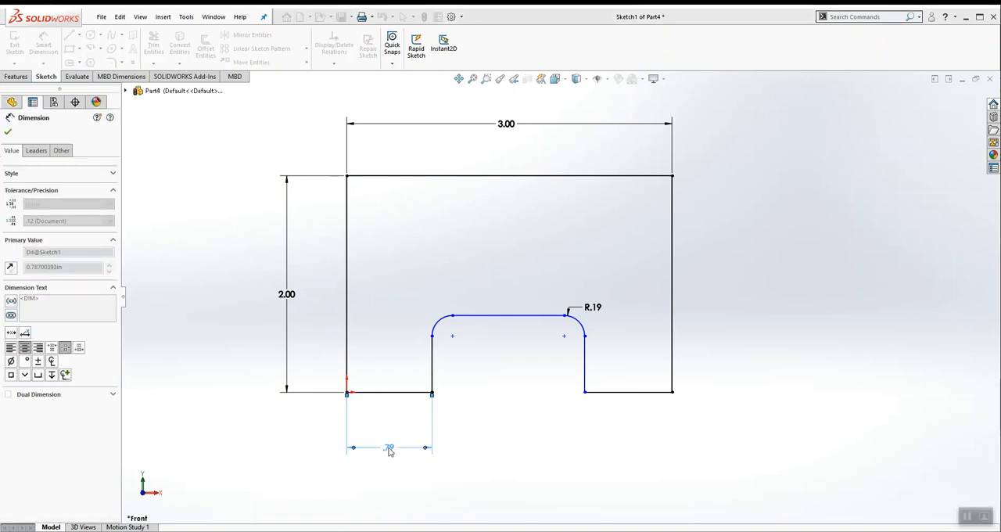
key(Escape)
Step: Dimension the distance between the notch's two vertical sides at 2 in
click(402, 365)
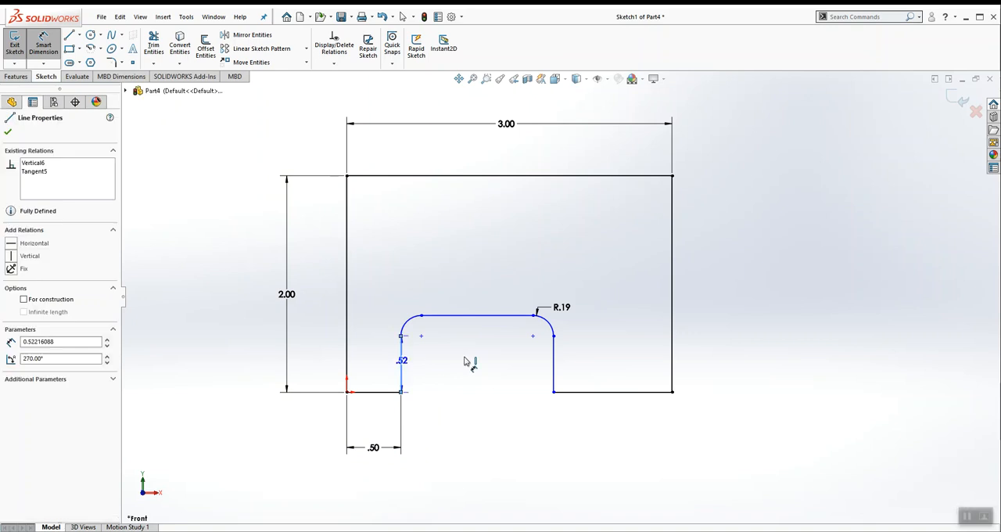
click(553, 369)
click(481, 460)
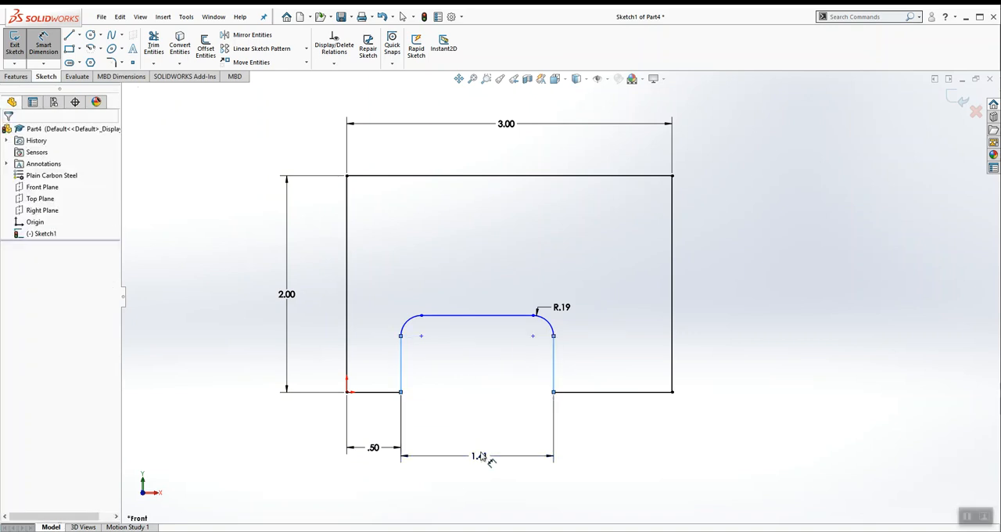
text(2)
key(Return)
key(Escape)
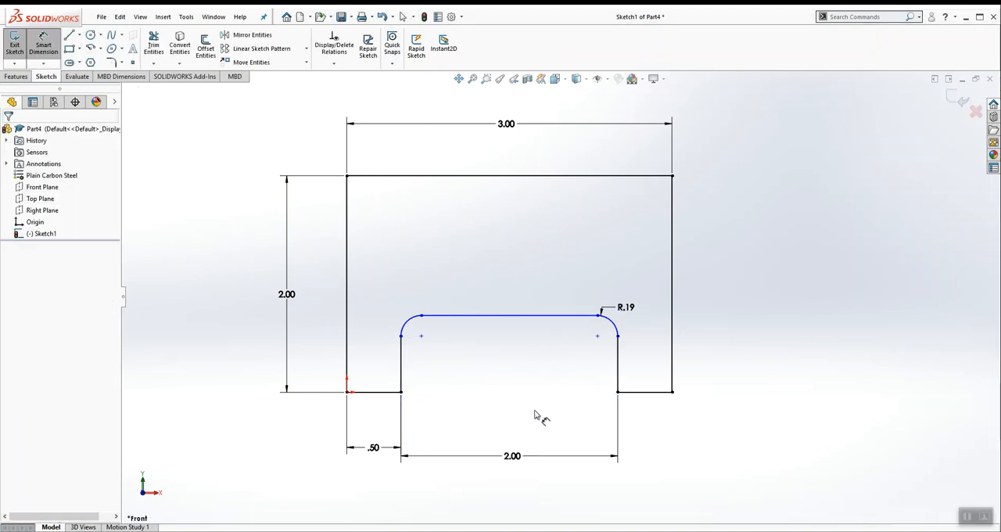
Step: Dimension the notch height at 0.5 in and move the fillet radius label farther from the notch corner
click(544, 327)
click(672, 391)
click(718, 355)
text(.5)
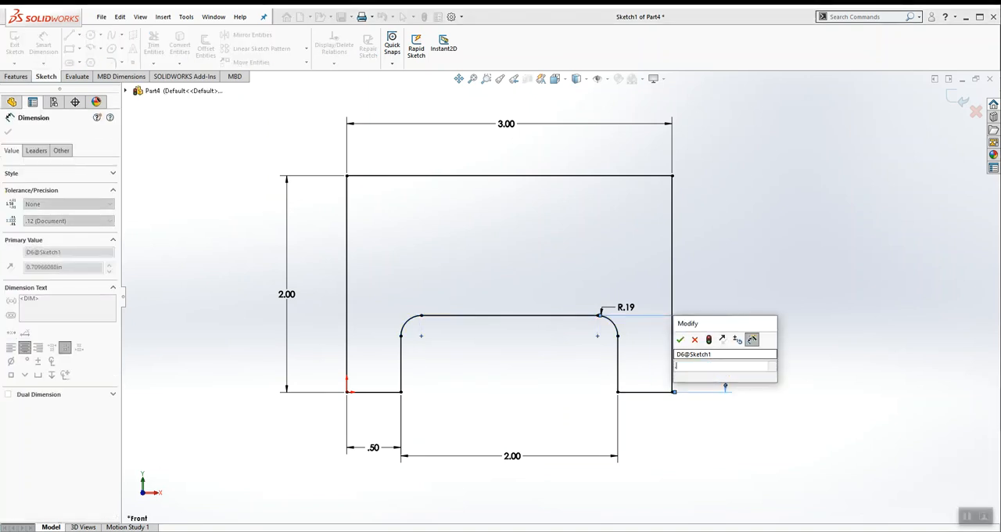
key(Return)
key(Escape)
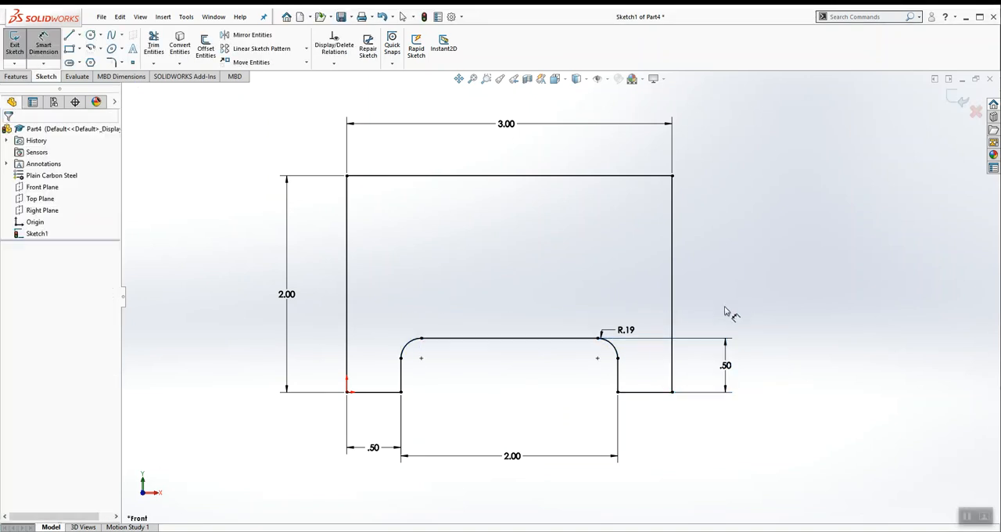
drag(608, 333, 638, 315)
Step: Switch the profile sketch to an isometric view and exit the sketch
click(555, 80)
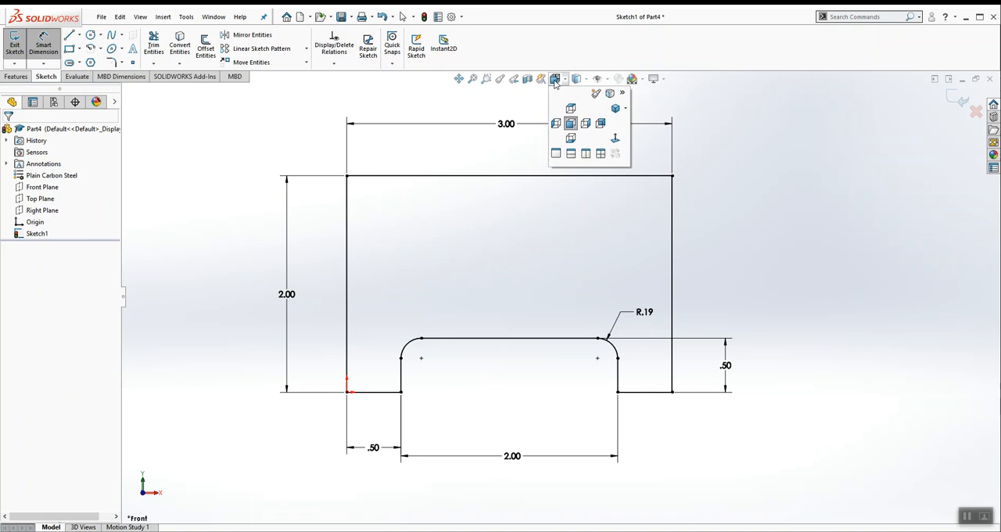
click(526, 273)
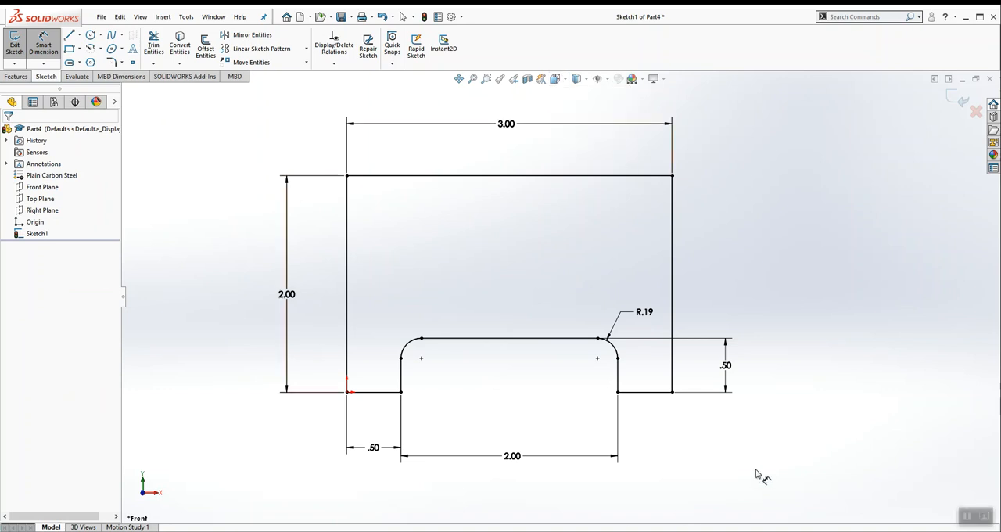
click(555, 79)
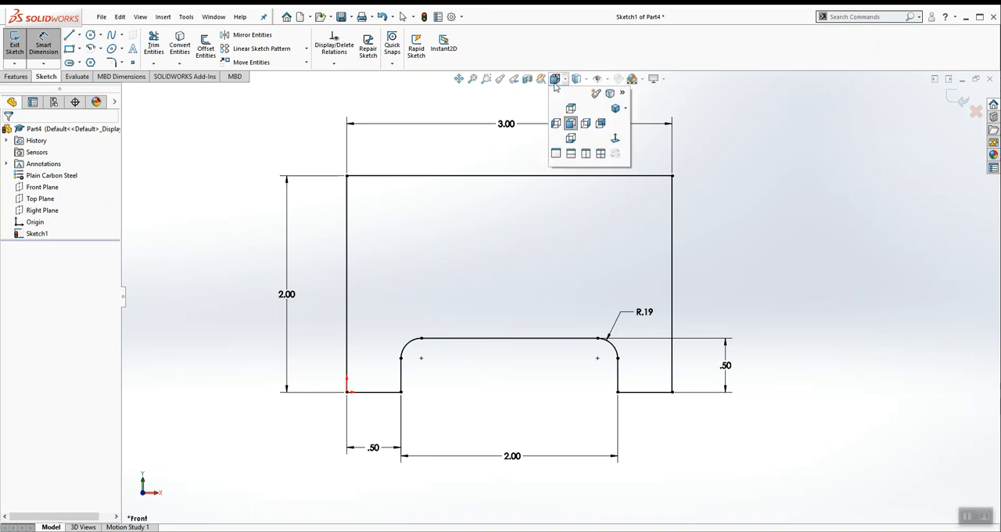
click(616, 110)
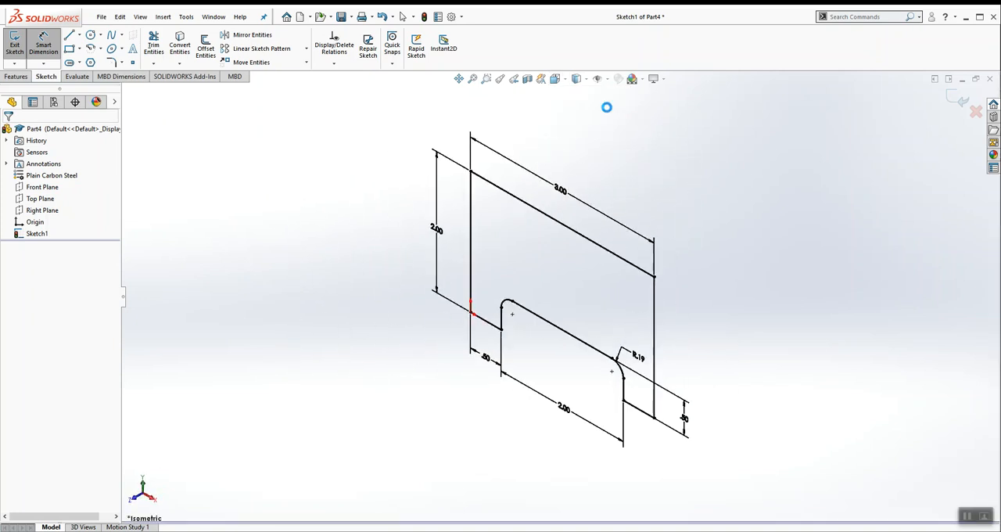
click(962, 100)
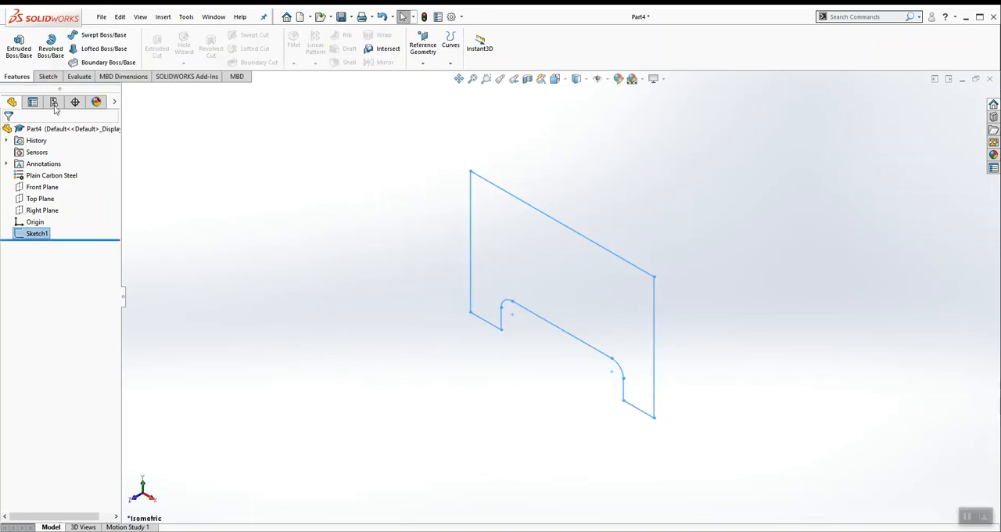
Step: Extrude the profile sketch 0.5 in with the Mid Plane end condition
click(18, 51)
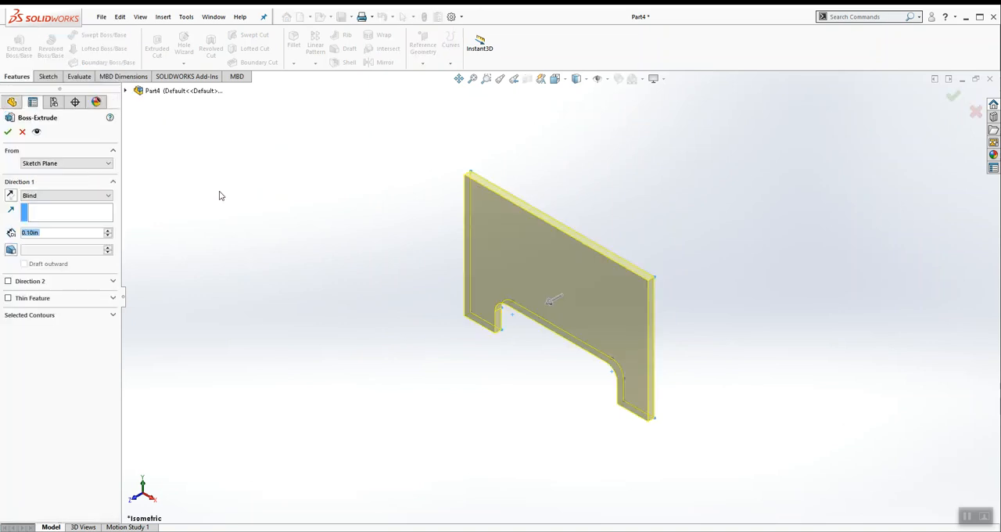
text(.5)
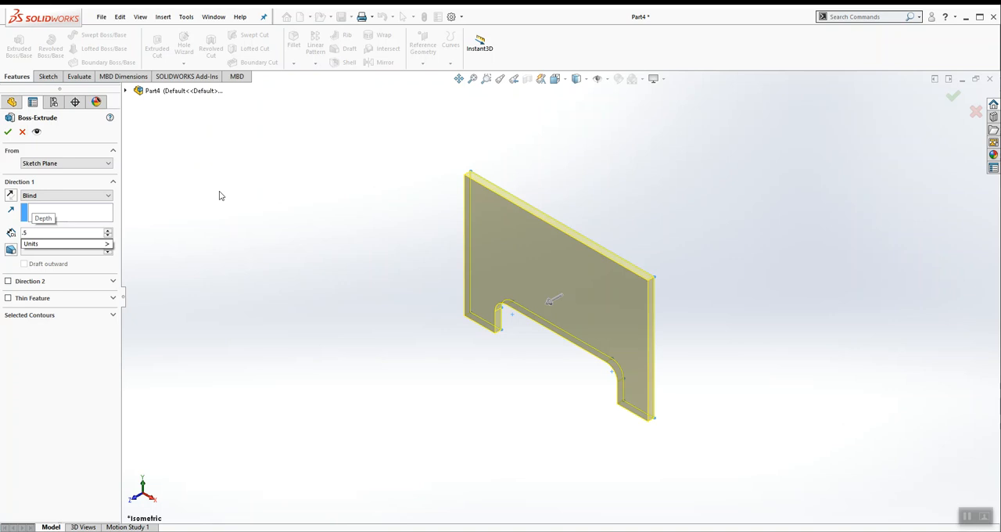
key(Return)
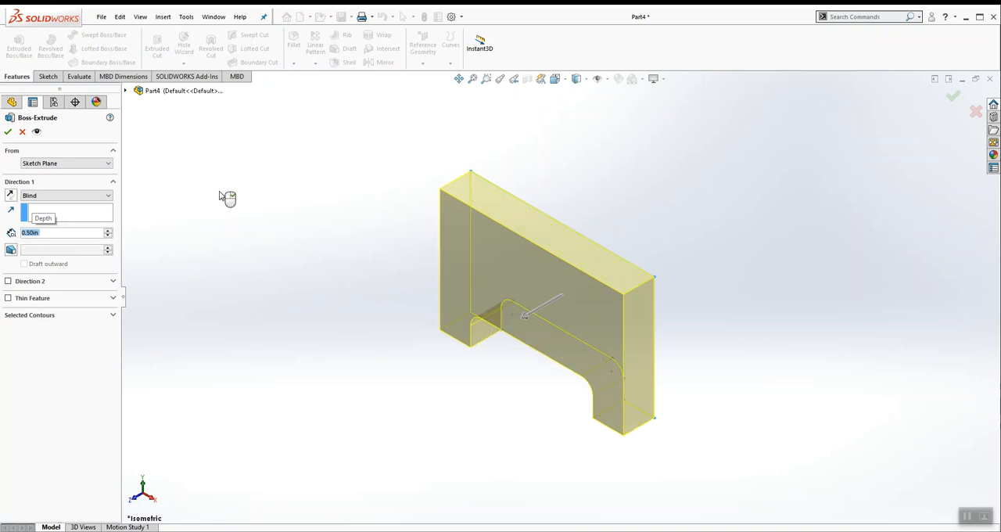
click(81, 196)
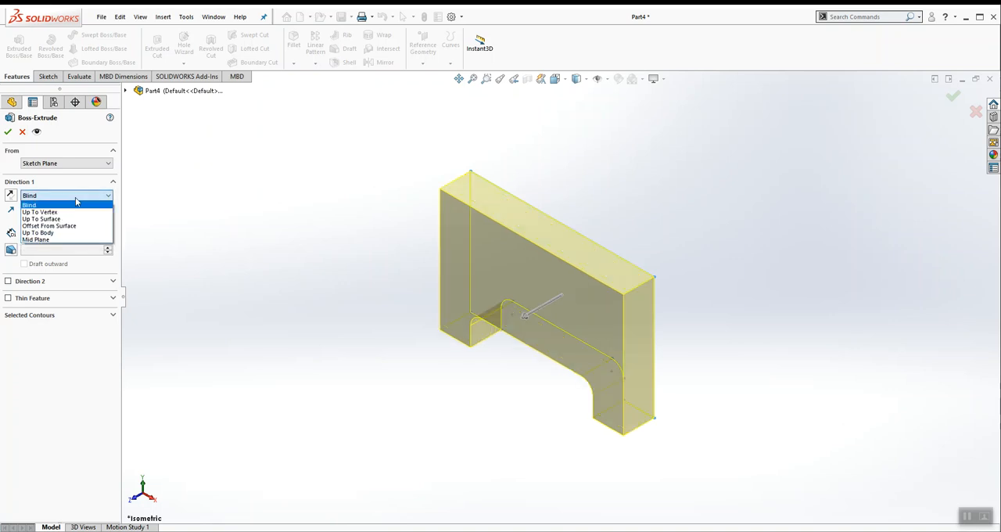
click(39, 239)
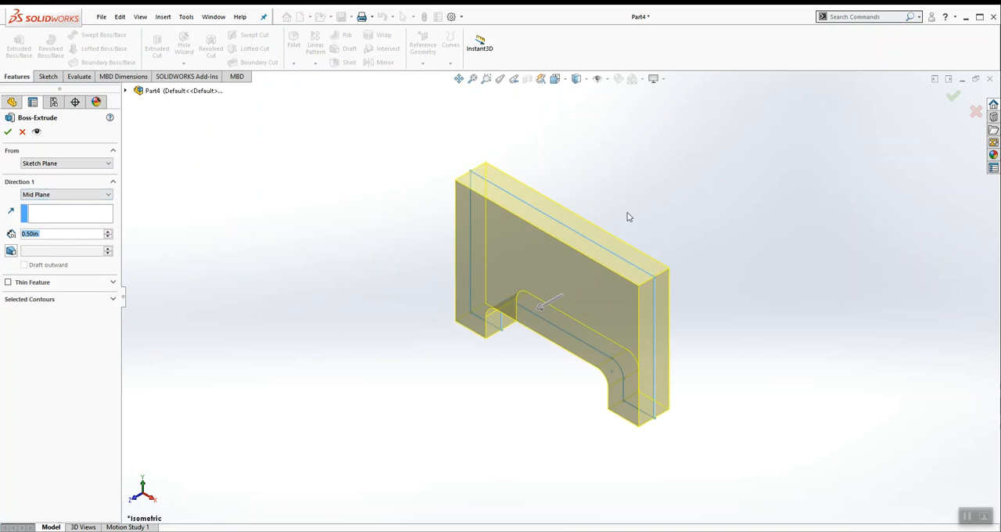
click(61, 196)
click(60, 197)
click(7, 131)
Step: Highlight the Front Plane and examine its position within the thickness of the extruded plate
click(60, 202)
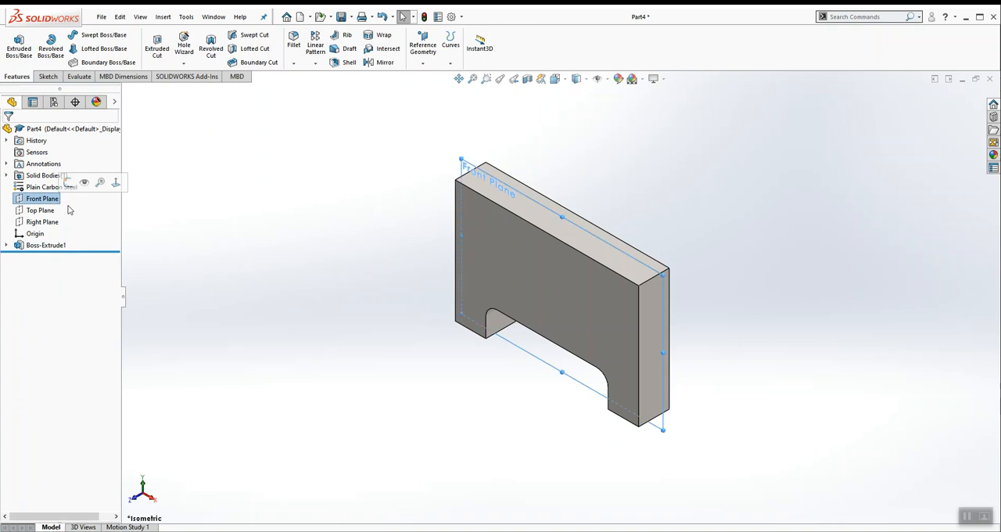
middle_drag(527, 283, 547, 180)
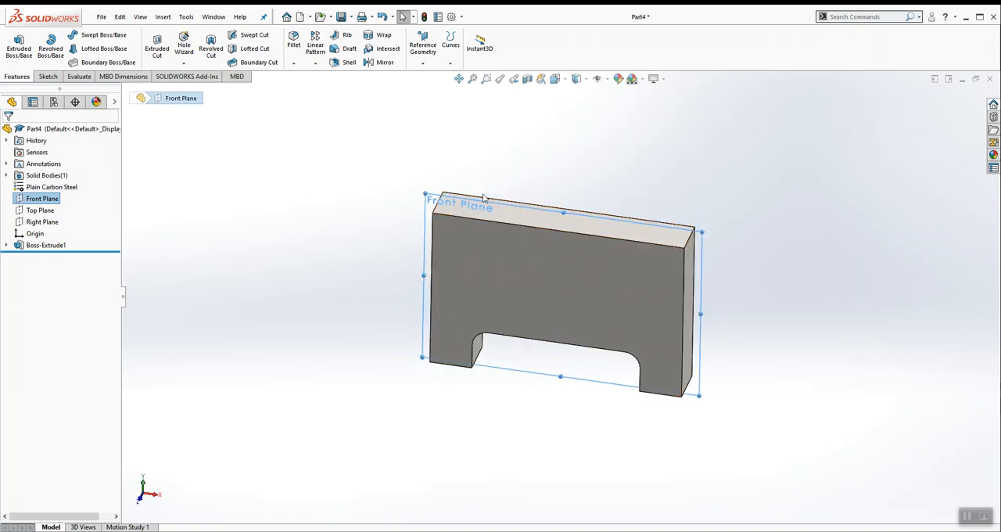
click(356, 226)
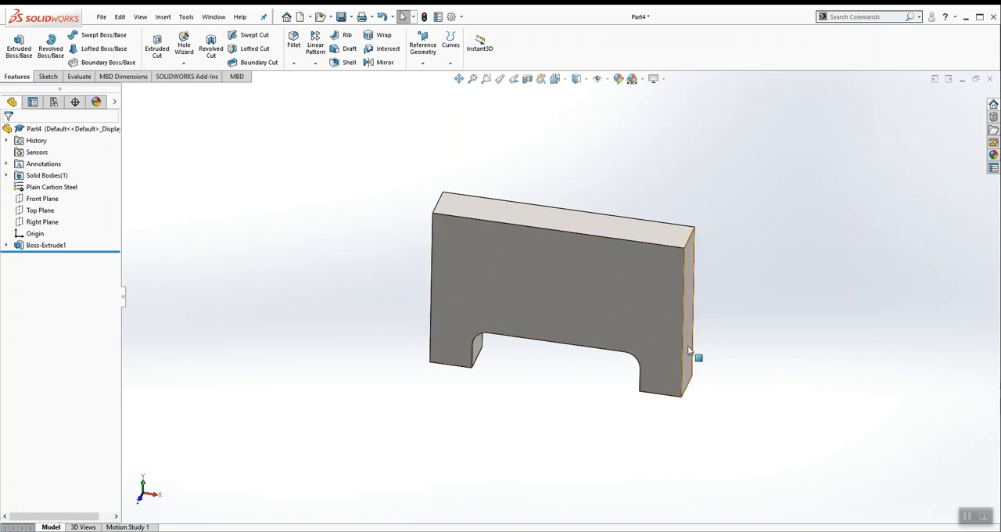
scroll(731, 299, down, 1)
click(102, 17)
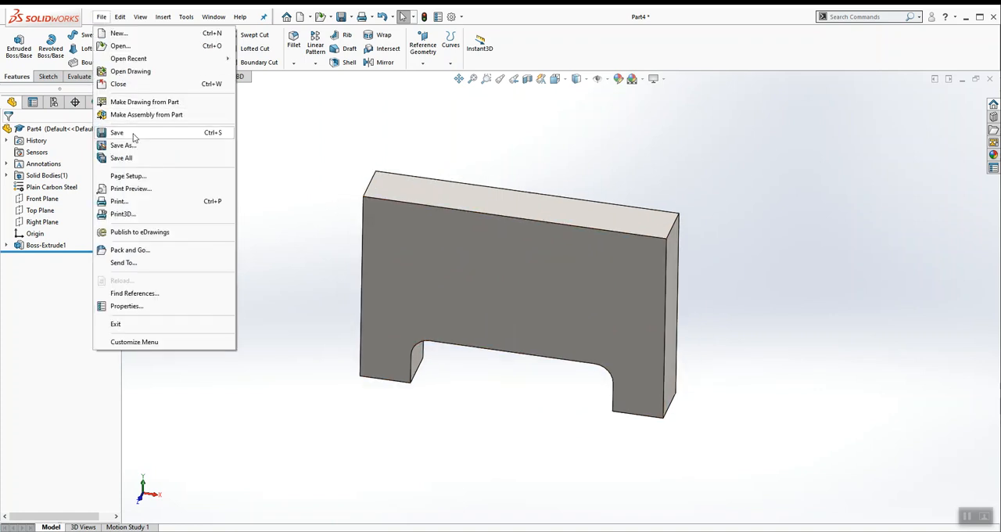
click(361, 141)
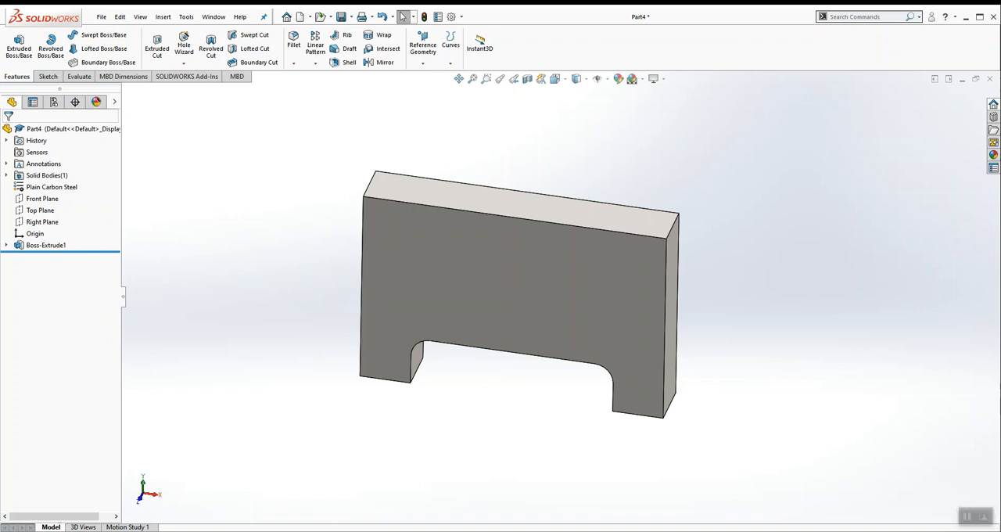
Step: Check the hole callouts in the PDF drawing and start a plain Hole Wizard hole on the plate's front face
key(alt+Tab)
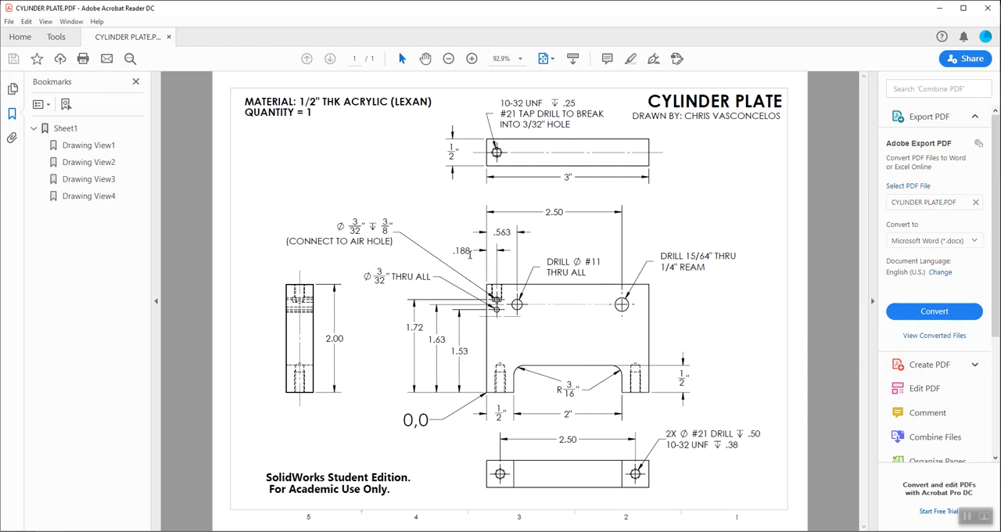
click(939, 8)
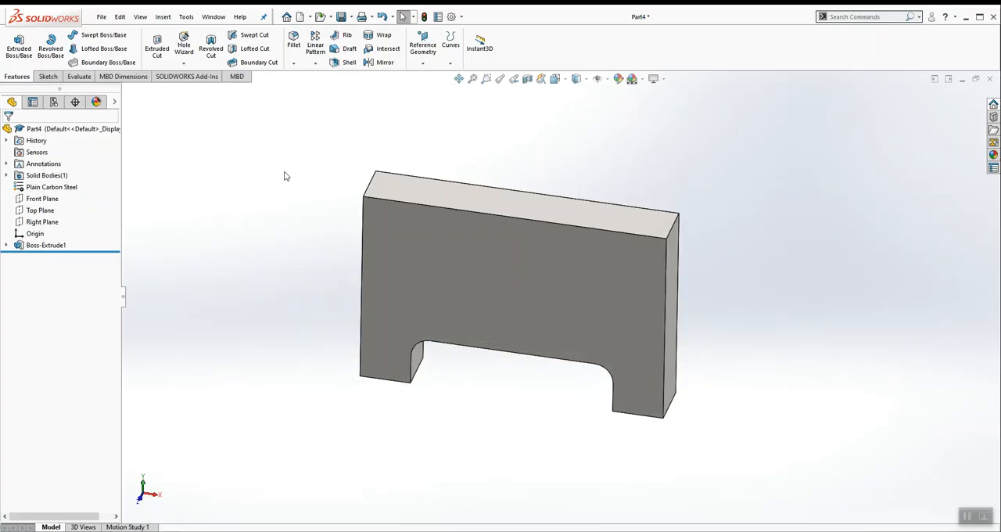
click(396, 243)
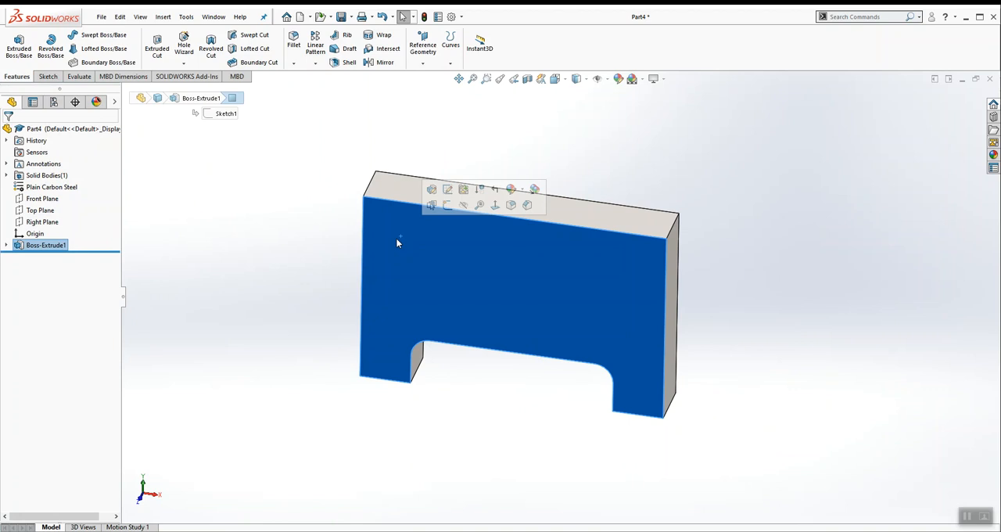
click(185, 46)
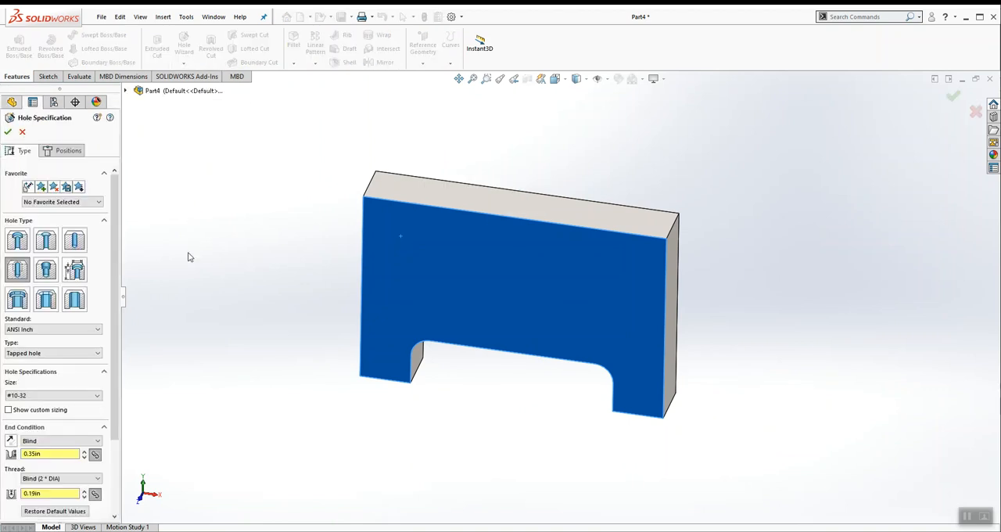
click(75, 243)
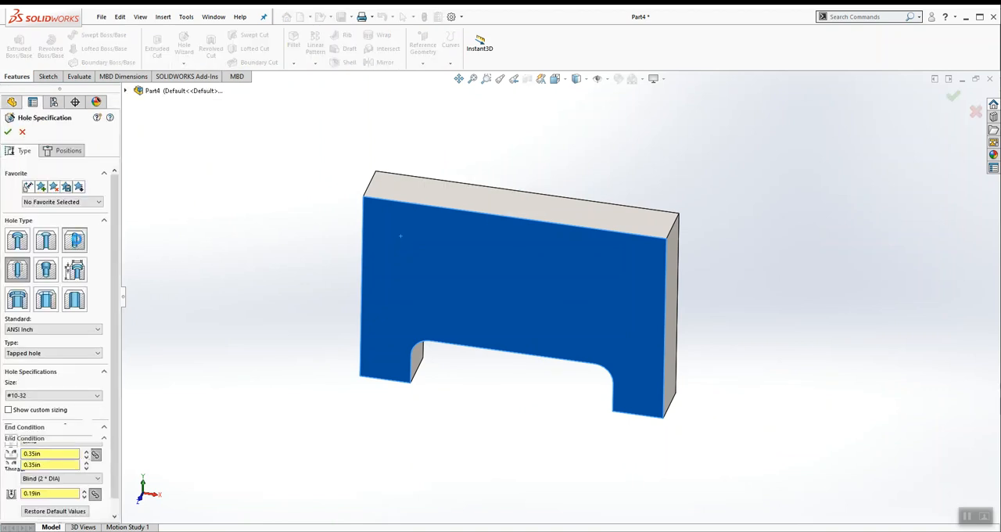
Step: Set the hole to Fractional Drill Sizes, size 3/32, with the Through All end condition per the PDF drawing
click(86, 353)
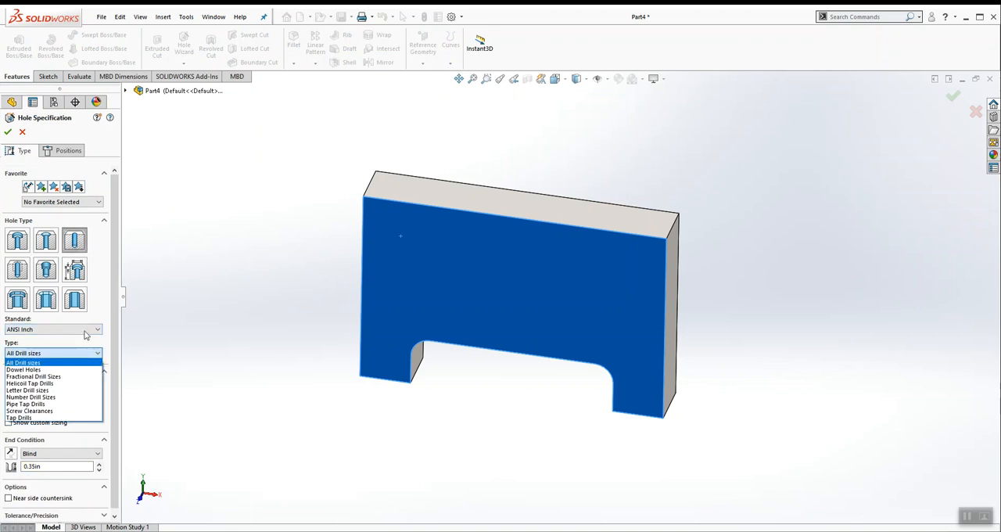
click(71, 377)
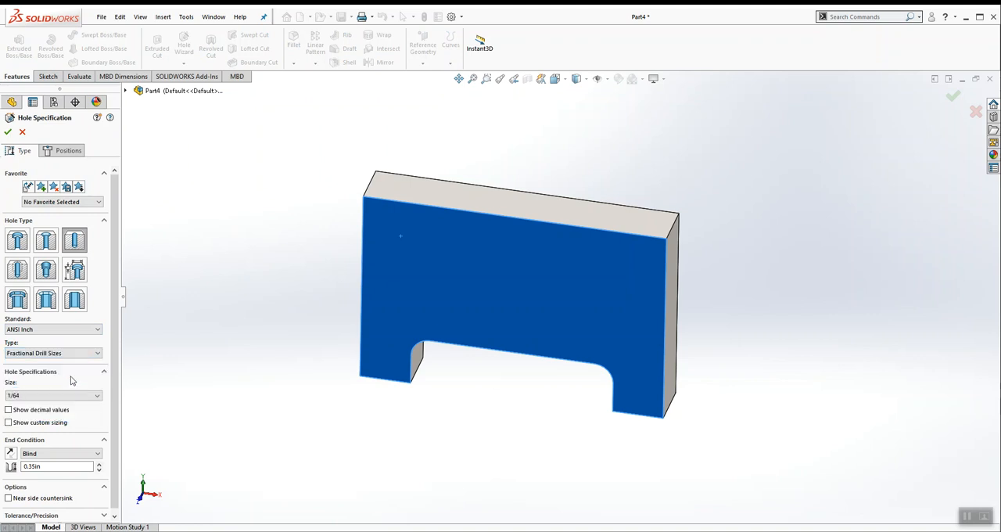
click(76, 396)
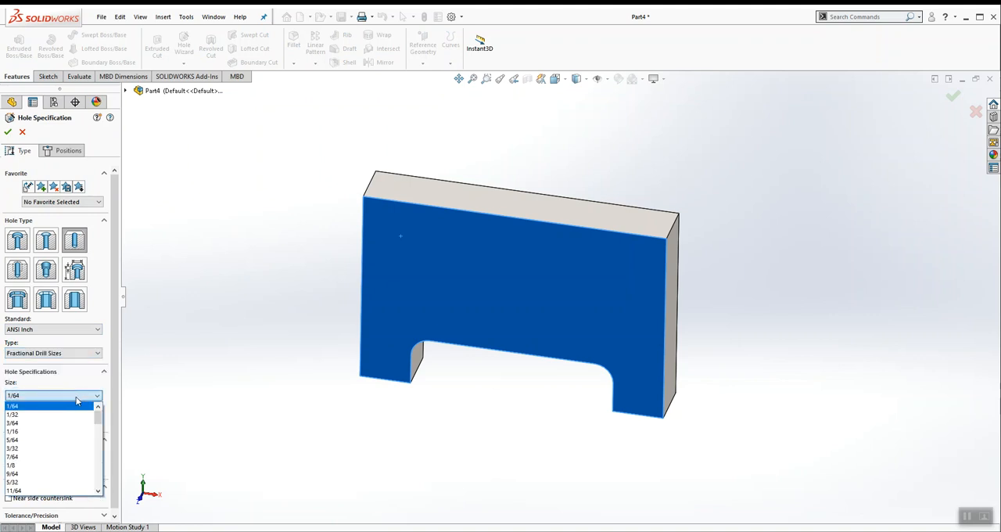
scroll(100, 419, down, 2)
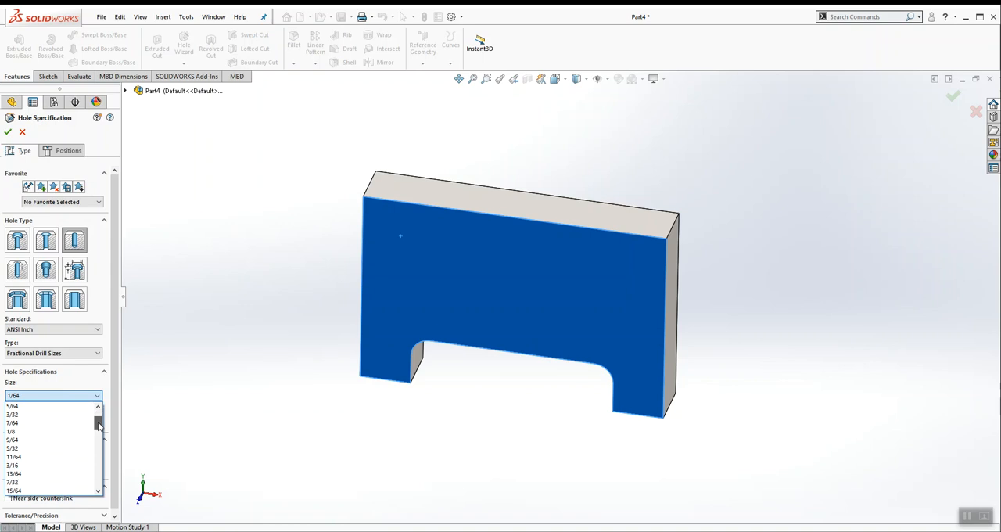
click(42, 414)
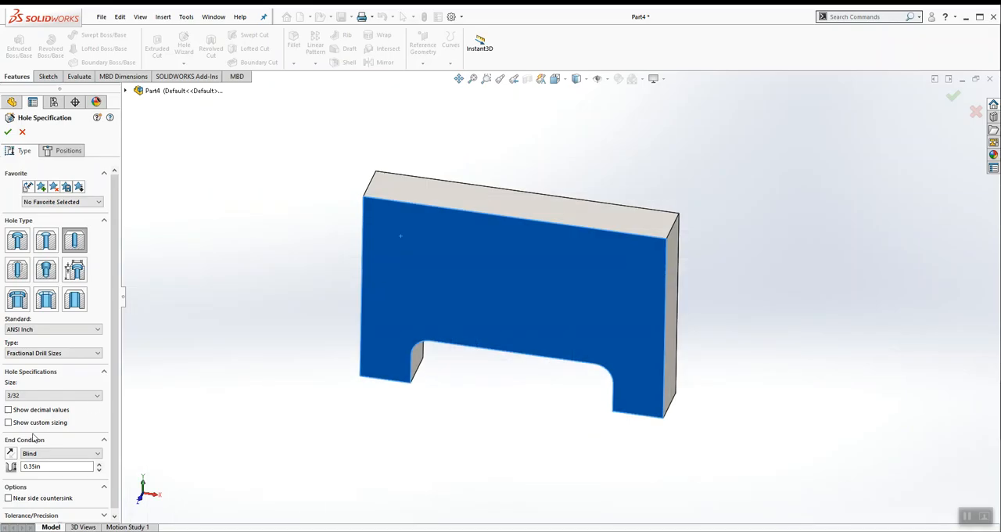
click(50, 457)
click(43, 469)
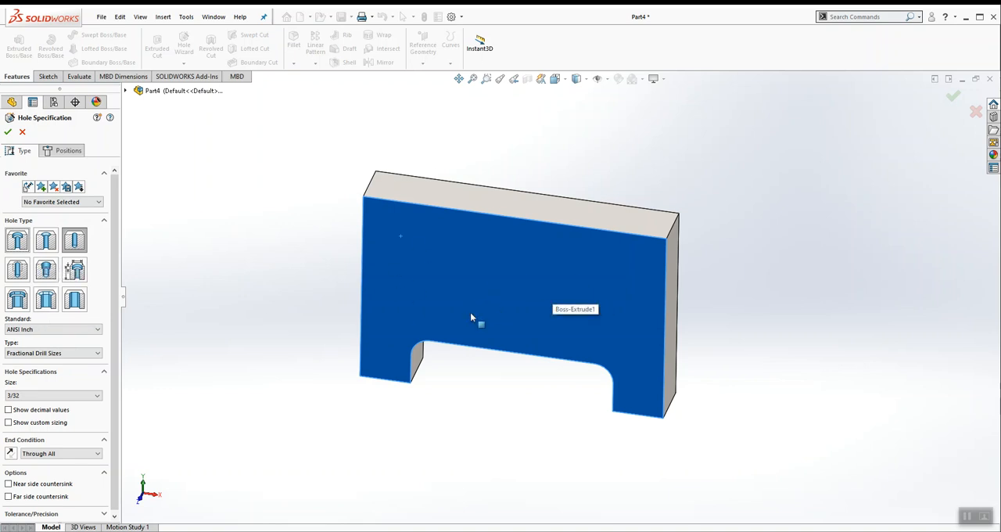
Step: Place the through hole on the plate's front face near the upper-left corner and dimension it 3/16 in from the left edge
click(66, 152)
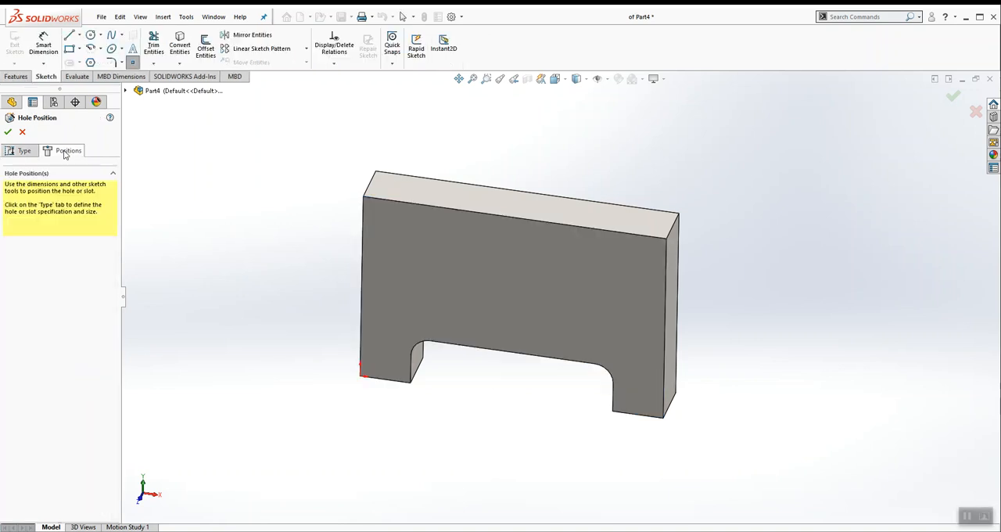
click(385, 250)
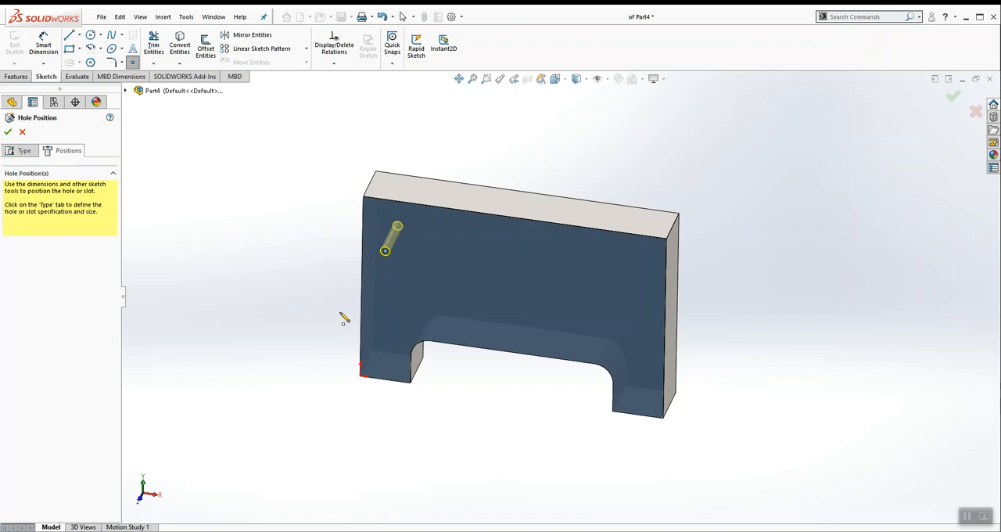
click(43, 44)
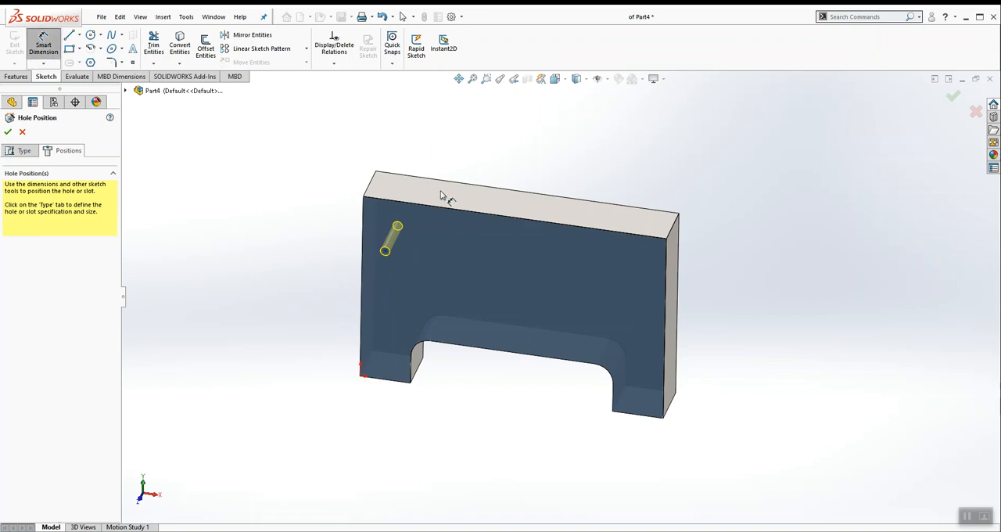
click(363, 226)
click(384, 250)
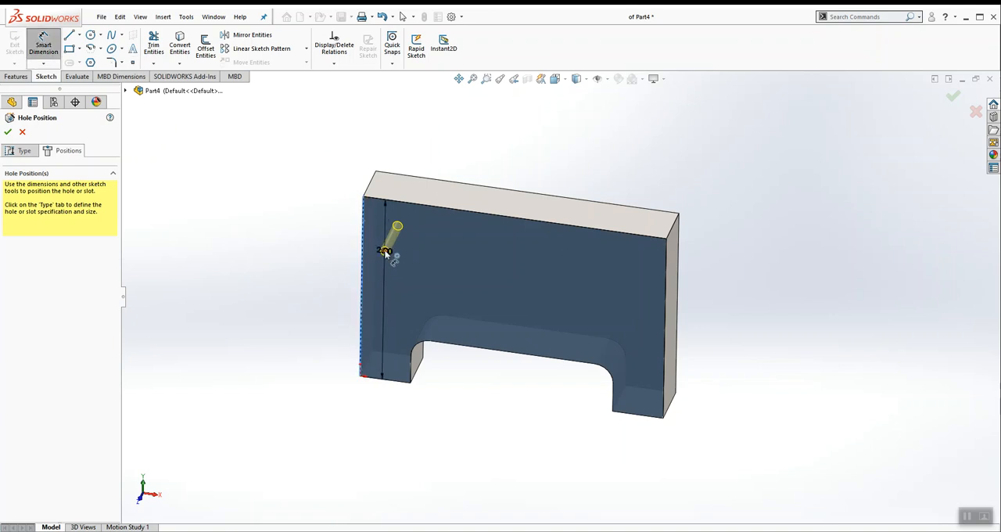
click(380, 150)
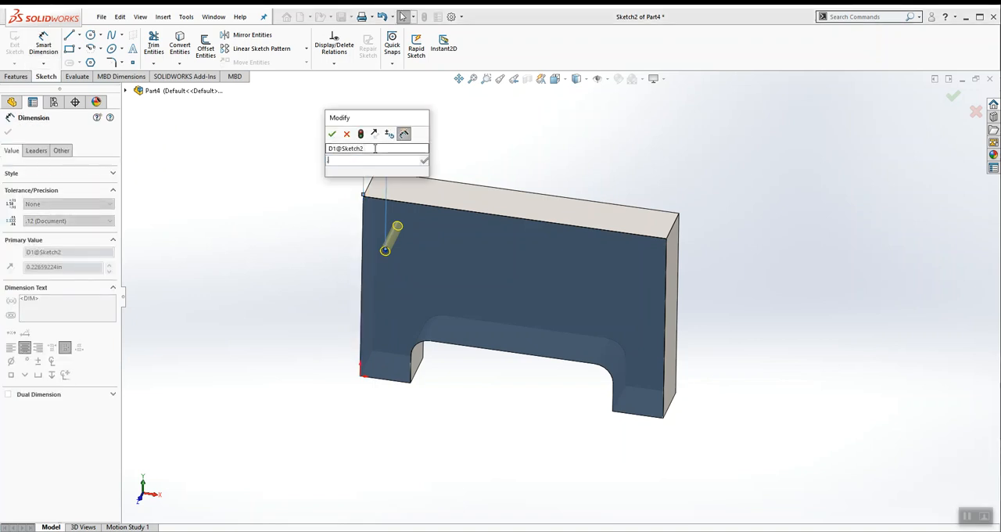
text(3/16)
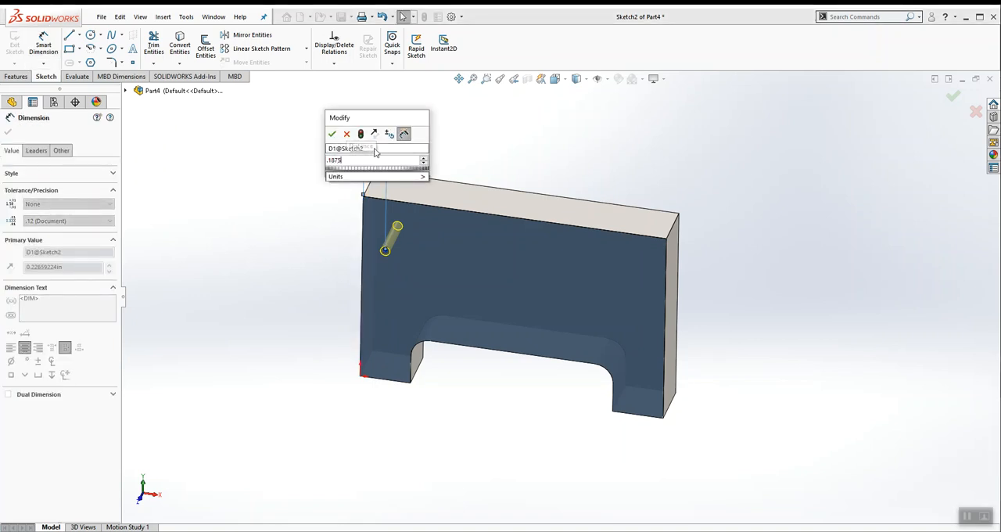
key(Return)
click(307, 246)
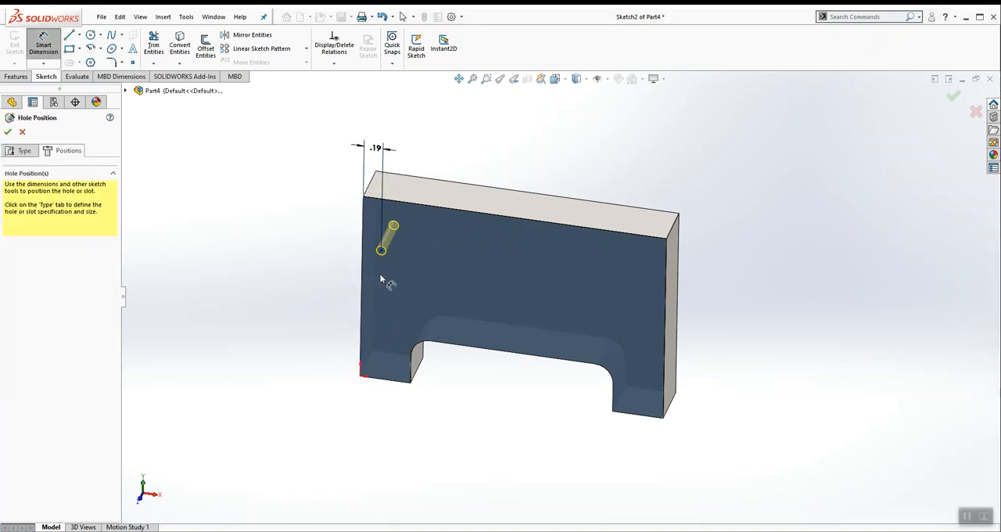
Step: Dimension the through hole's center 1.53 in above the plate's bottom edge
click(381, 251)
click(392, 380)
click(316, 327)
text(1.53)
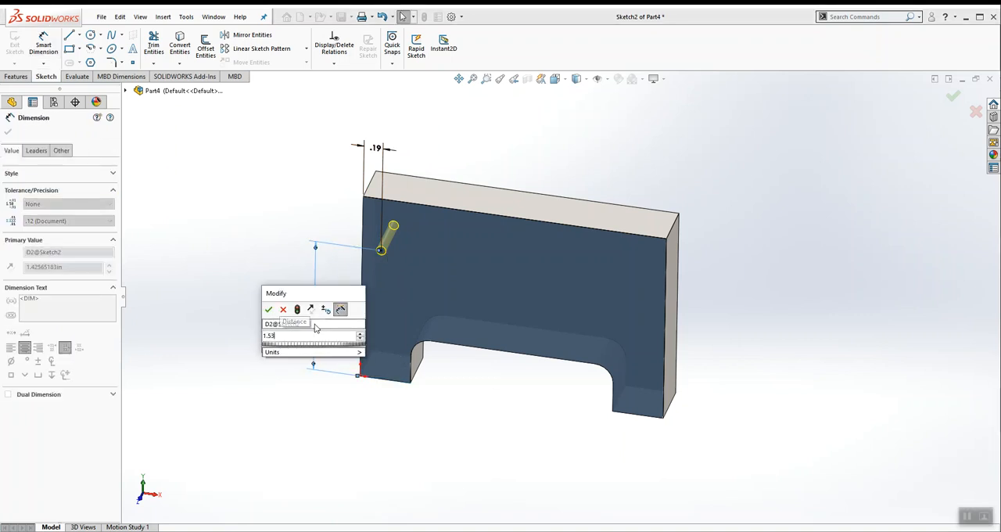
key(Return)
click(291, 285)
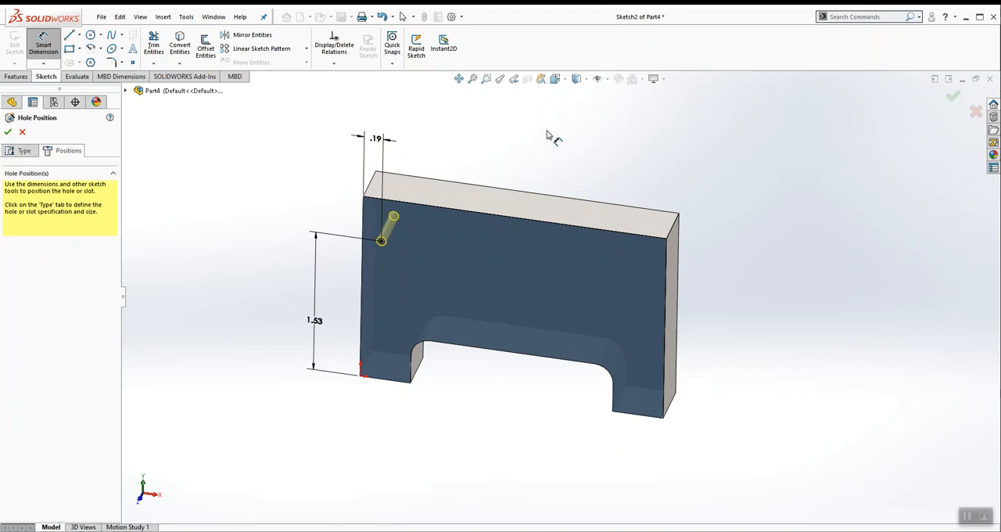
Step: View the plate from the front and check the hole's position dimensions in the PDF drawing
click(555, 79)
click(568, 120)
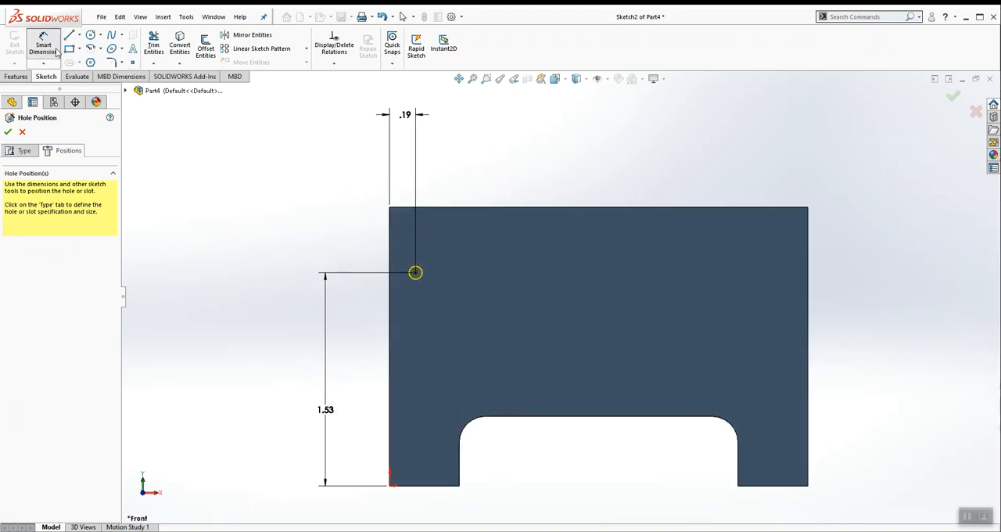
key(alt+Tab)
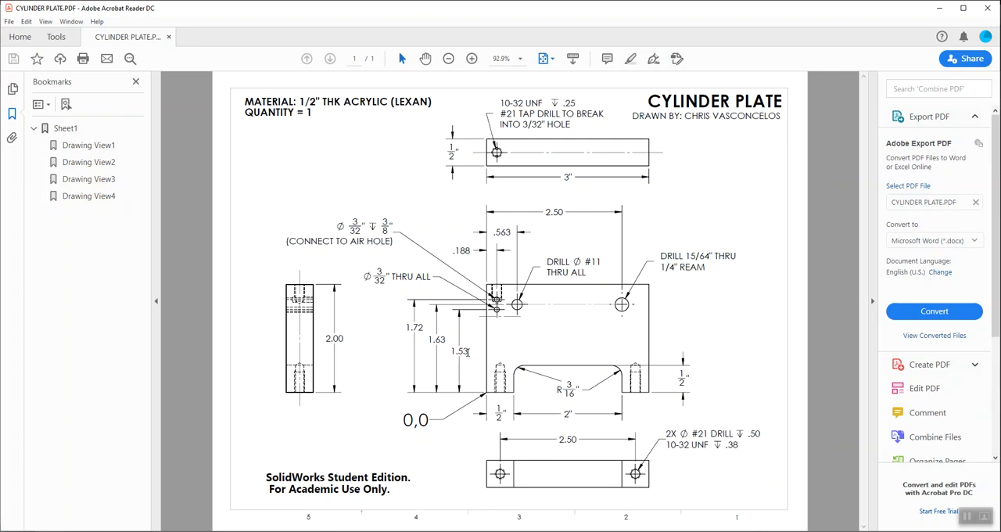
key(alt+Tab)
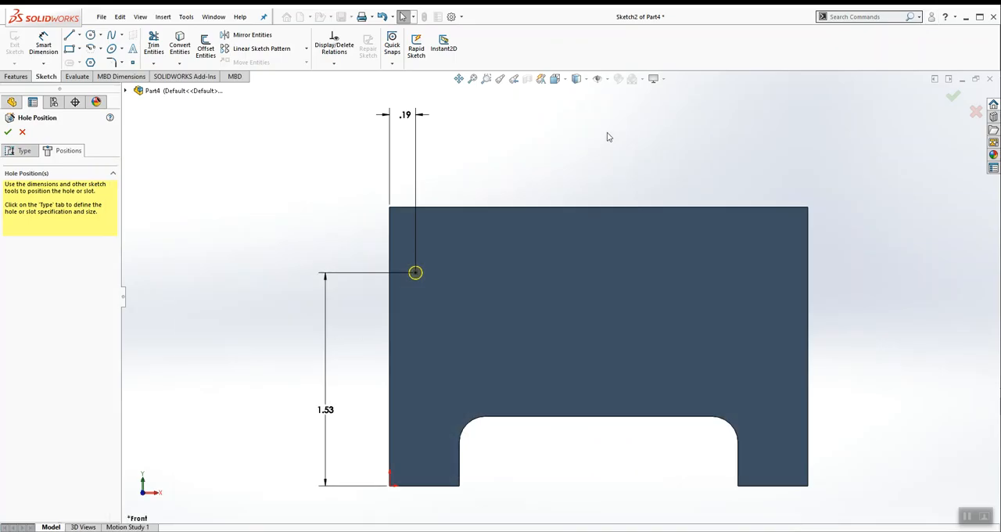
Step: Show the hole's horizontal dimension to three decimal places, move its text outside the extension lines, and accept the hole
click(406, 115)
click(48, 221)
click(47, 254)
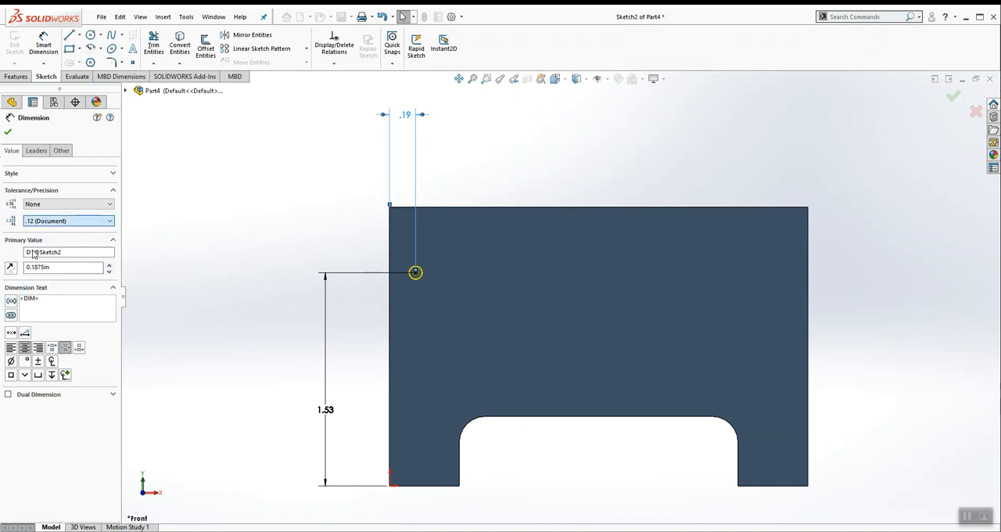
click(8, 132)
drag(406, 115, 346, 149)
click(308, 204)
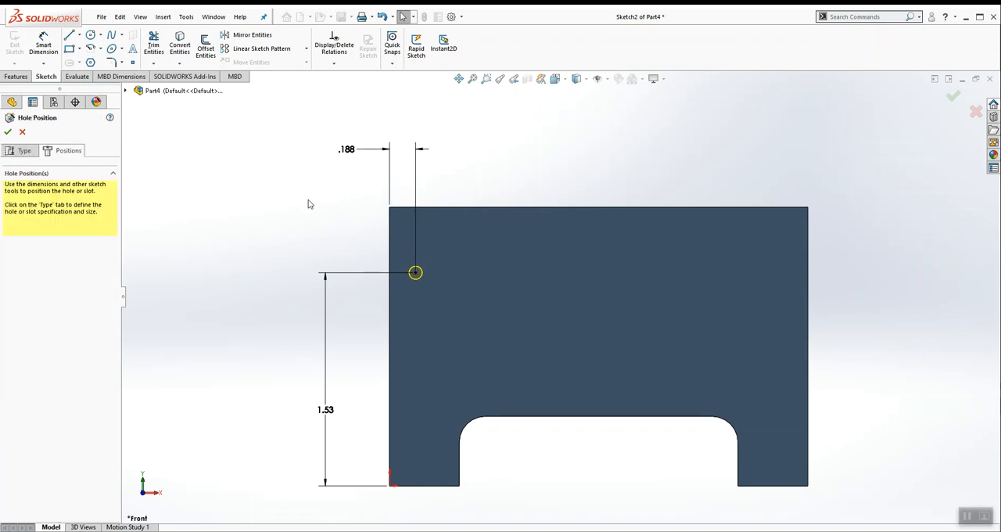
middle_drag(509, 138, 487, 167)
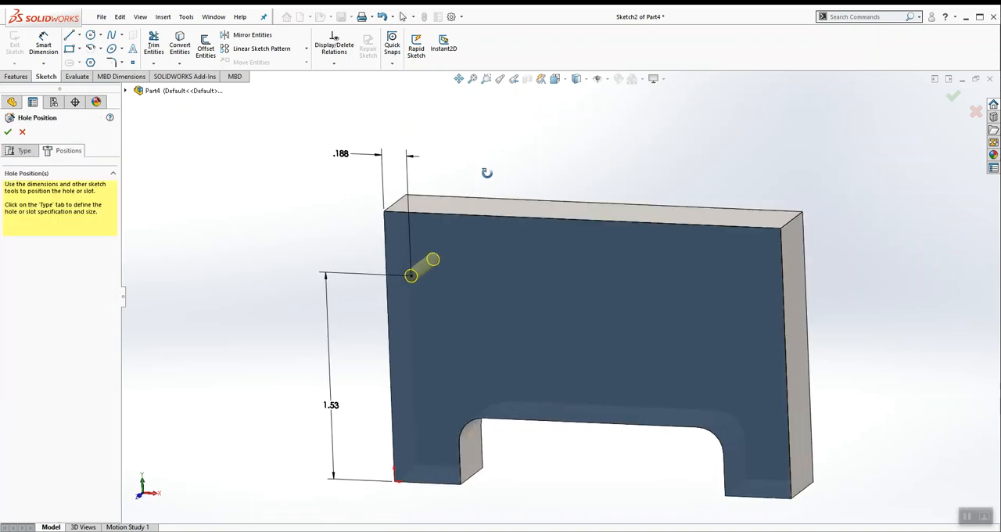
click(951, 99)
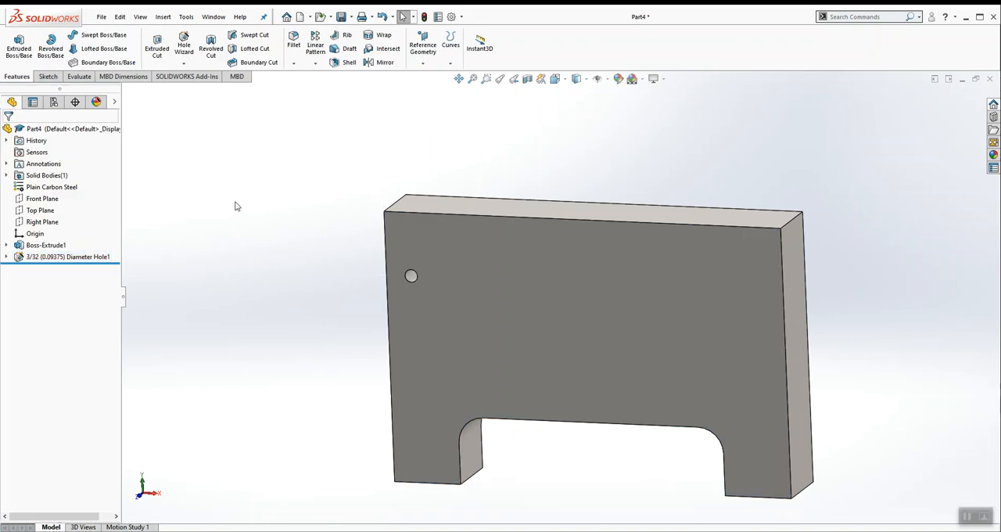
Step: Start a second 3/32 Hole Wizard hole on the front face with a Blind end condition 3/8 in deep
click(469, 250)
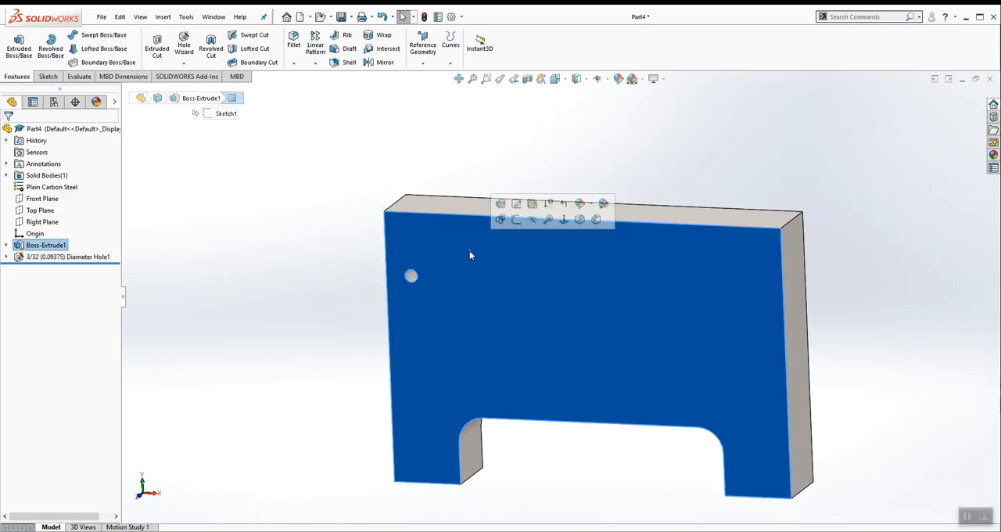
click(193, 47)
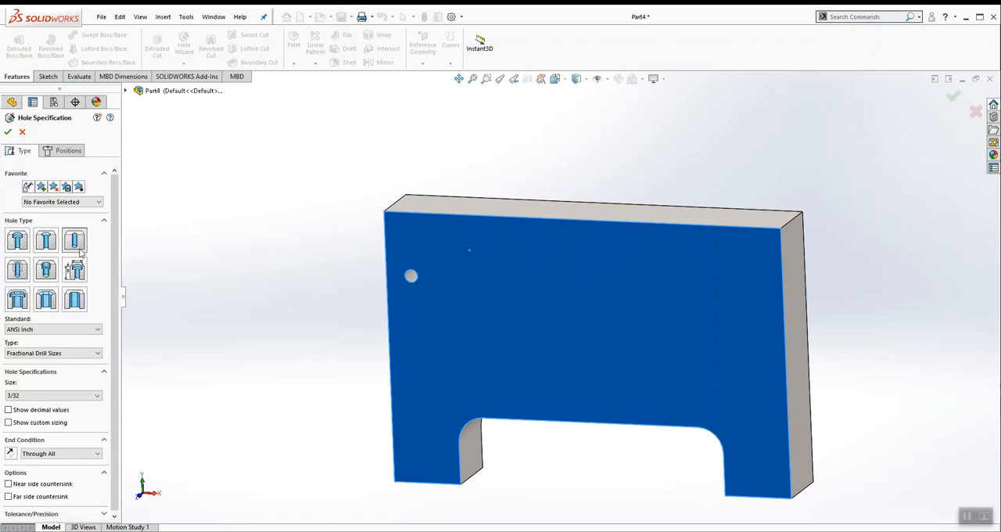
click(46, 455)
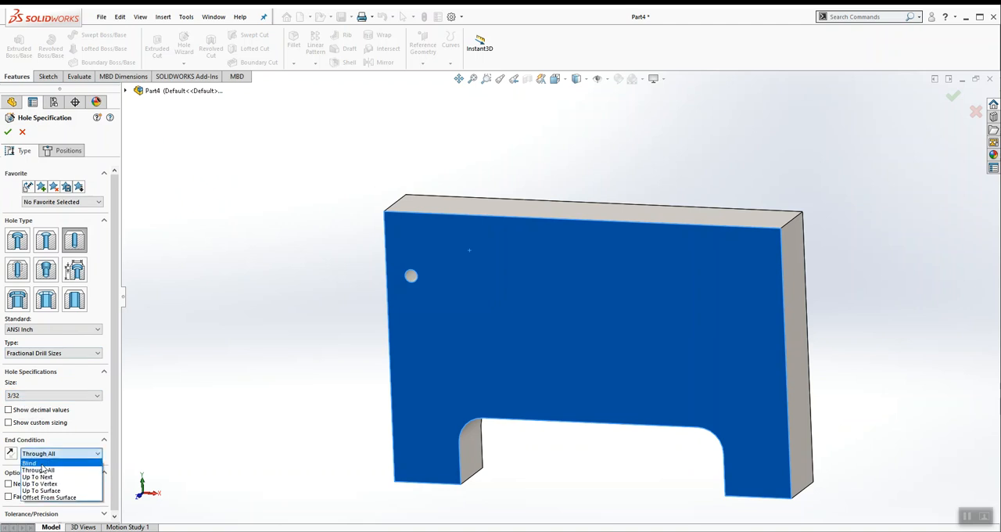
click(35, 463)
double_click(56, 467)
text(3/8)
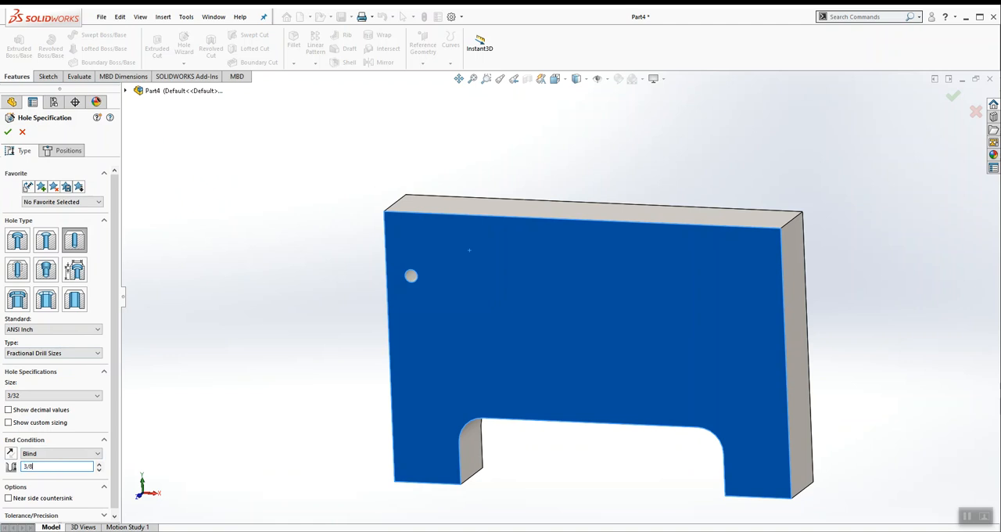
drag(114, 420, 116, 444)
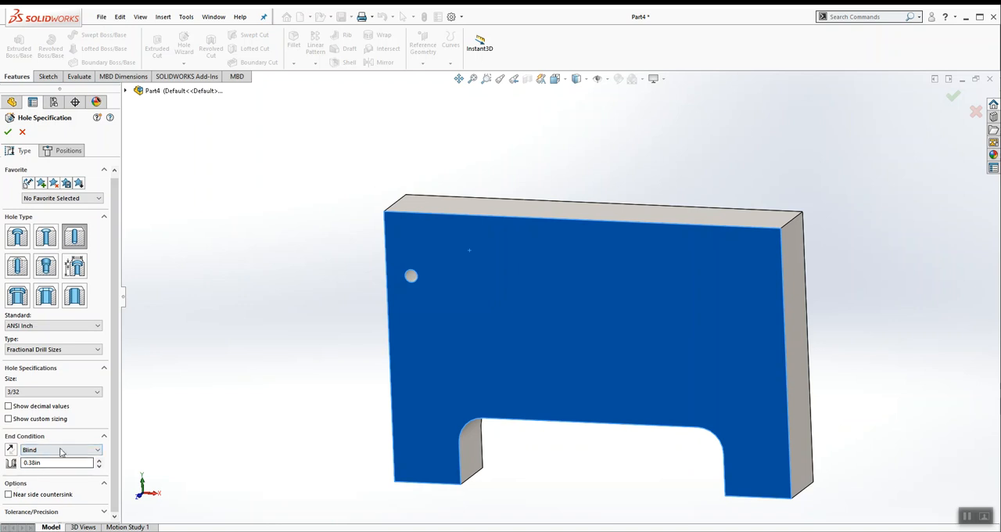
Step: Place the blind hole's point on the front face just above the existing through hole
click(68, 151)
click(398, 228)
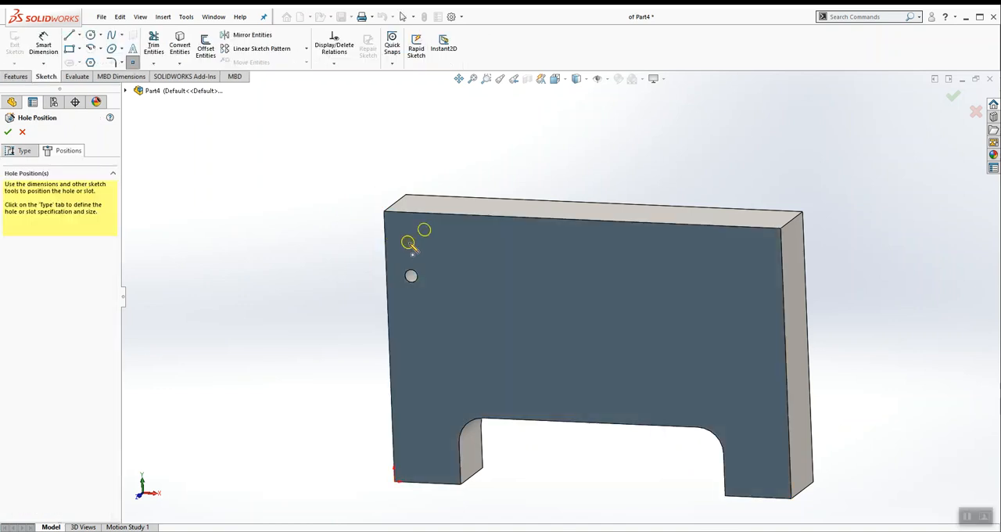
click(409, 246)
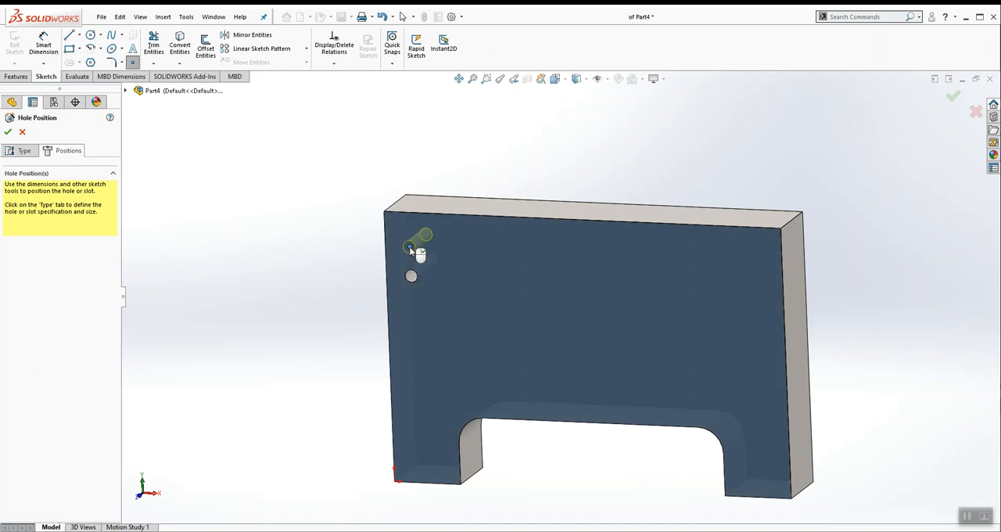
click(556, 79)
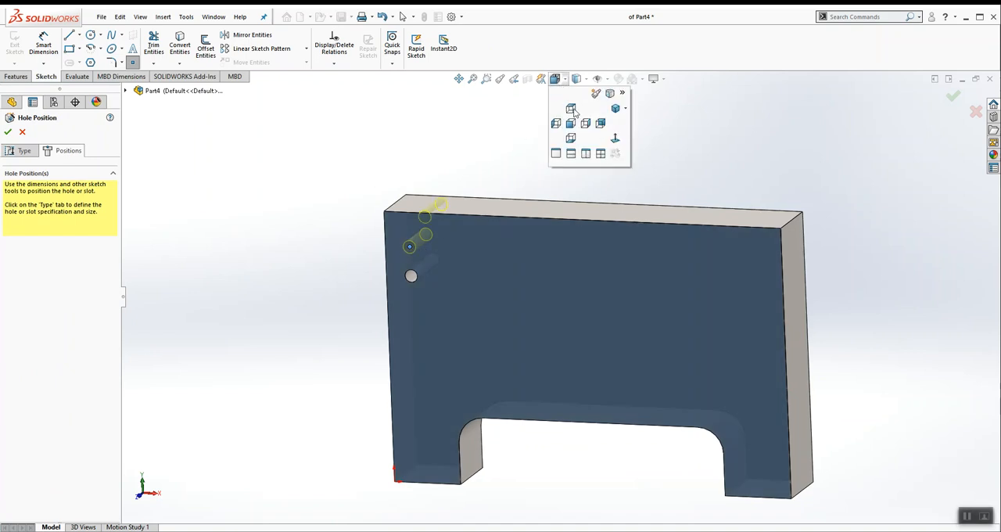
click(606, 140)
Step: Dimension the blind hole's center 1.72 in above the plate's bottom edge, following the PDF drawing
click(43, 43)
key(alt+Tab)
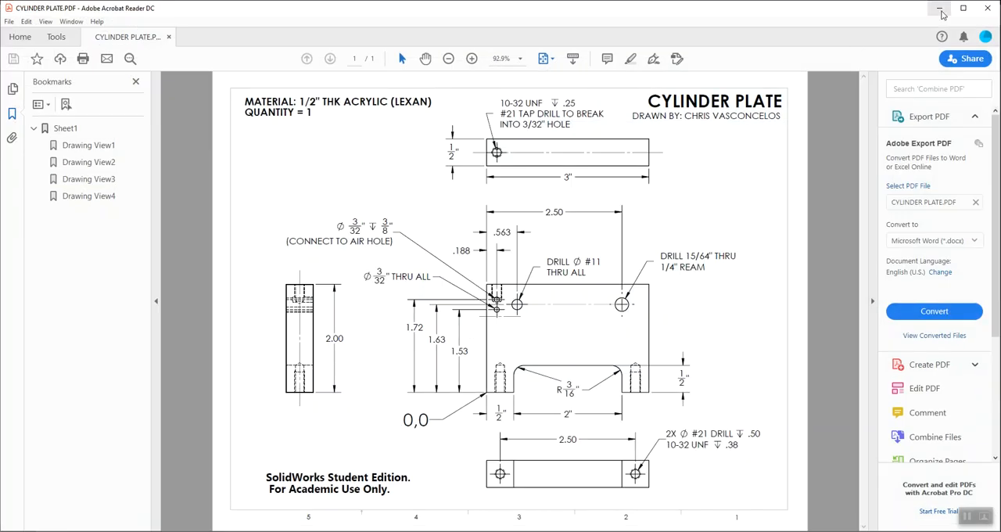
click(940, 8)
click(344, 461)
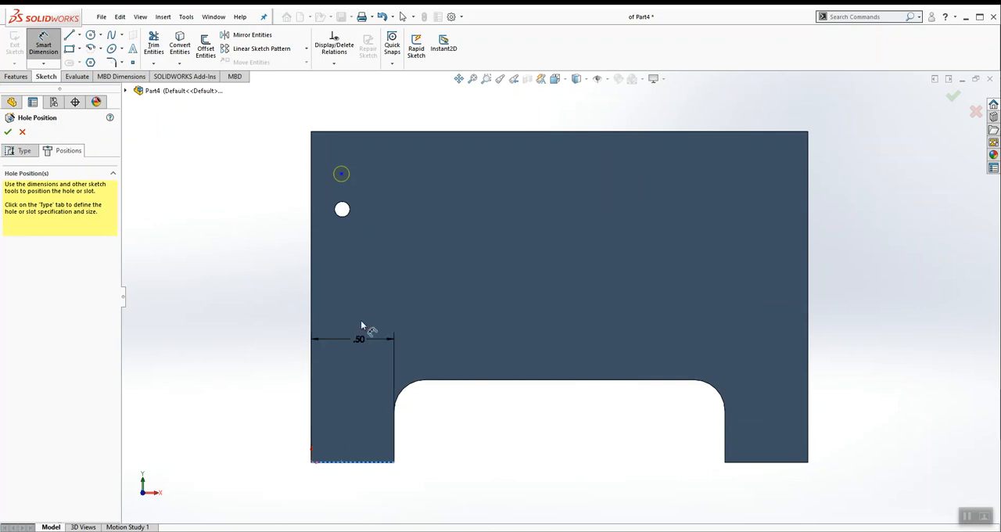
click(342, 175)
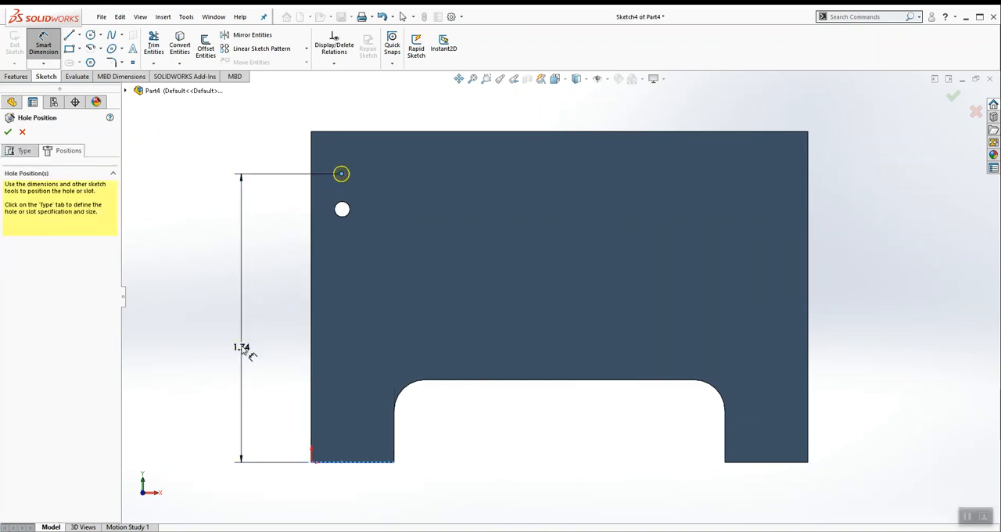
click(243, 346)
text(1.72)
key(Return)
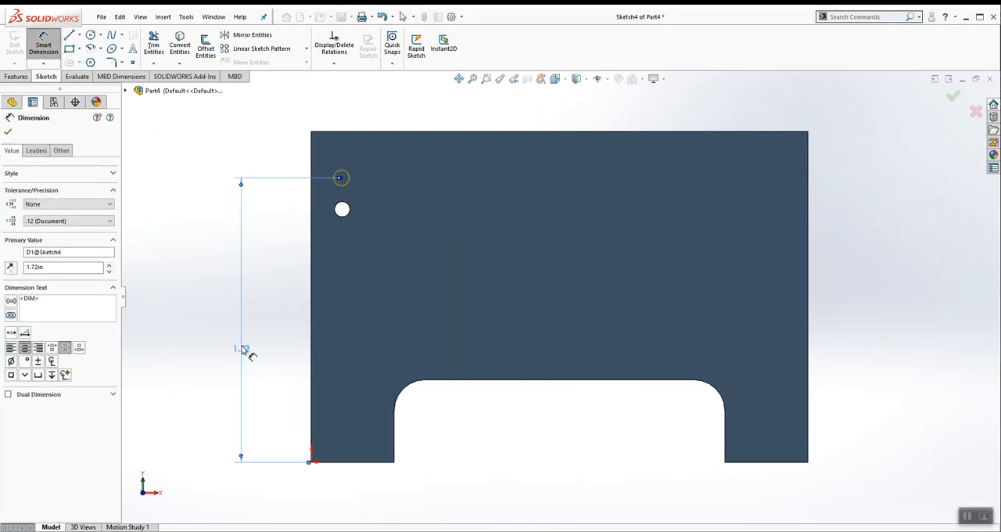
Step: Draw a construction centerline from the through hole's center to the blind hole's center point
scroll(412, 190, down, 3)
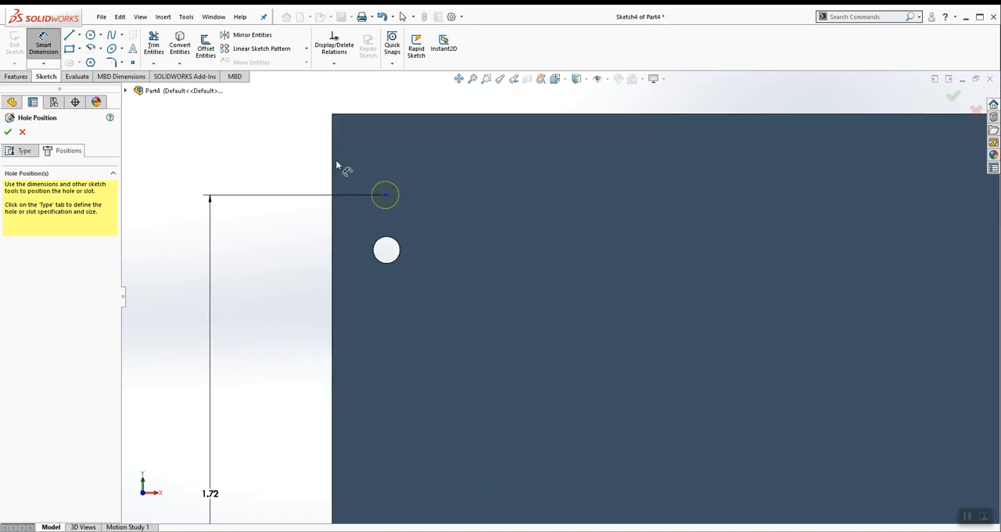
click(80, 37)
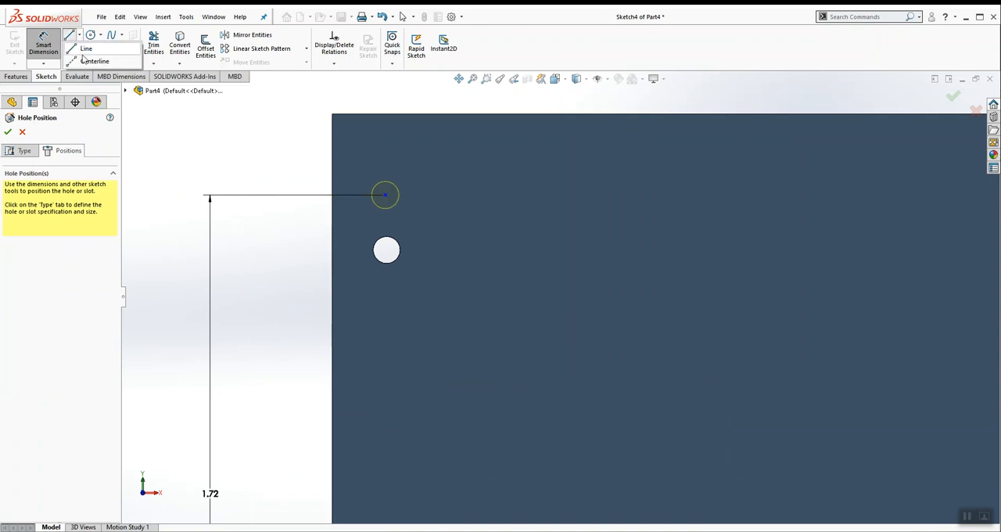
click(86, 63)
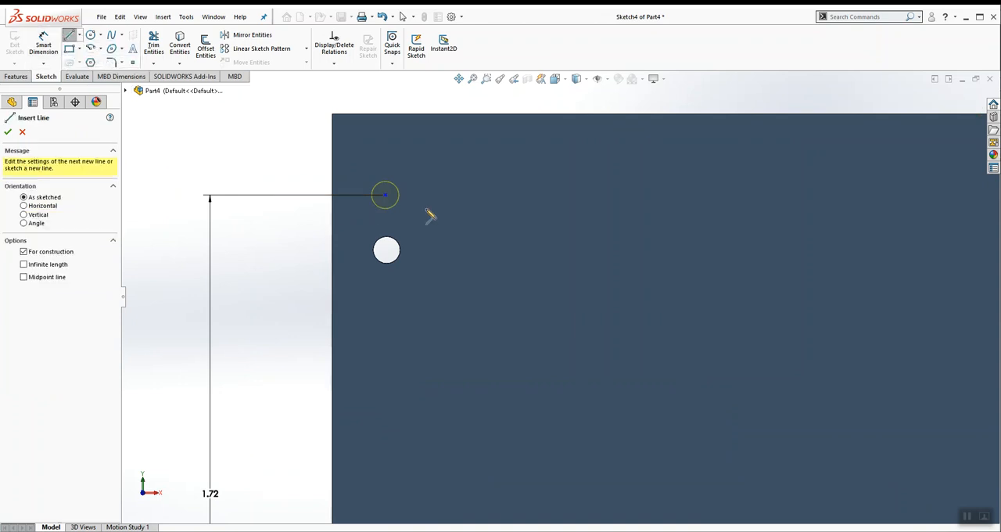
click(386, 250)
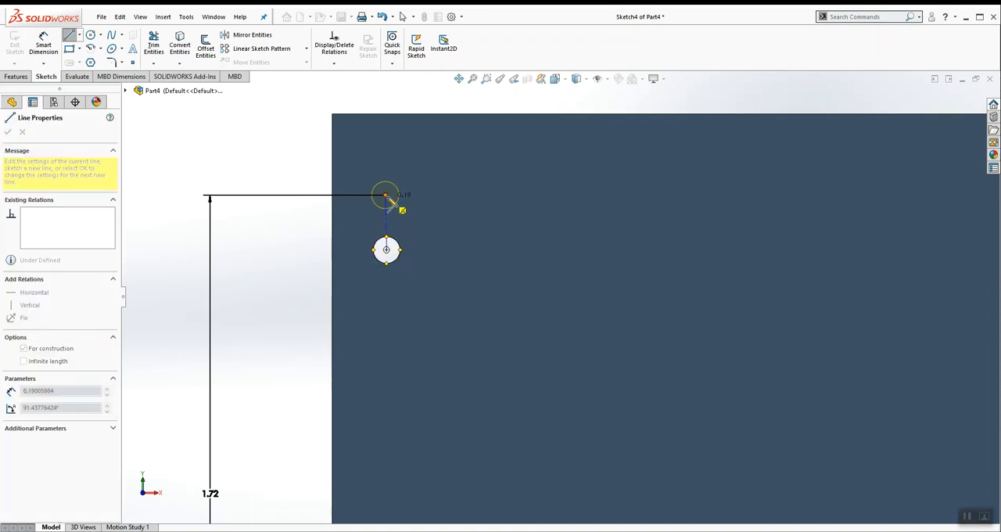
click(385, 196)
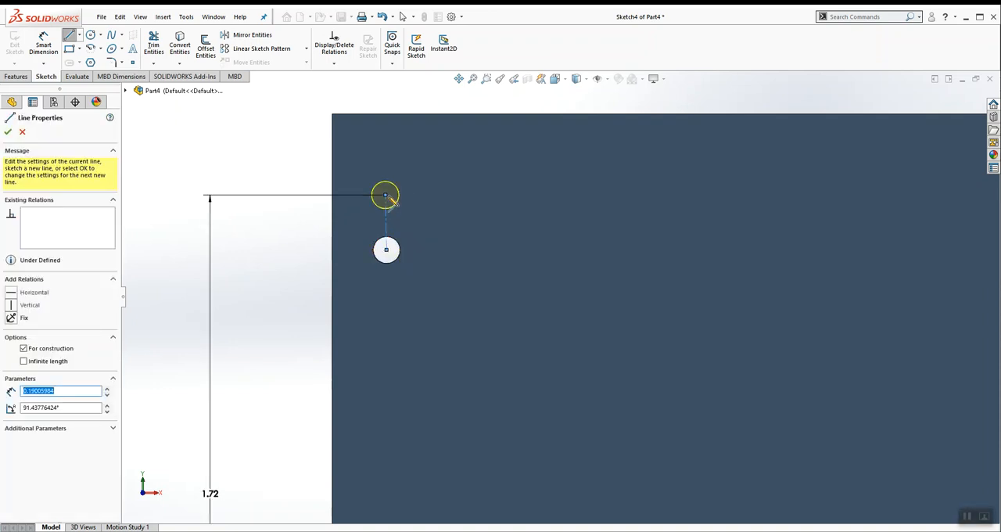
key(Escape)
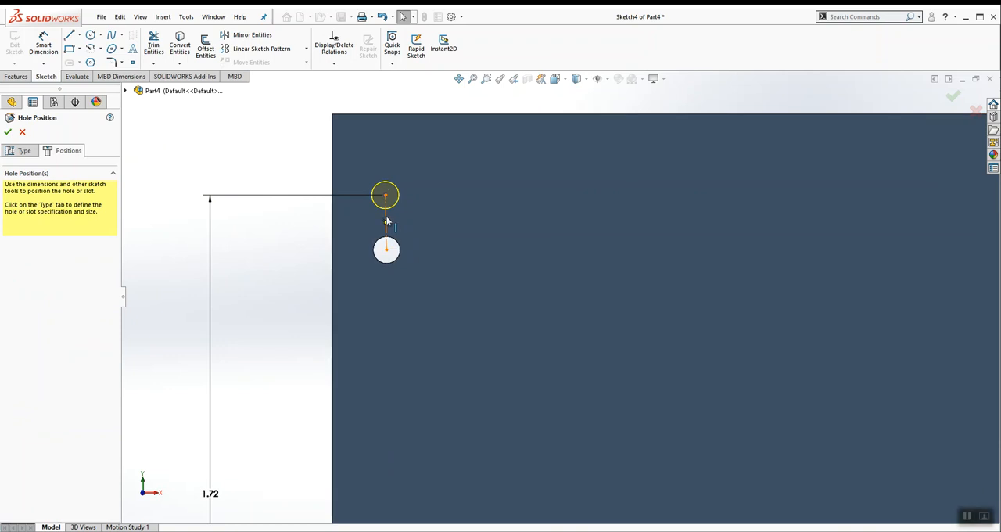
Step: Make the construction centerline between the two hole centers vertical and finish the blind 3/32 hole
click(386, 222)
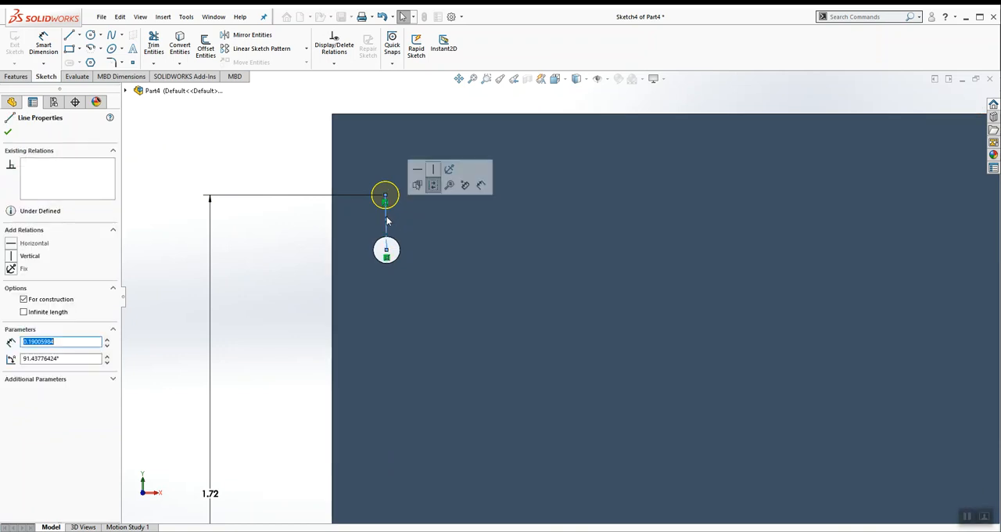
click(11, 257)
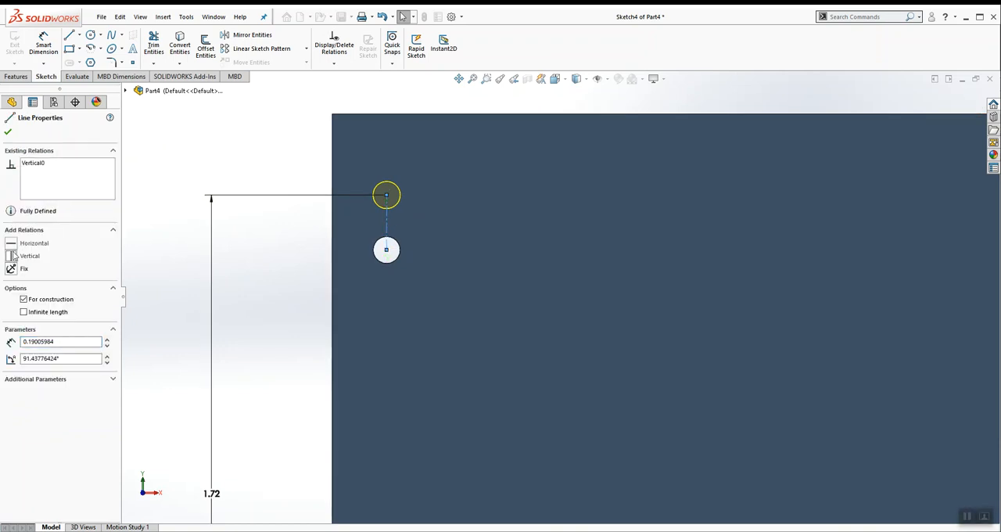
click(8, 132)
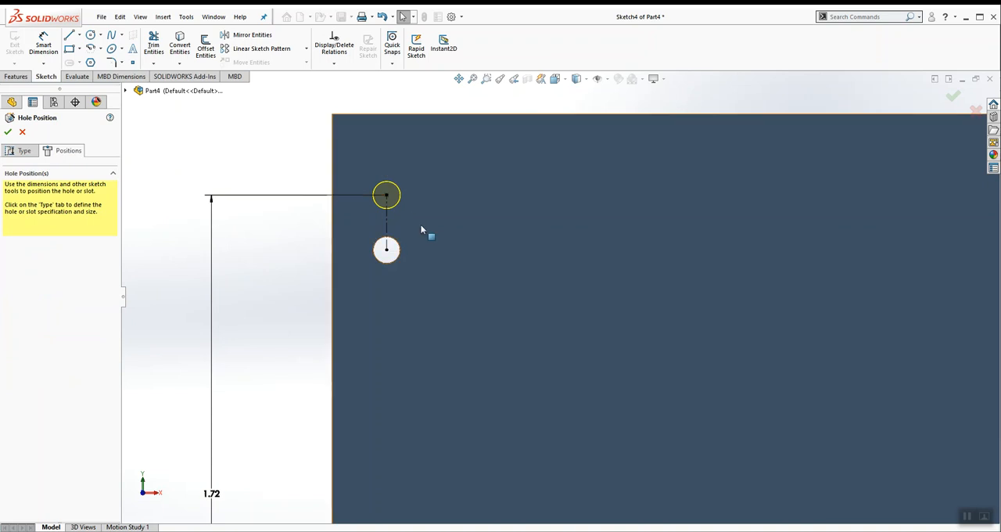
scroll(430, 258, up, 3)
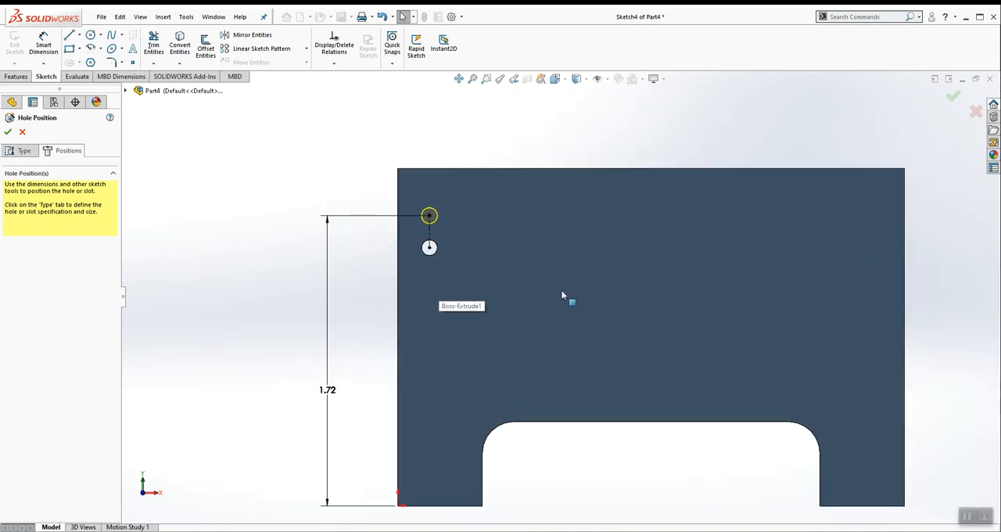
click(951, 96)
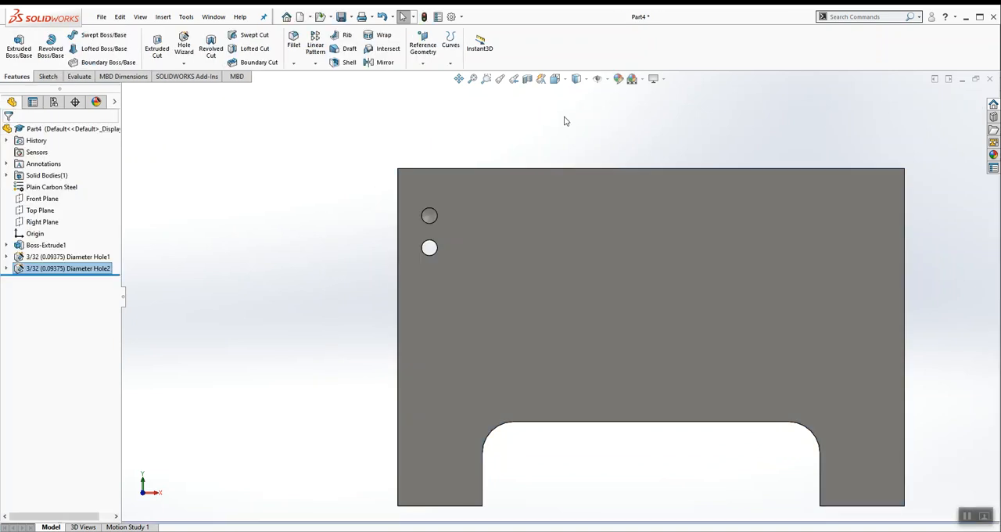
Step: Start a Hole Wizard hole on the front face using Number Drill Sizes, size #11, with a Through All end condition
middle_drag(546, 138, 502, 226)
scroll(375, 334, down, 3)
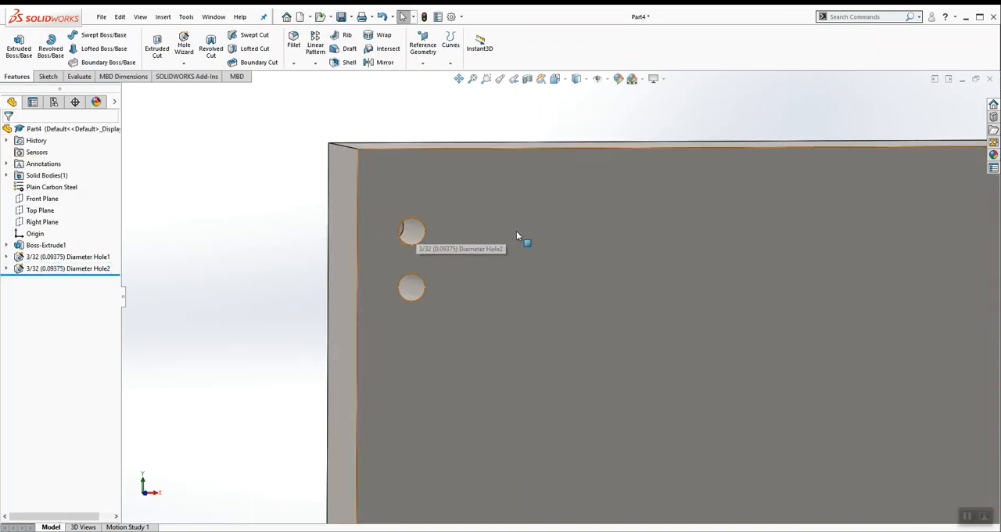
scroll(516, 231, up, 3)
click(586, 267)
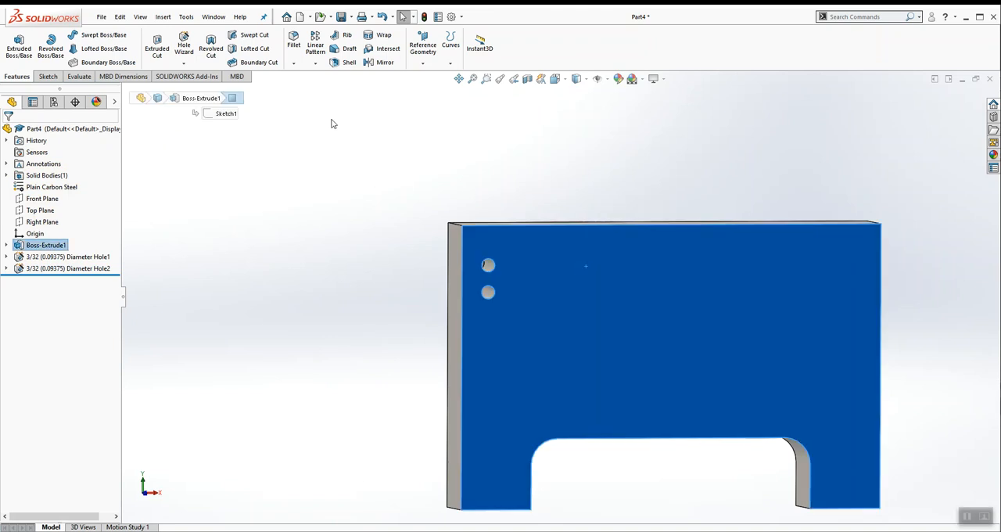
click(184, 41)
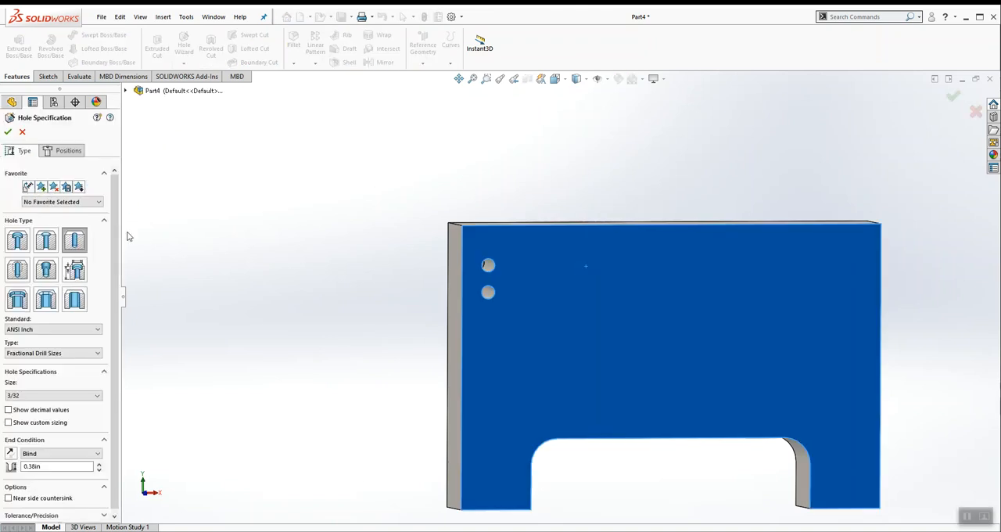
click(66, 353)
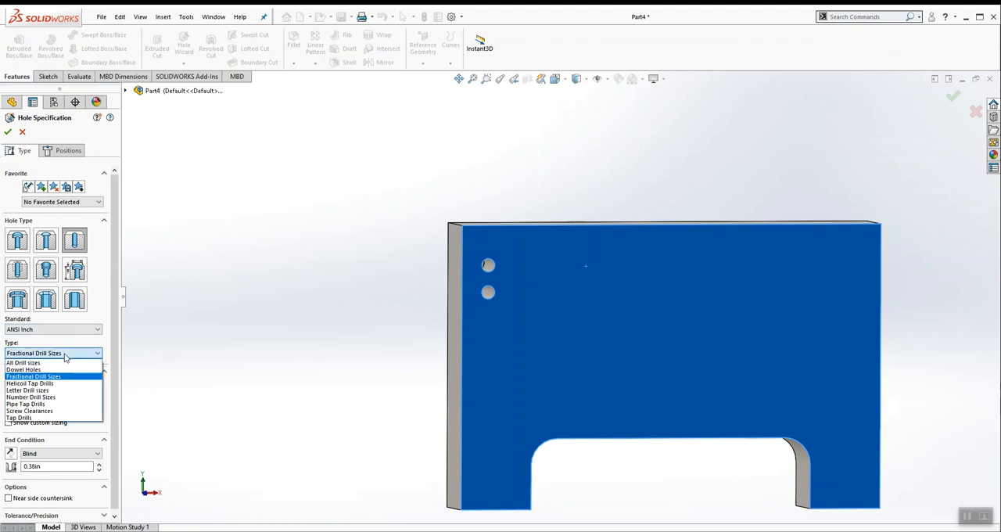
click(50, 396)
click(97, 395)
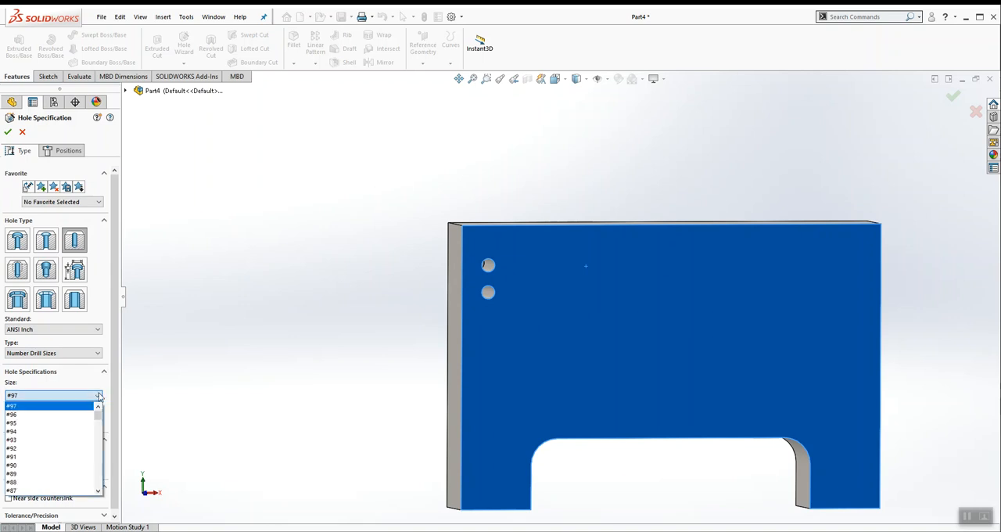
drag(98, 418, 98, 482)
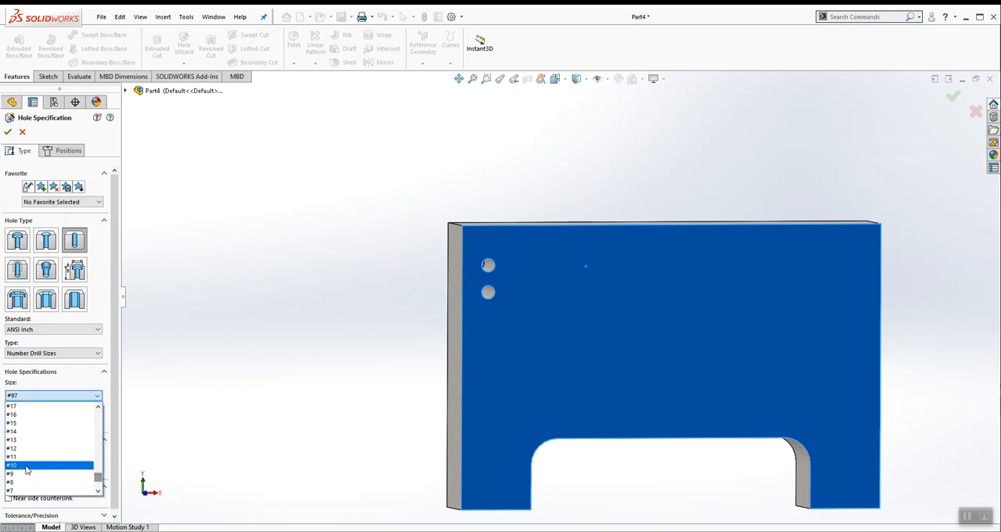
click(28, 456)
drag(115, 388, 116, 428)
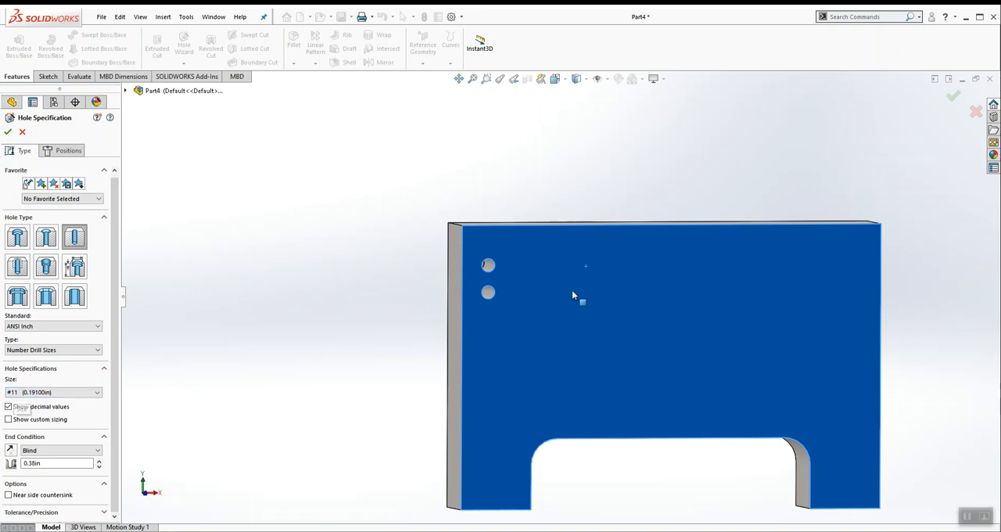
click(32, 451)
click(35, 467)
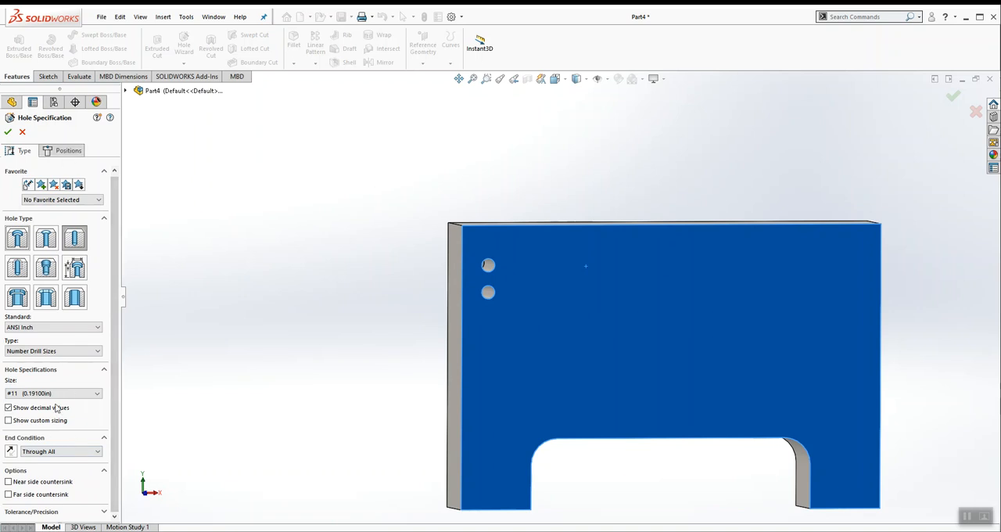
Step: Place the #11 hole's point on the front face beside the two small holes and view the face straight on
click(68, 150)
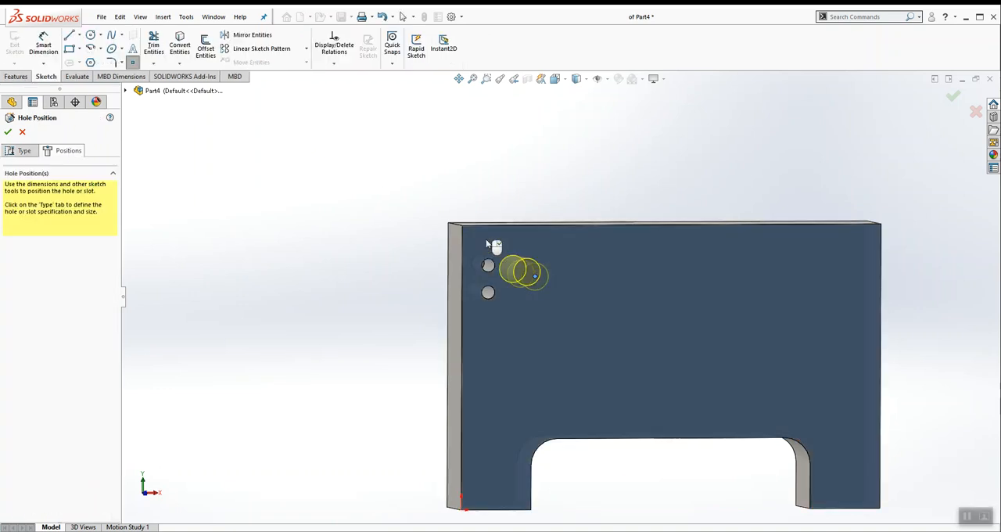
click(576, 78)
click(618, 143)
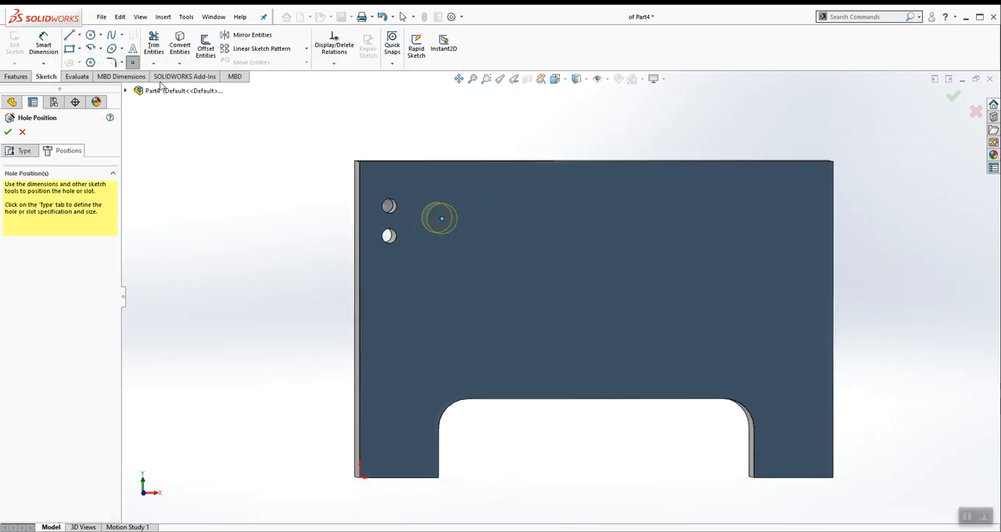
Step: Dimension the #11 hole's center 1.625 in above the plate's bottom edge
click(46, 45)
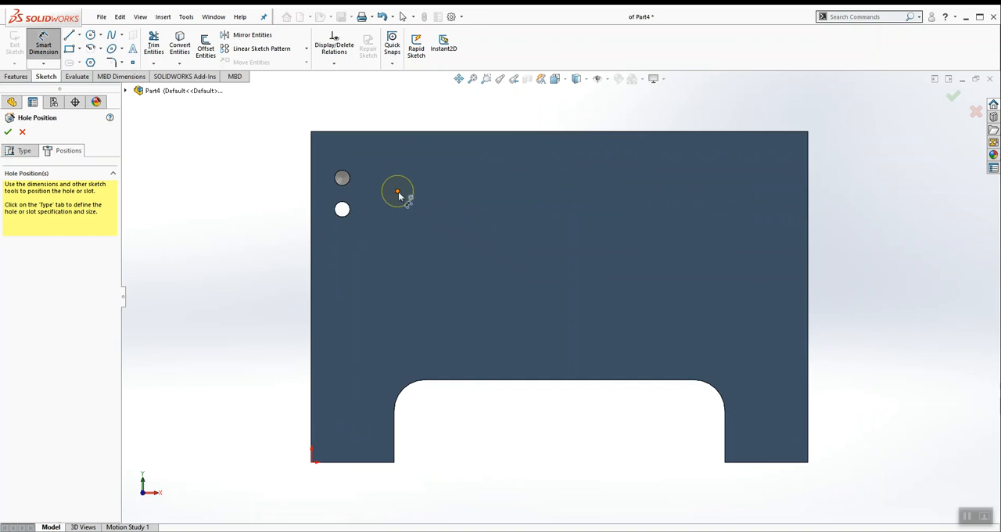
click(371, 463)
click(249, 336)
text(1.625)
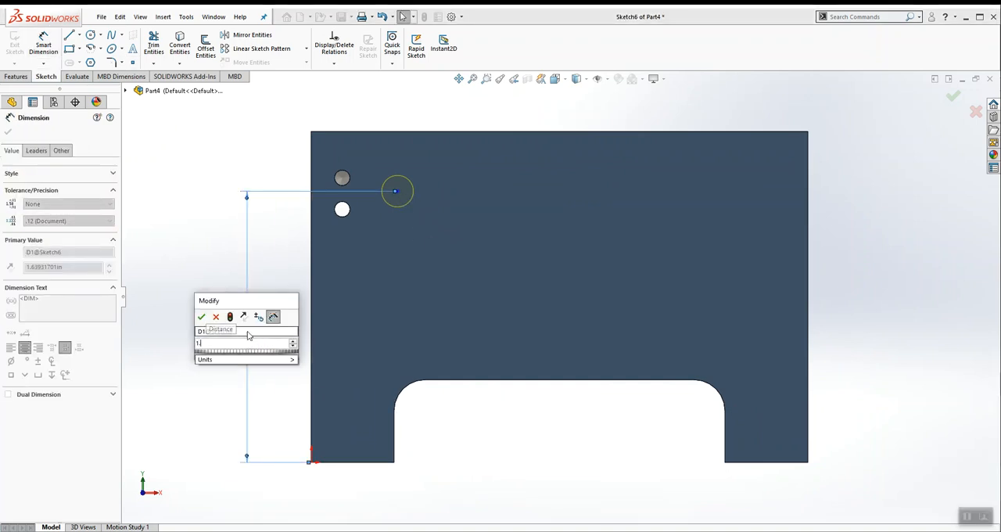
key(Return)
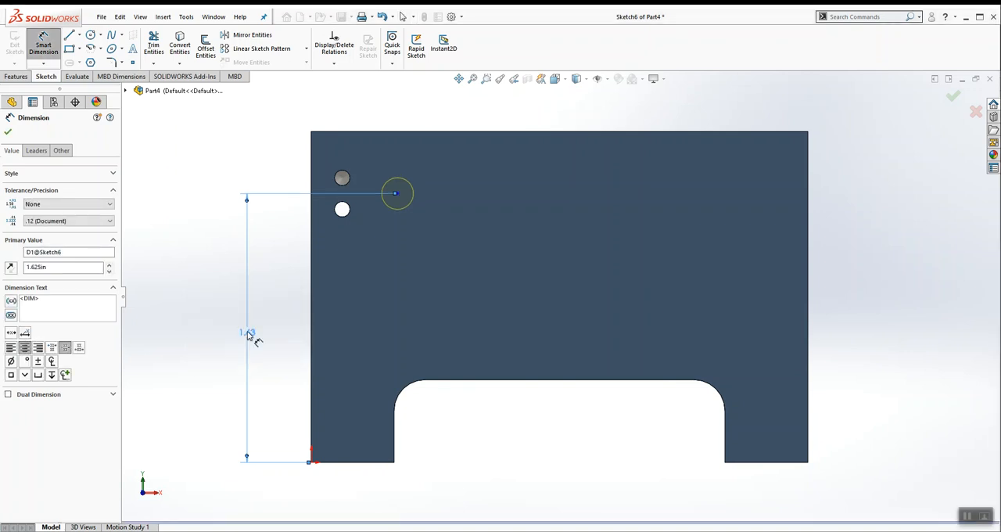
click(221, 274)
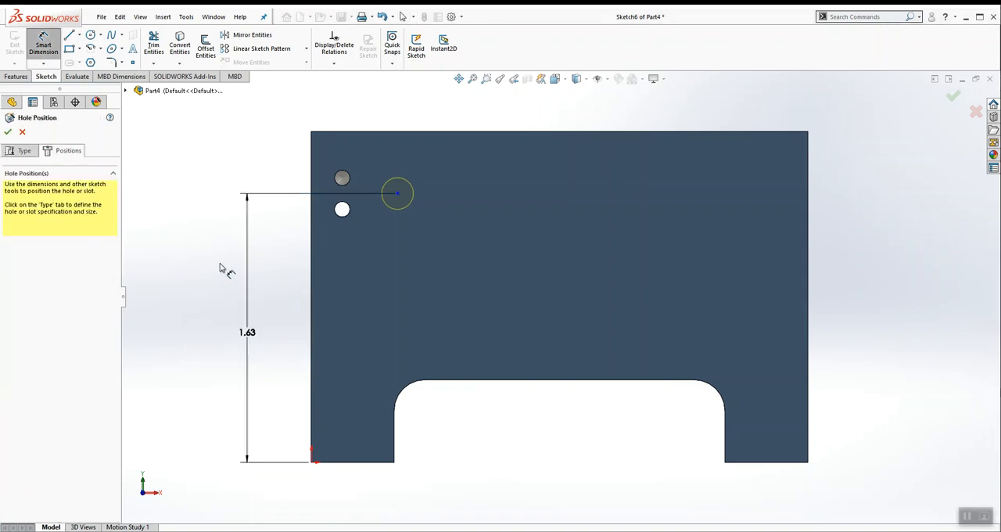
Step: Dimension the #11 hole's center 0.5625 in from the plate's left edge
click(312, 235)
click(397, 193)
click(374, 117)
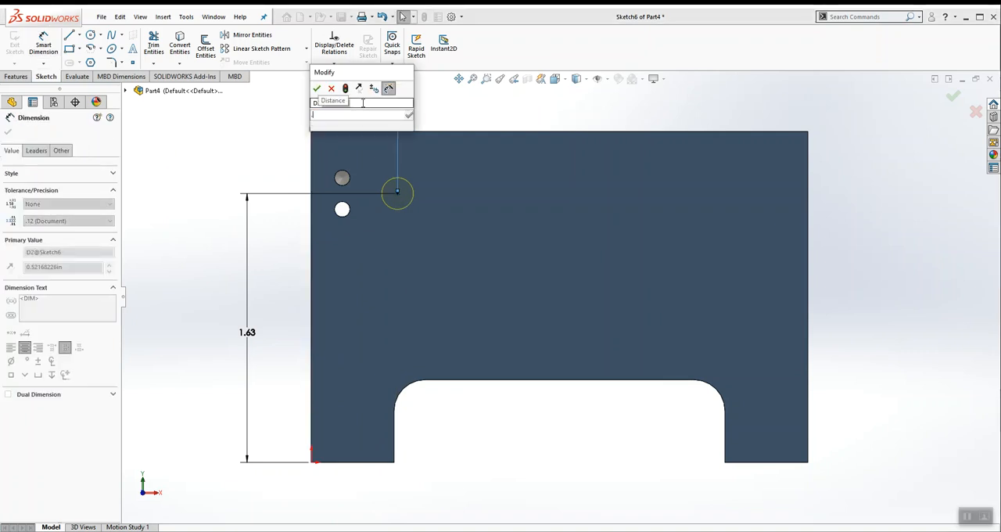
text(9/16)
key(Return)
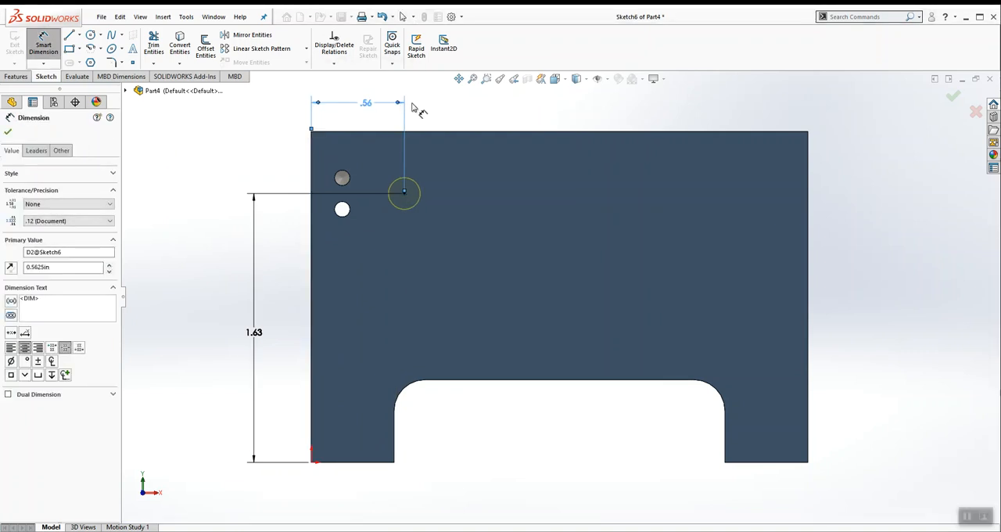
click(501, 115)
Step: Check the hole dimensions in the PDF drawing and set the horizontal hole dimension's precision to three decimals (.123)
key(alt+Tab)
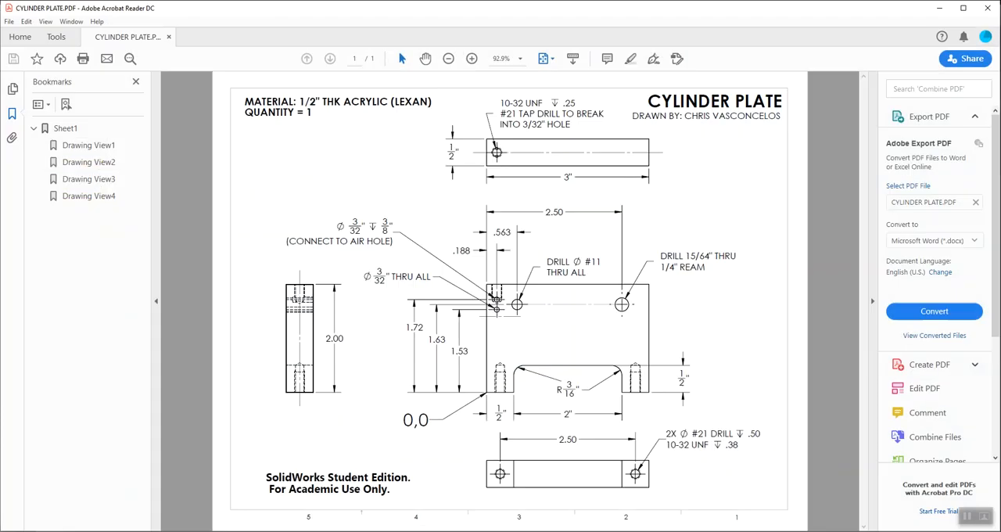
key(alt+Tab)
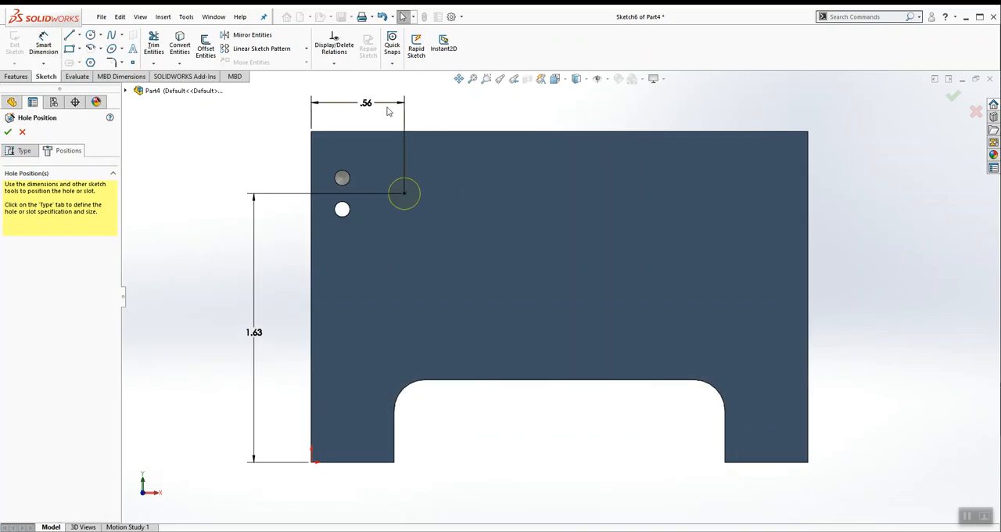
click(366, 104)
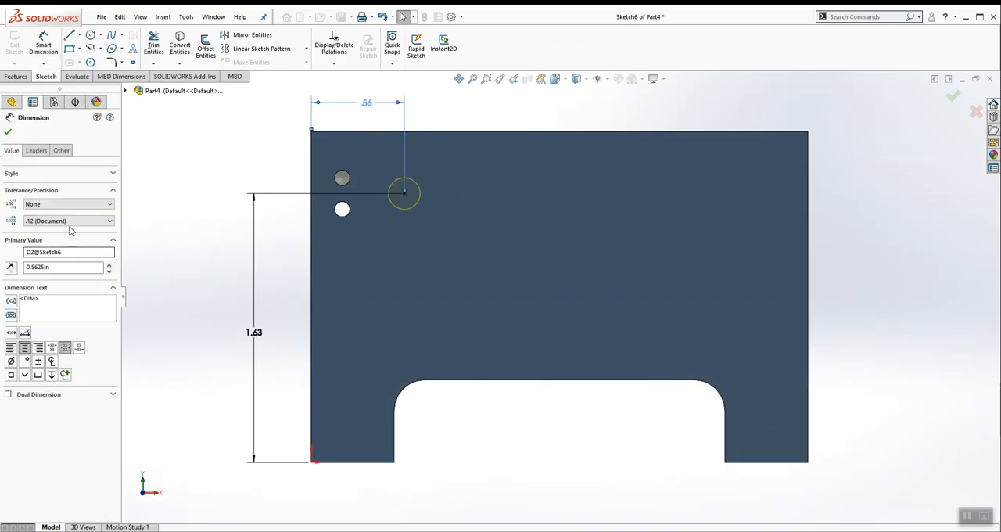
click(63, 222)
click(39, 256)
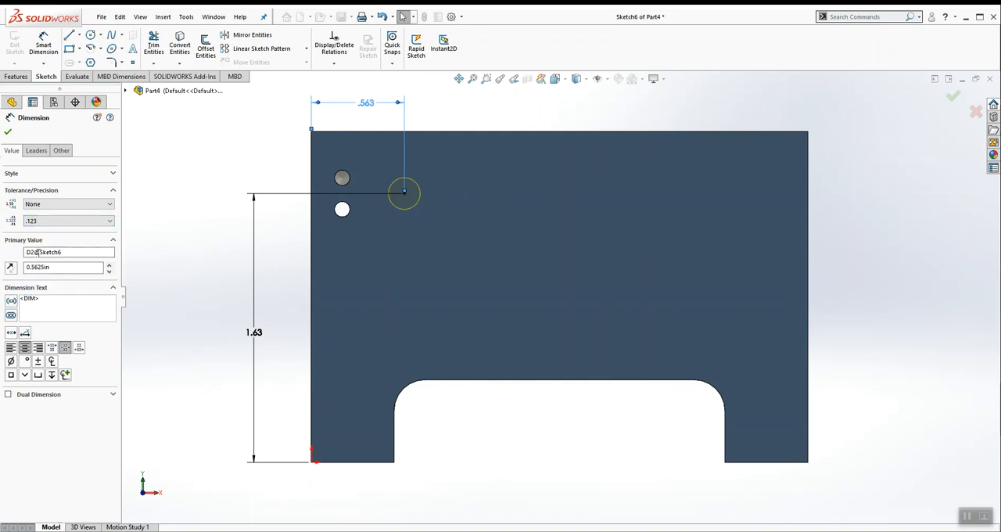
click(8, 131)
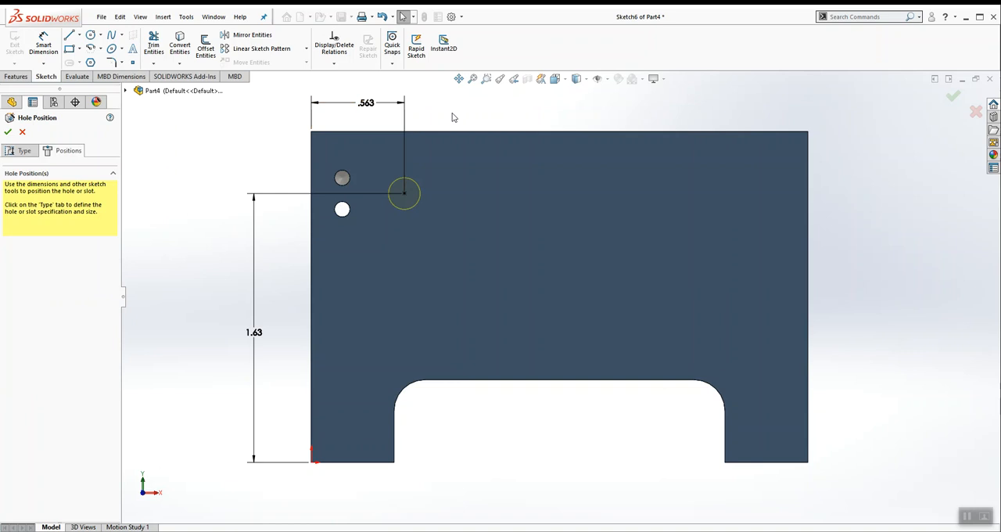
Step: Set the vertical hole dimension's precision to three decimals (.123) and finish the #11 through hole
click(257, 334)
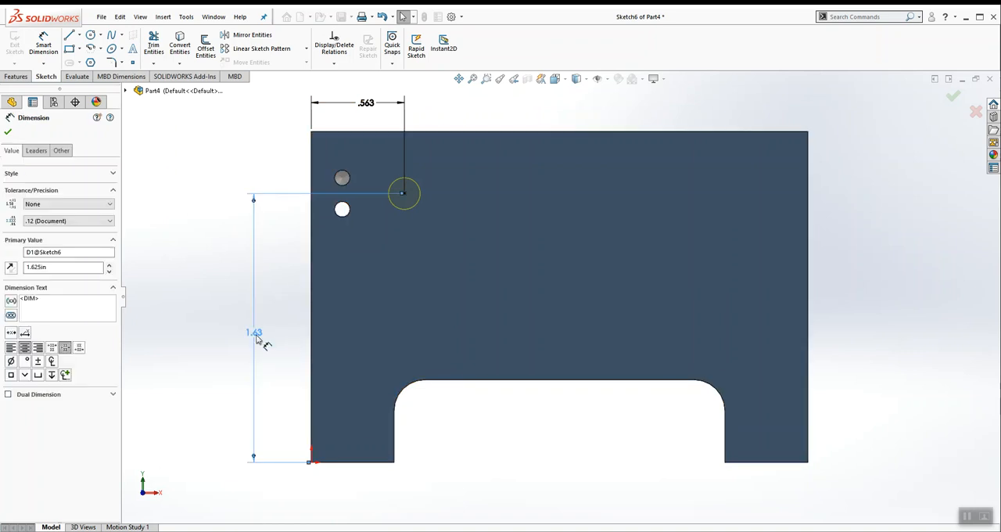
click(58, 220)
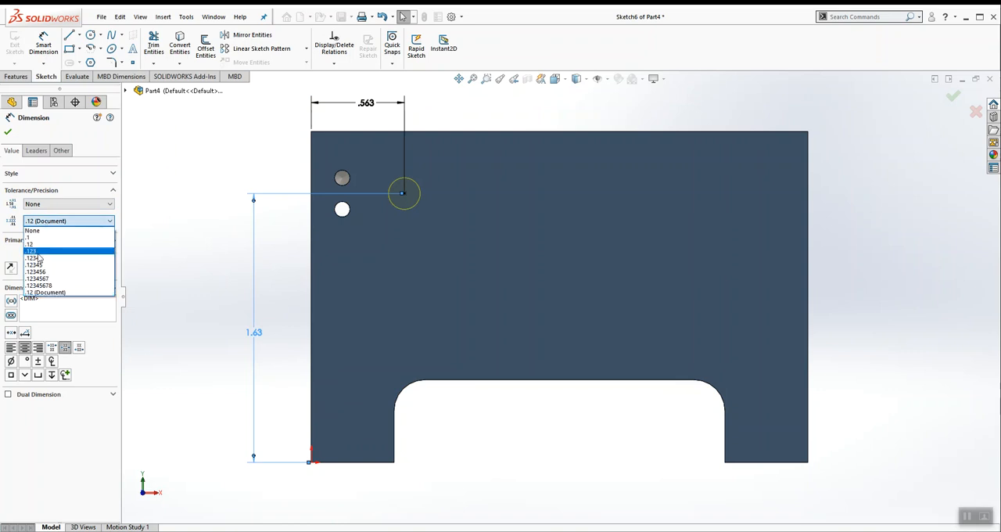
click(35, 251)
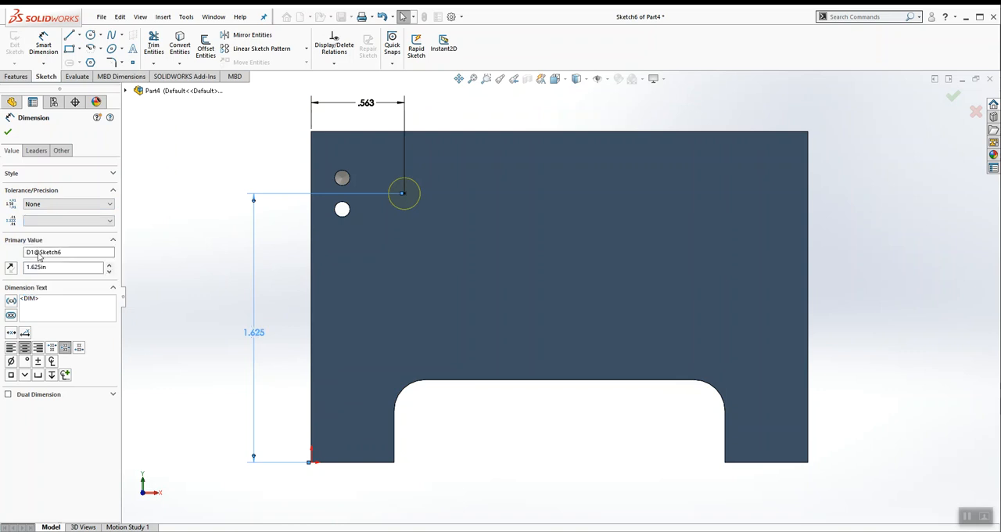
click(8, 133)
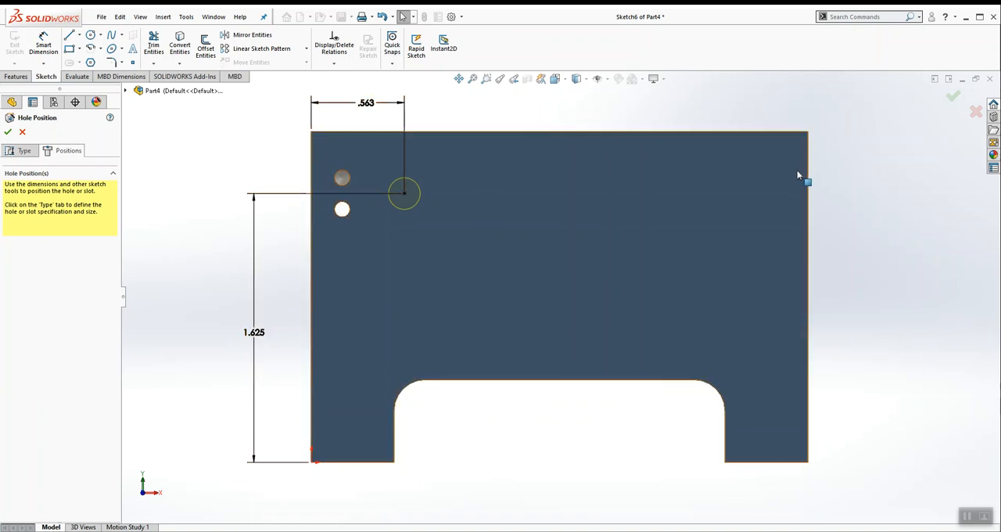
click(951, 97)
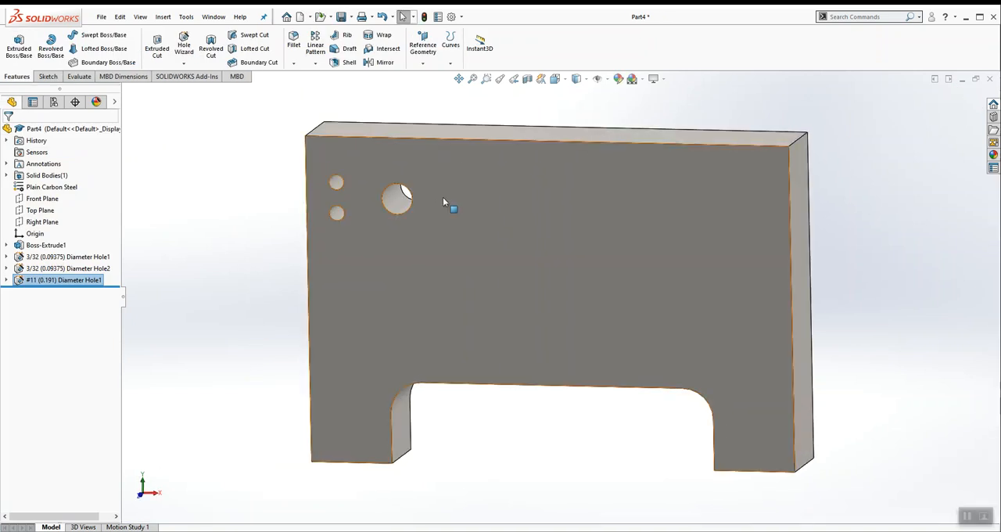
click(212, 248)
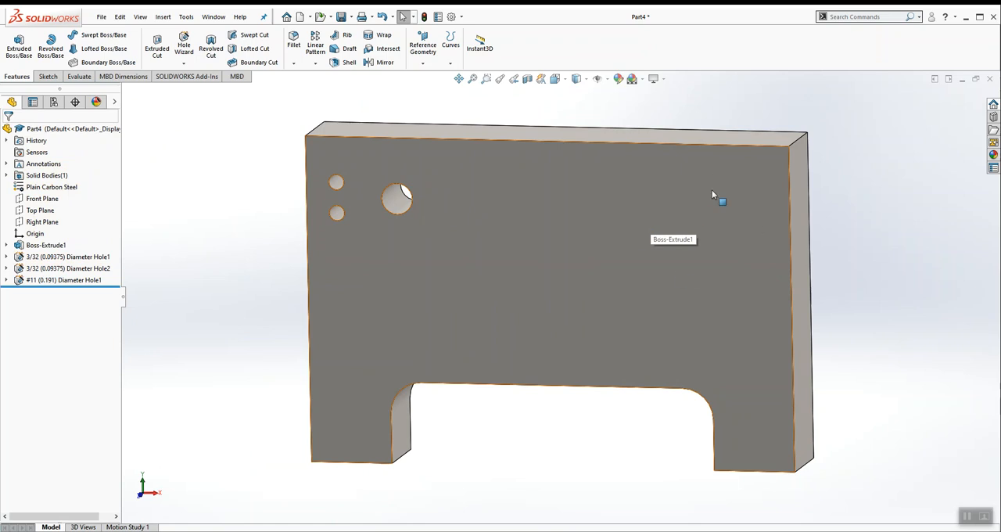
Step: Start a Hole Wizard hole on the plate's front face using Fractional Drill Sizes, size 1/4, through all
click(664, 209)
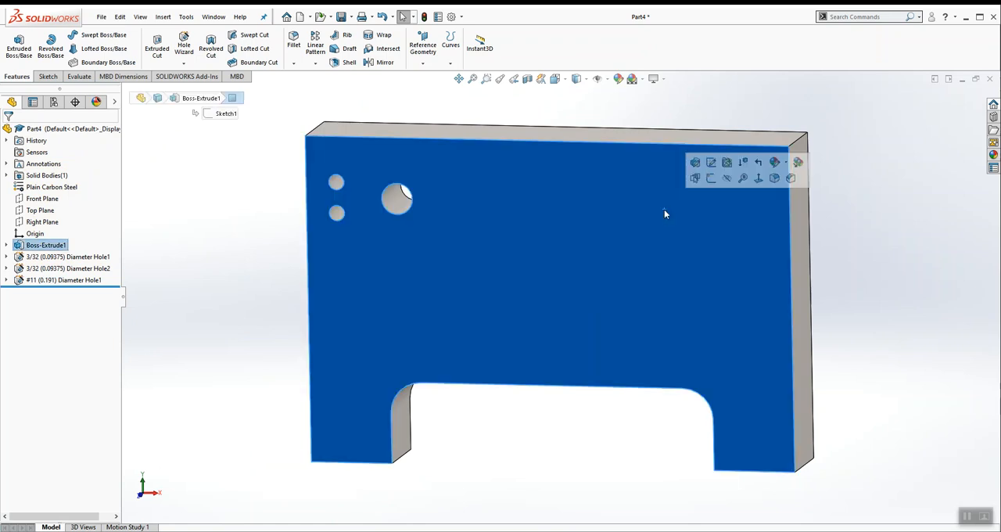
click(184, 47)
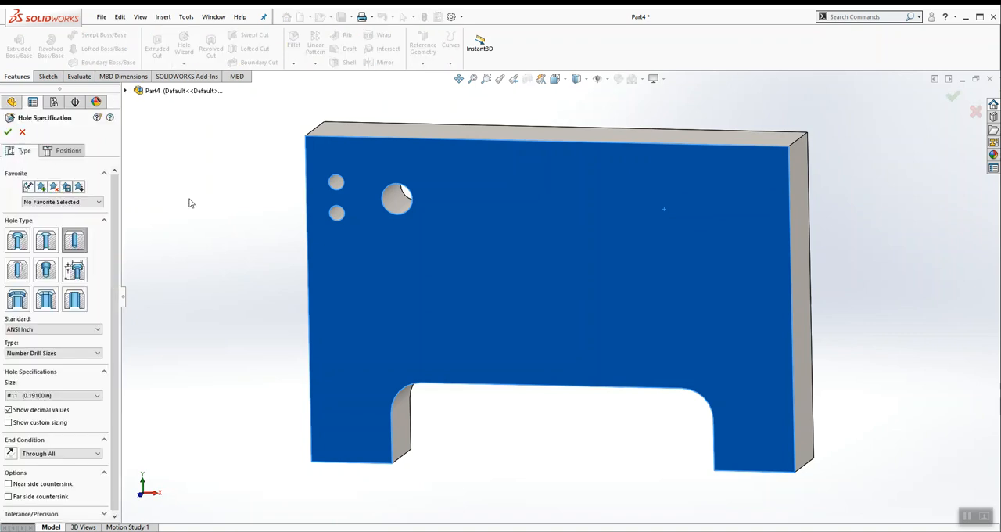
click(50, 353)
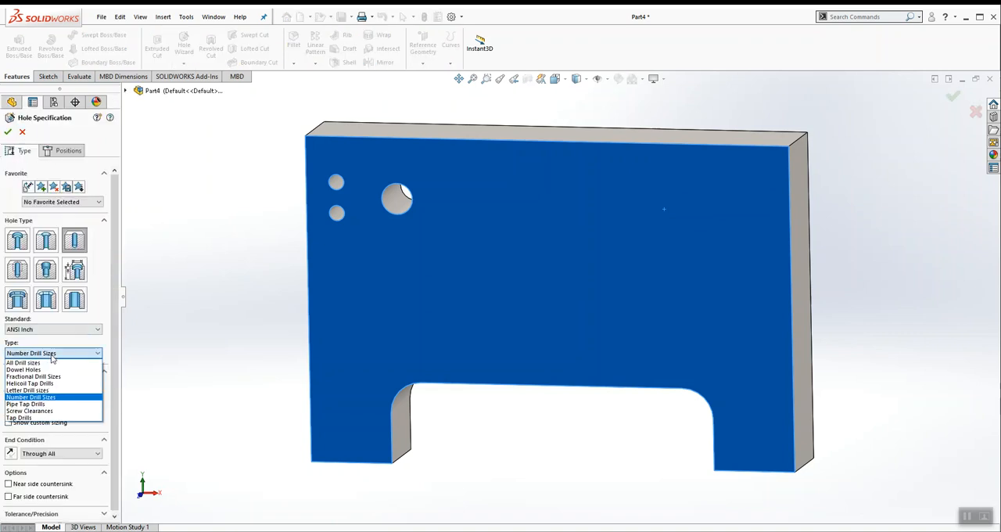
click(43, 377)
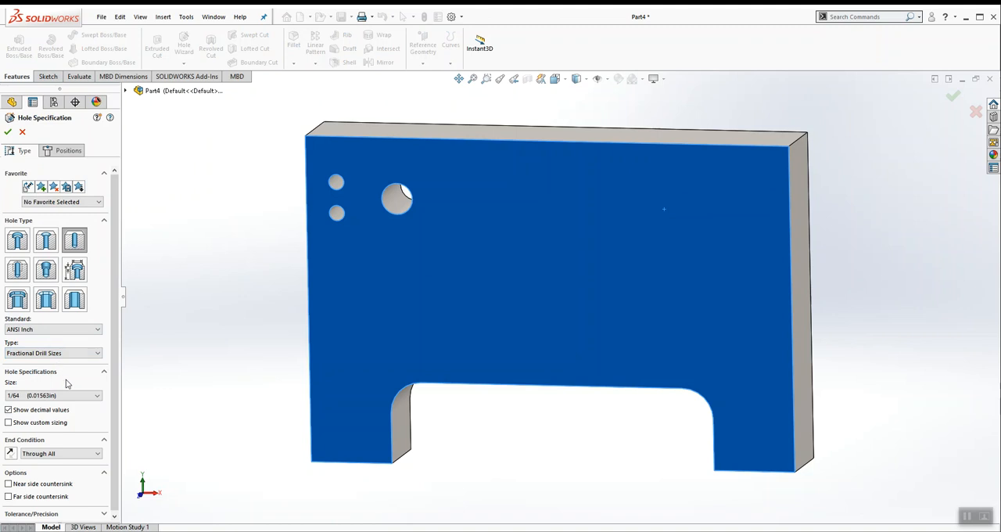
click(97, 394)
drag(98, 422, 98, 436)
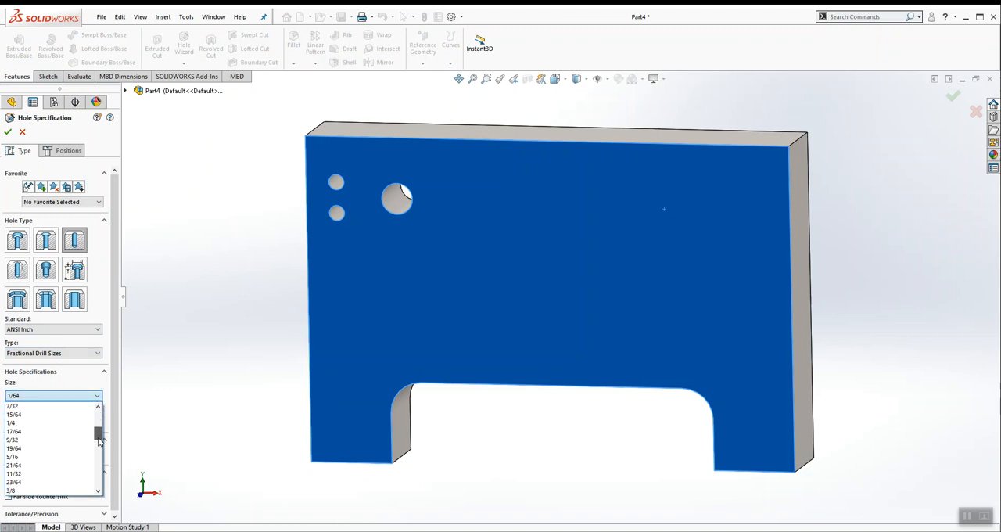
click(22, 425)
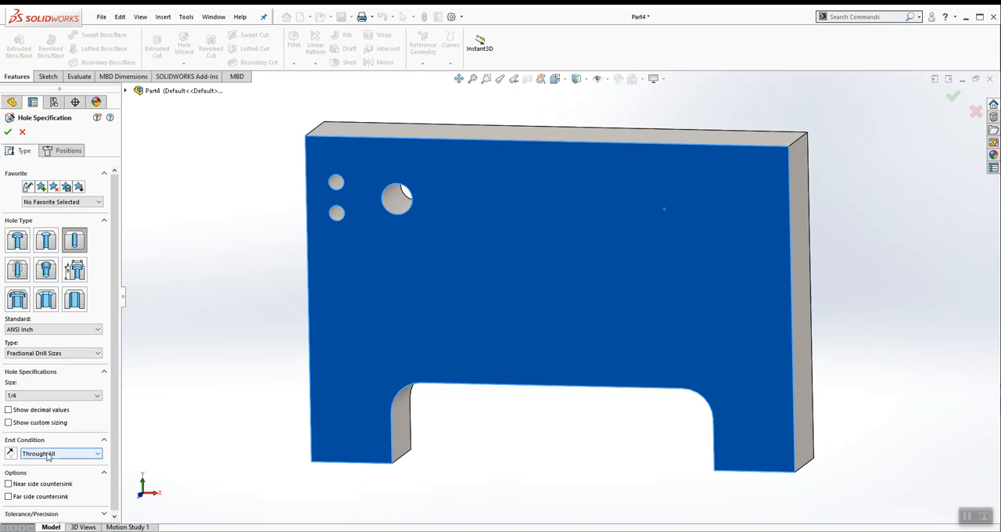
Step: Place the 1/4 hole's center on the front face near the plate's upper-right corner and view the face straight on
click(66, 150)
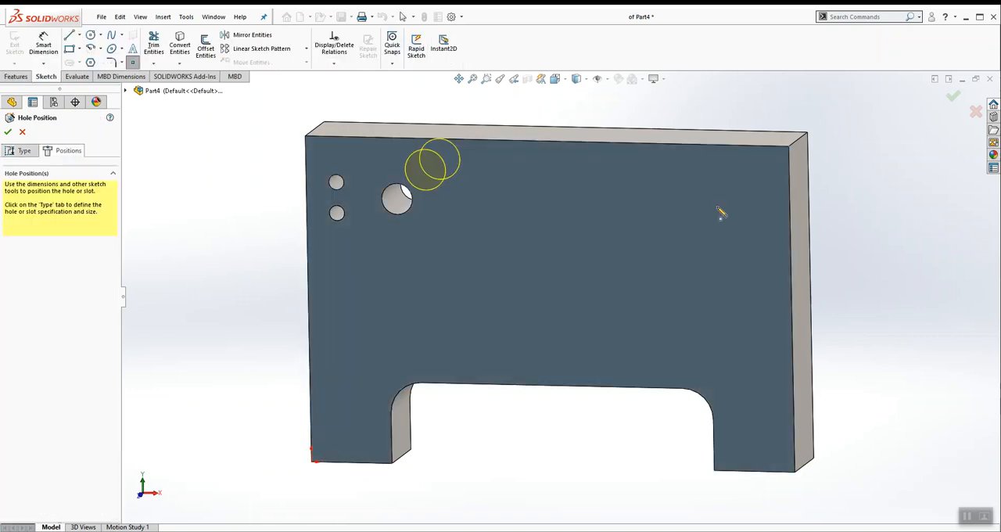
click(686, 207)
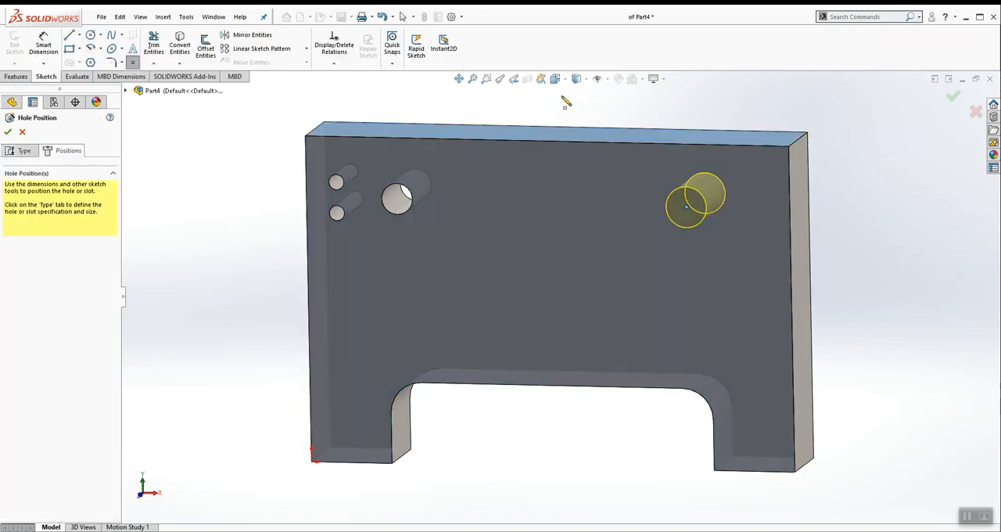
click(554, 79)
click(614, 137)
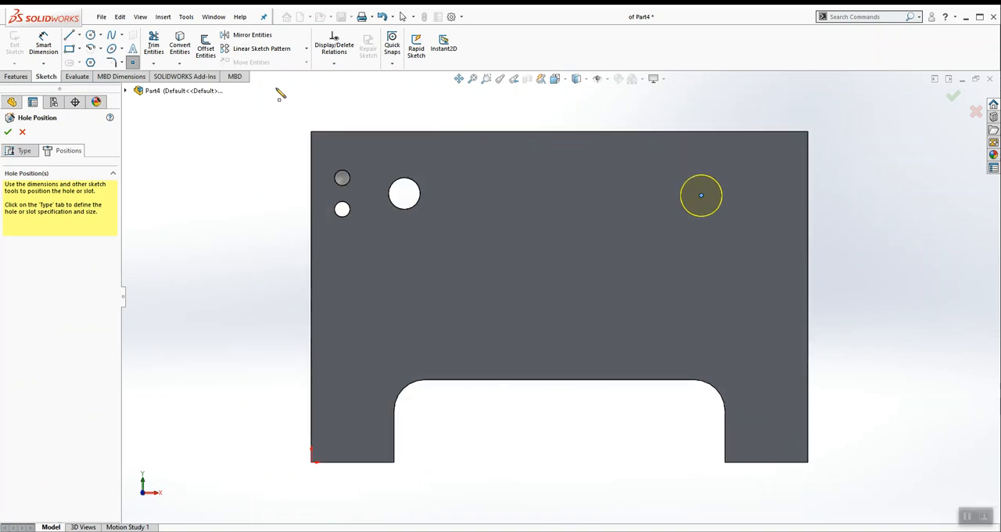
Step: Draw a construction line from the #11 hole's center to the 1/4 hole's center and make it horizontal
click(79, 36)
click(90, 62)
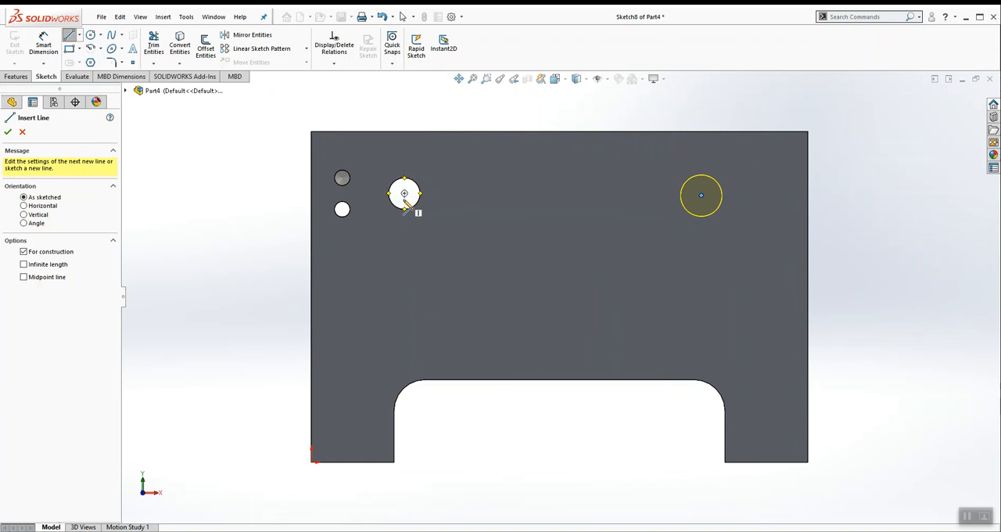
click(404, 194)
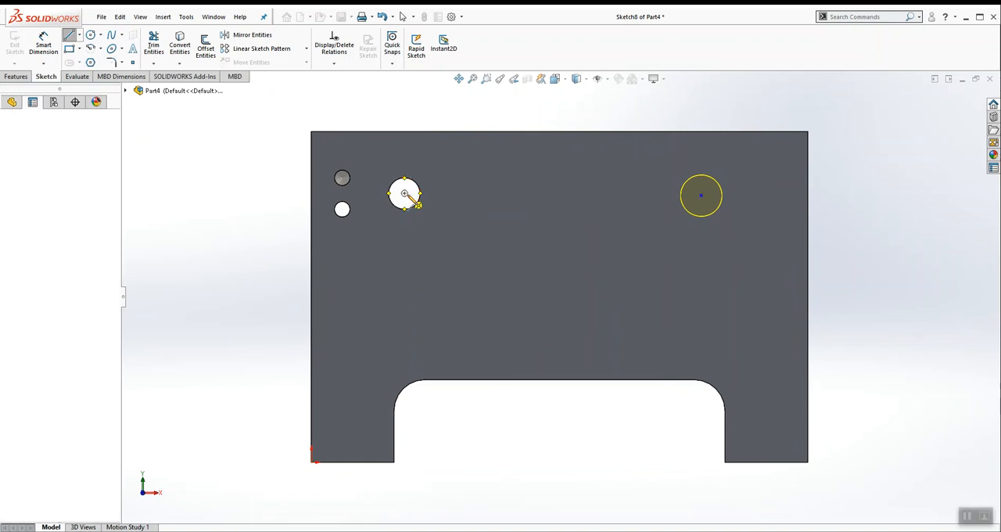
click(700, 195)
key(Escape)
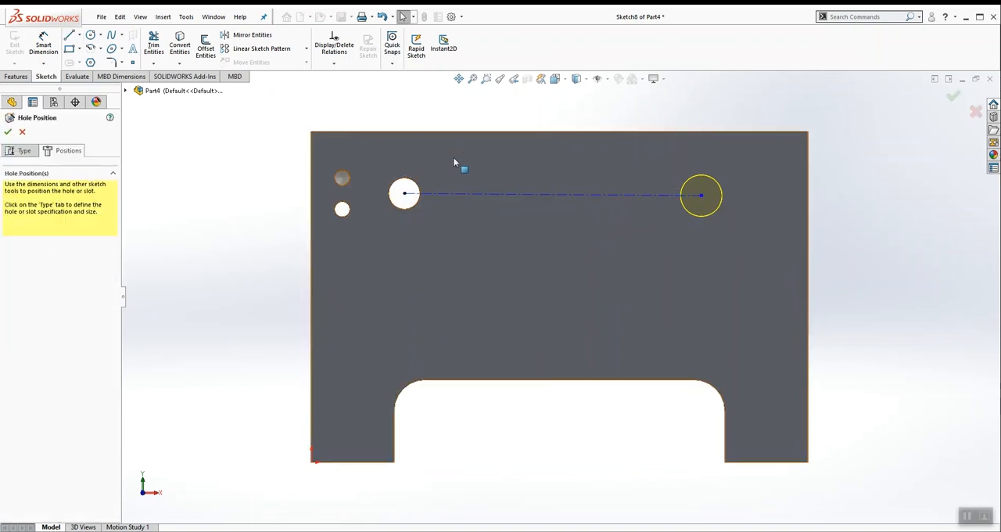
click(473, 194)
click(11, 248)
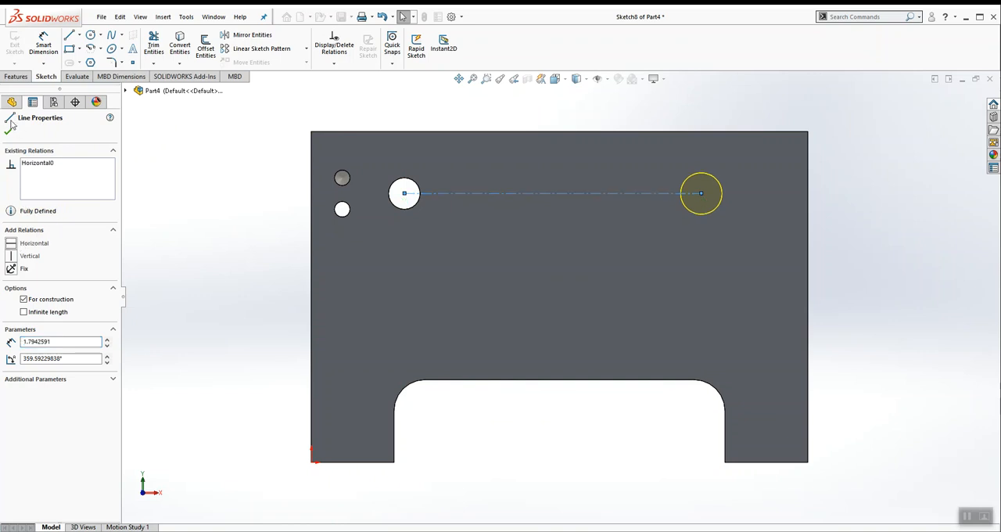
click(132, 163)
Step: Move the 1/4 hole's center along the construction line toward the #11 hole
drag(699, 195, 650, 215)
drag(731, 222, 602, 224)
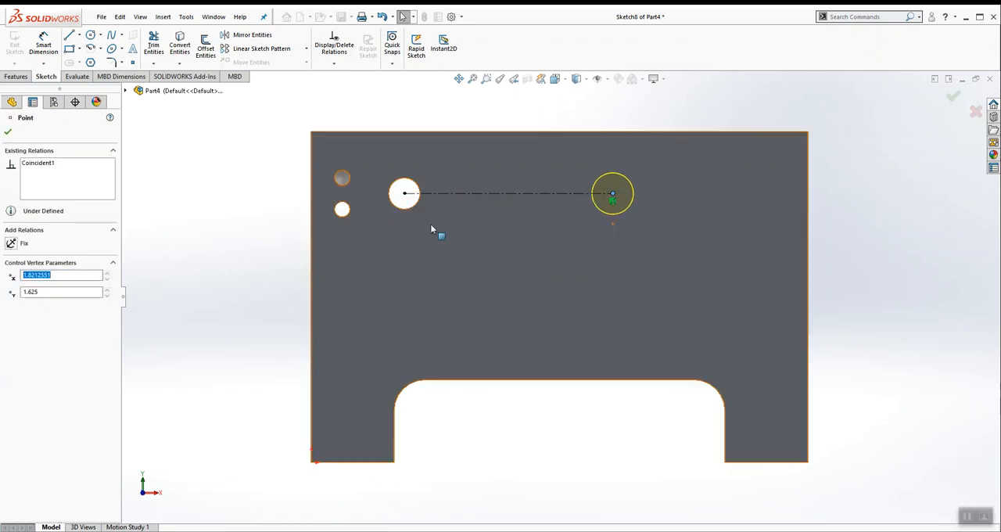
click(260, 224)
Step: Dimension the 1/4 hole's center 2.50 in from the plate's left edge, checking the PDF drawing, and finish the hole
click(45, 49)
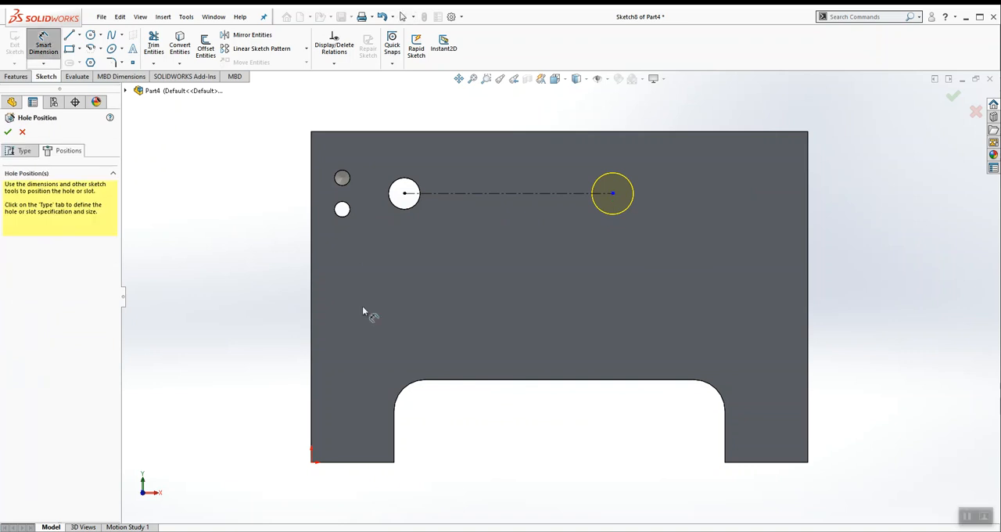
click(313, 331)
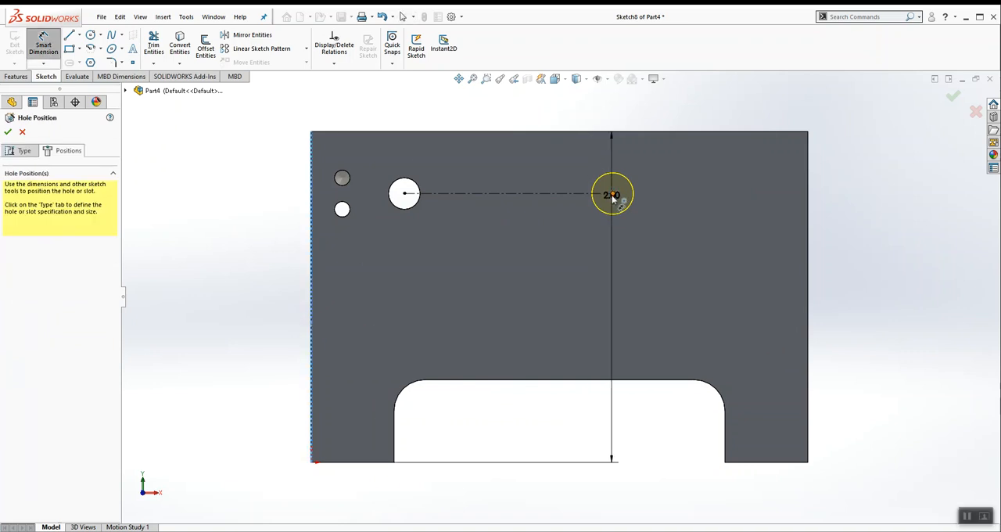
click(611, 193)
key(f)
click(514, 138)
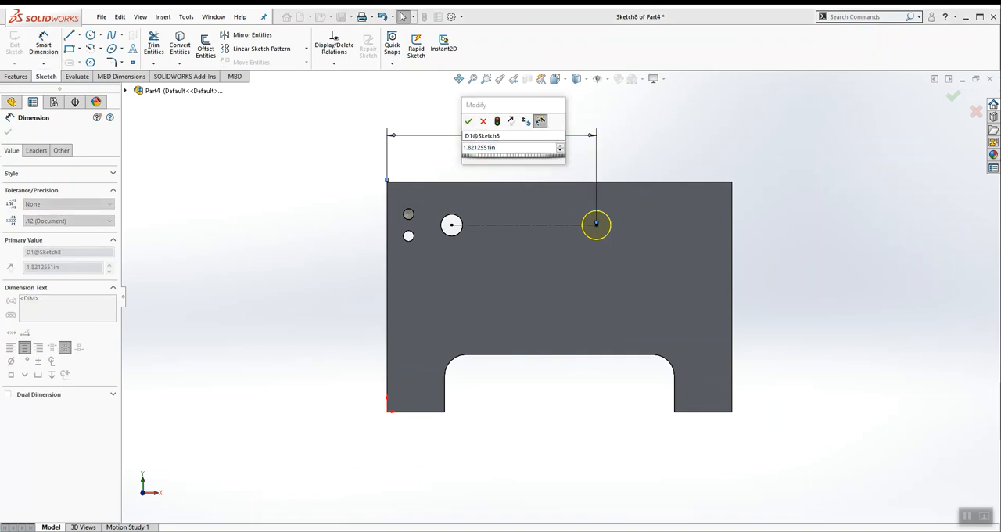
key(alt+Tab)
key(alt+Tab)
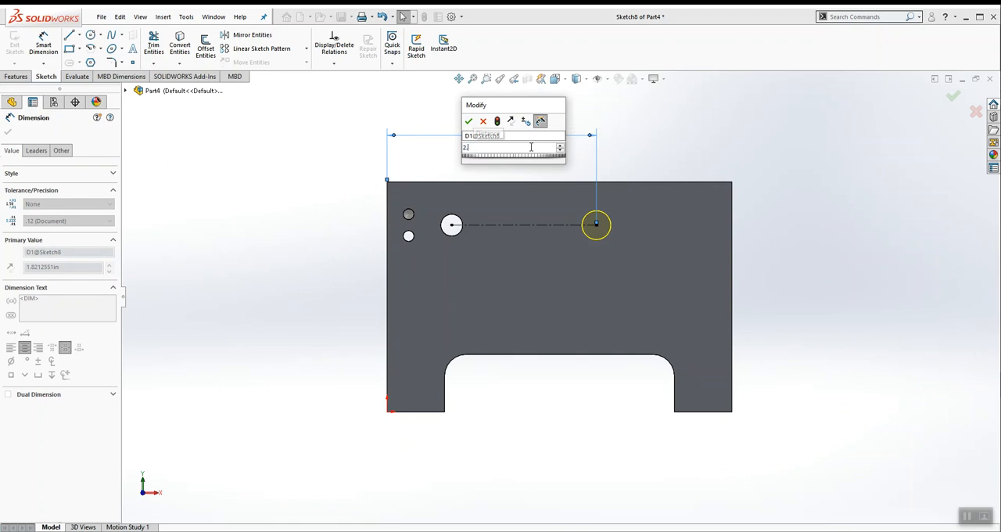
key(Return)
click(795, 218)
key(Escape)
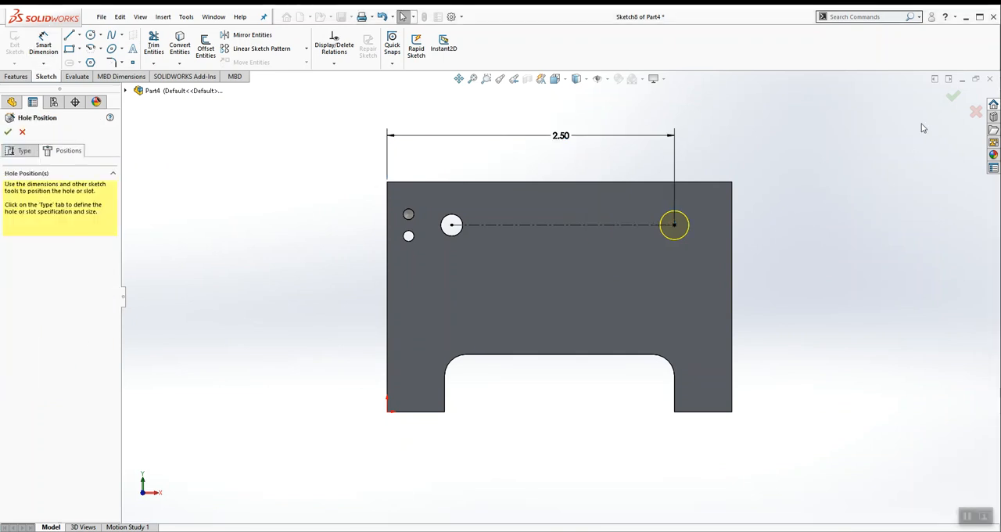
click(952, 96)
Step: Start a Hole Wizard straight tap on the plate's top face with the ANSI Inch standard and the Tapped hole type
middle_drag(616, 152, 639, 169)
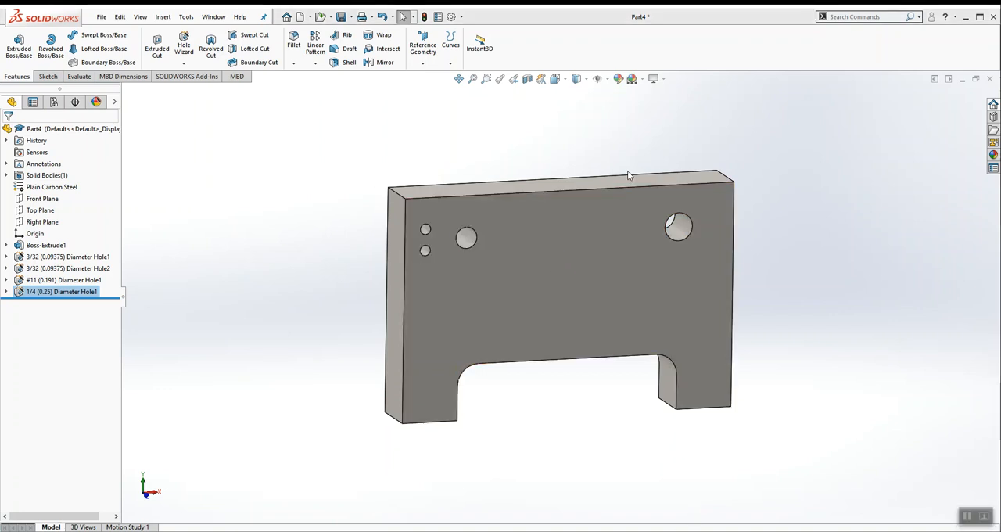
middle_drag(561, 150, 552, 174)
mouse_move(517, 329)
middle_down()
mouse_move(520, 181)
mouse_move(514, 339)
middle_up()
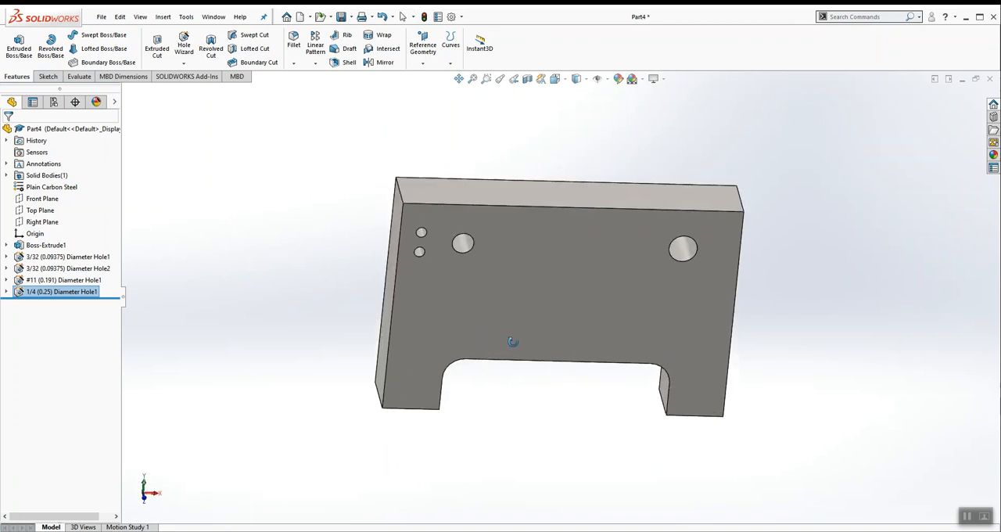
click(439, 197)
click(188, 45)
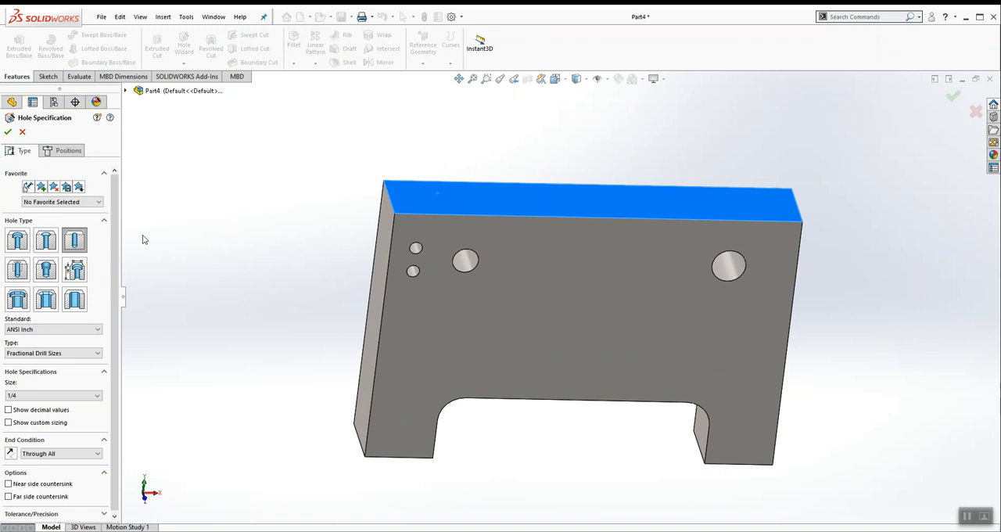
click(17, 270)
click(77, 353)
click(34, 378)
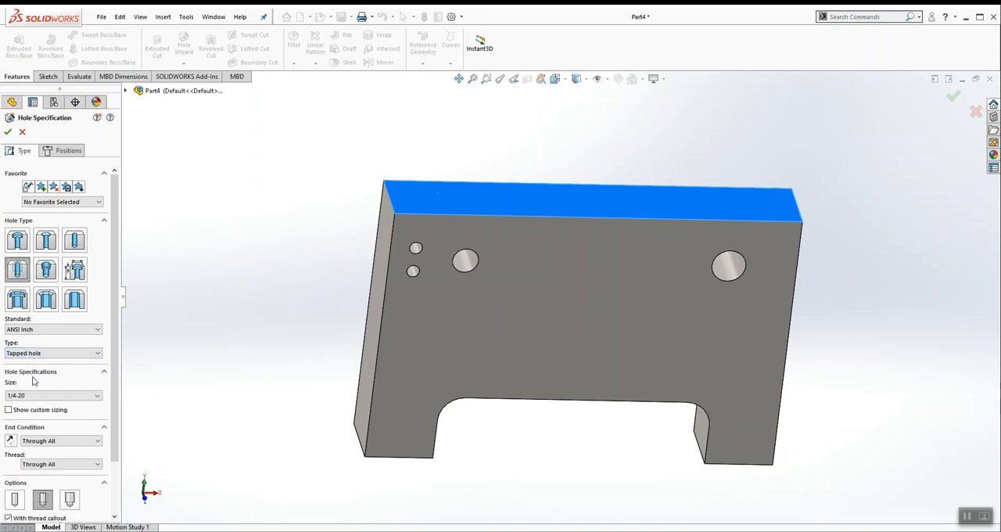
Step: Set the tapped hole's size to #10-32 with a Blind end condition and a cosmetic thread
scroll(100, 352, down, 2)
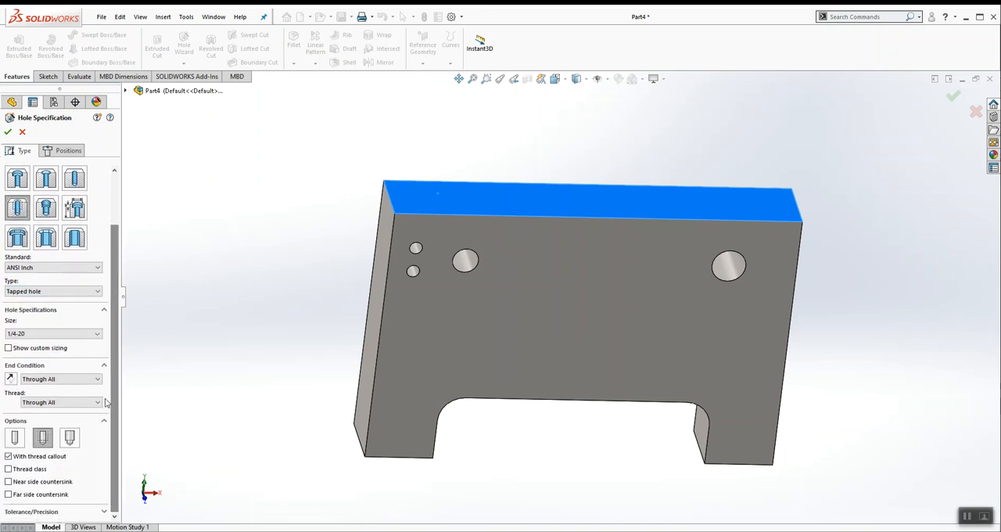
click(98, 335)
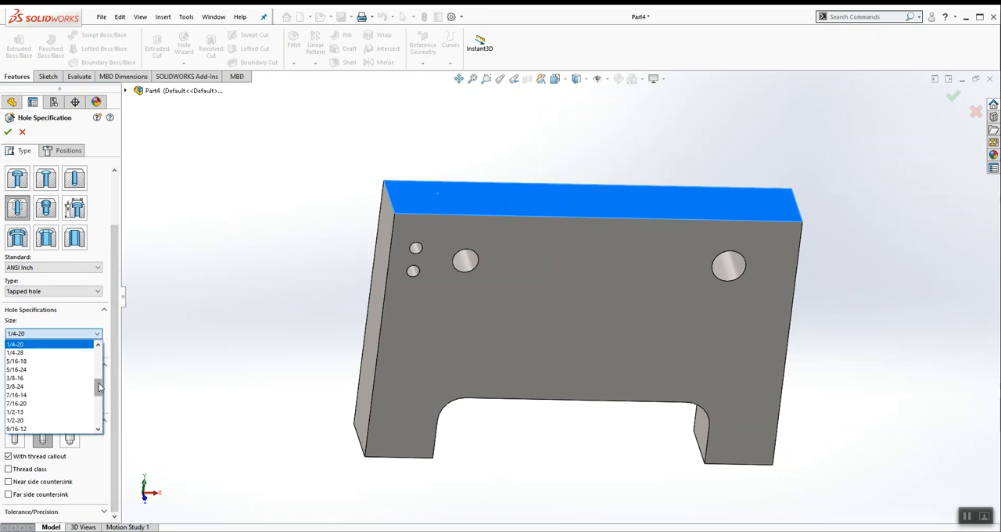
scroll(47, 399, up, 3)
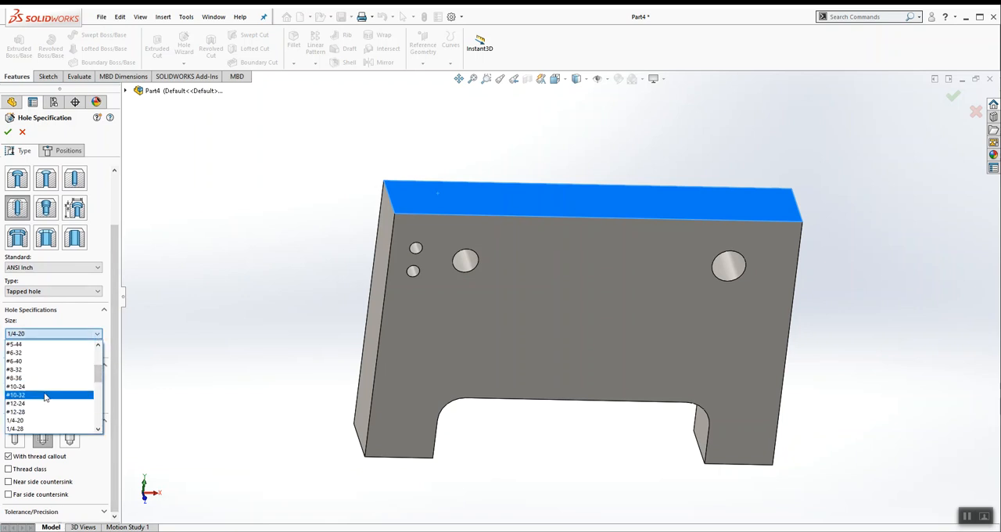
click(46, 395)
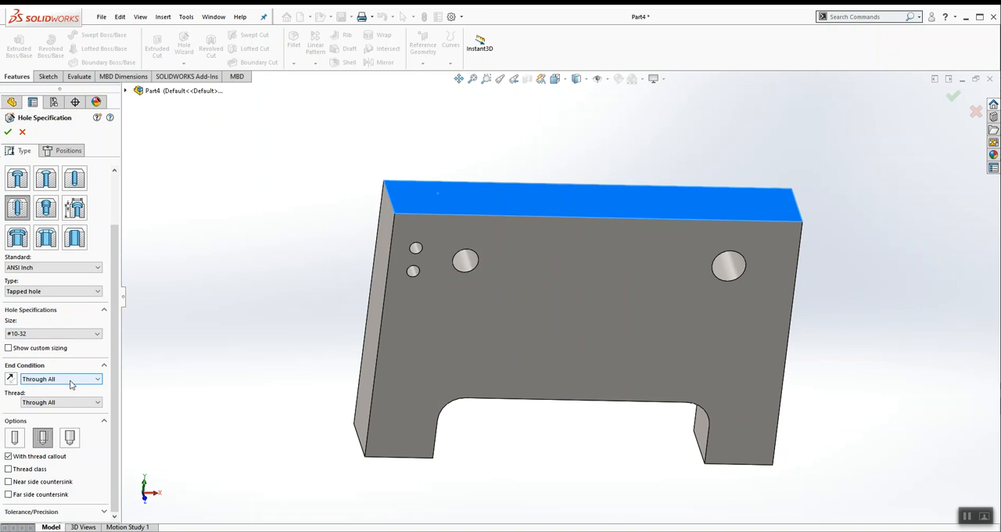
click(71, 380)
click(43, 389)
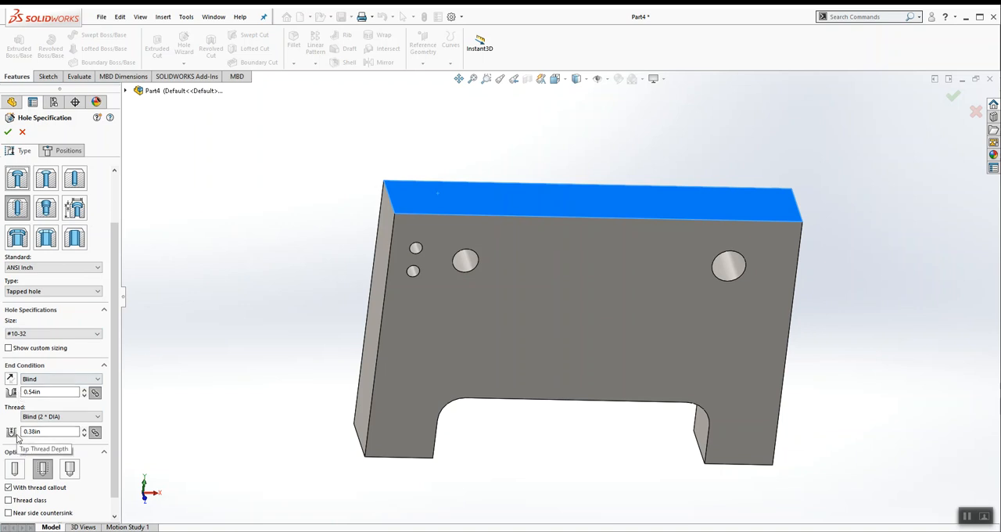
click(42, 469)
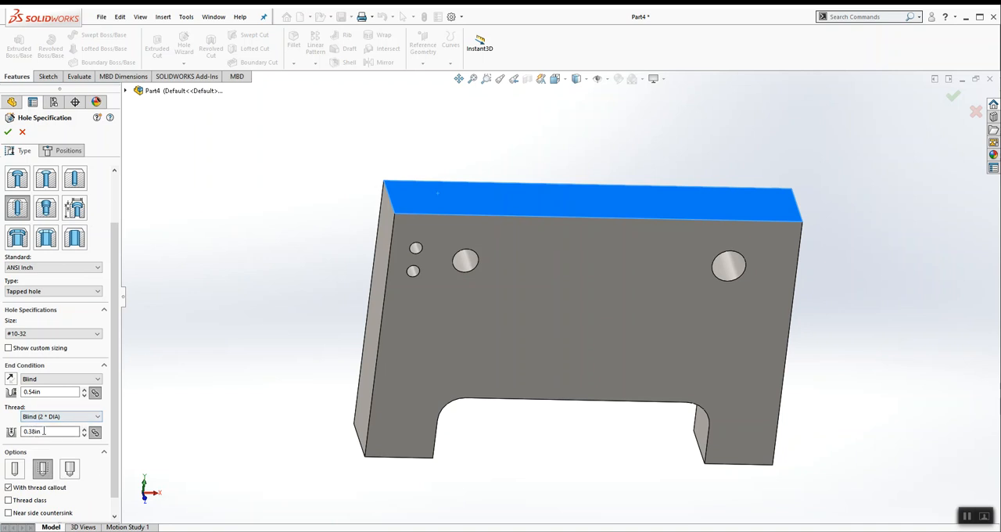
Step: Set the tap drill depth to 0.31 in and the thread depth to 0.25 in, checking the callout in the PDF drawing
double_click(48, 430)
key(Return)
double_click(49, 392)
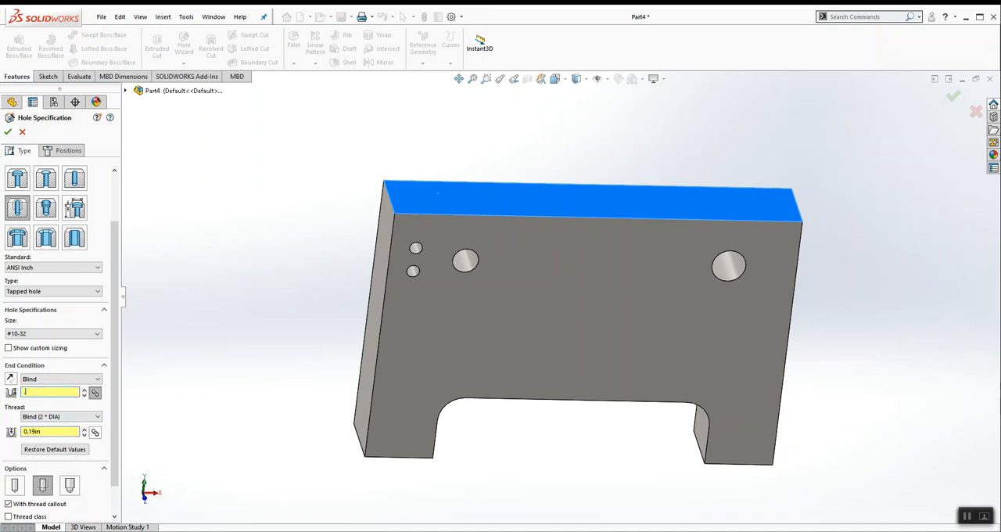
text(.25)
key(Return)
key(alt+Tab)
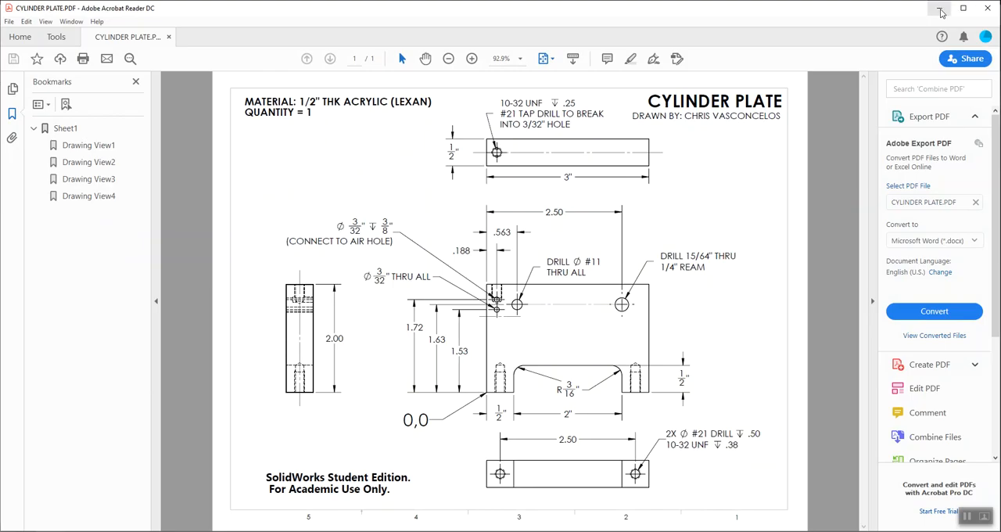
click(939, 8)
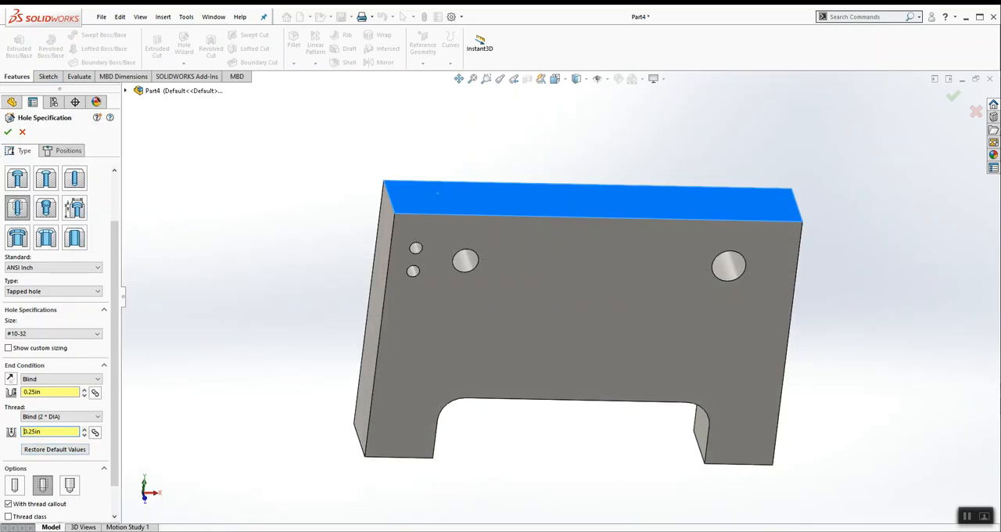
click(55, 391)
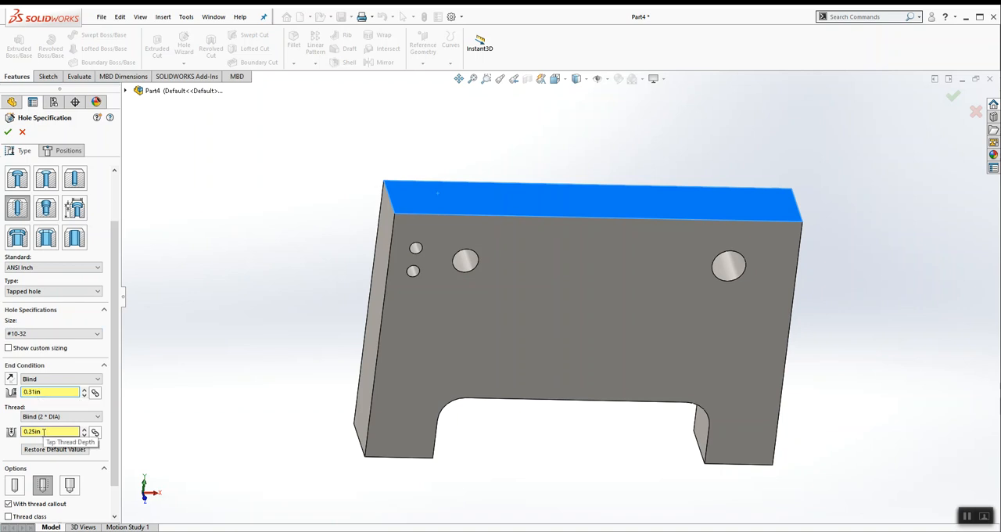
Step: Place the #10-32 tapped hole's center on the top face near the plate's left end and switch to the Top view
click(68, 150)
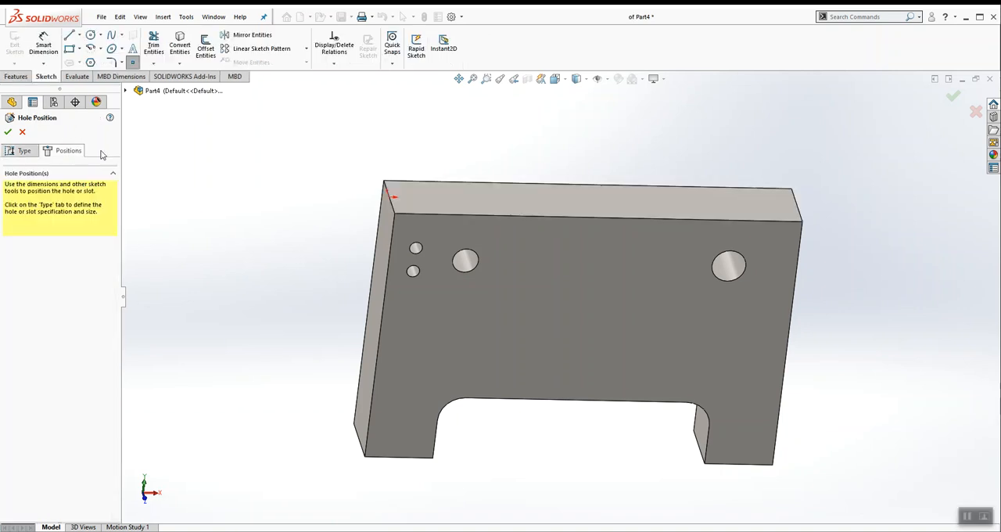
click(423, 197)
click(554, 79)
click(572, 111)
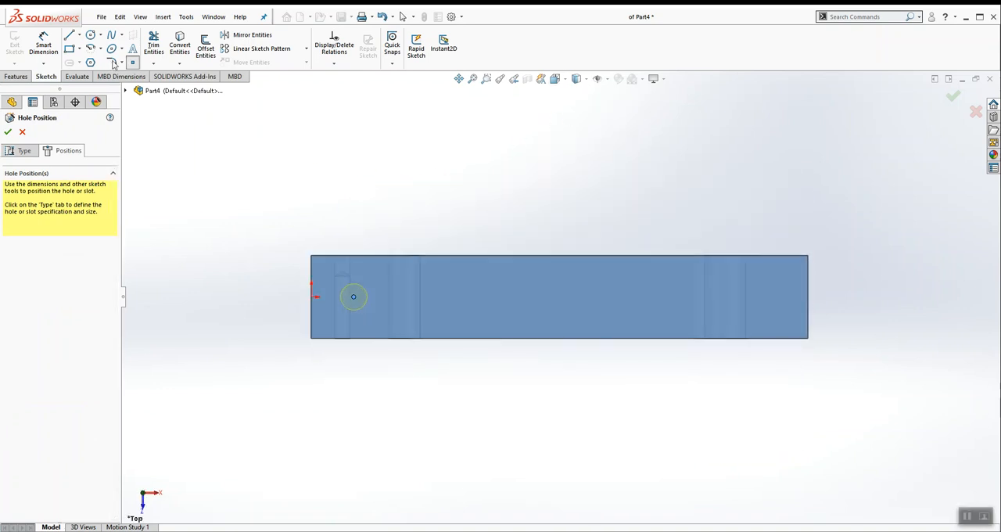
Step: Dimension the #10-32 tapped hole's center 3/16 in from the left edge of the plate's top face
click(43, 45)
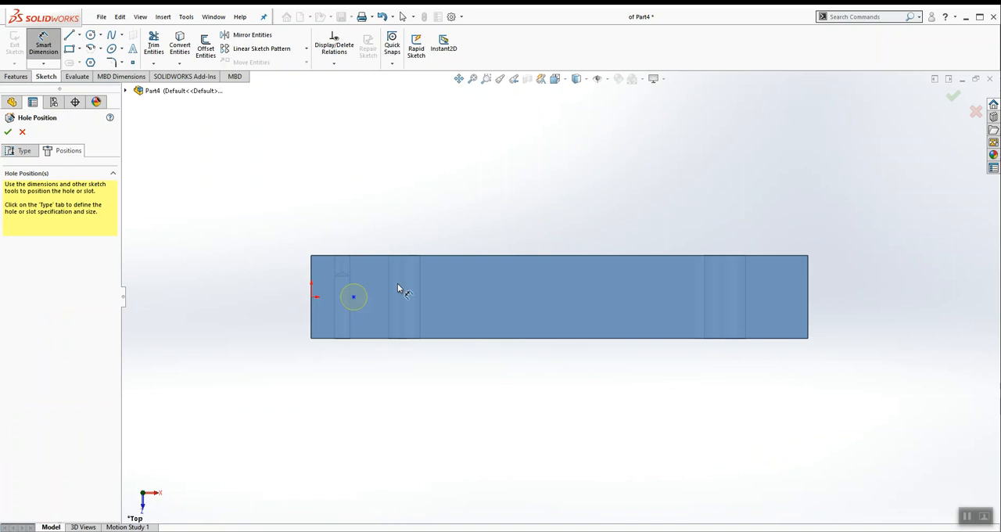
click(354, 298)
click(315, 311)
click(329, 215)
text(3/16)
key(Return)
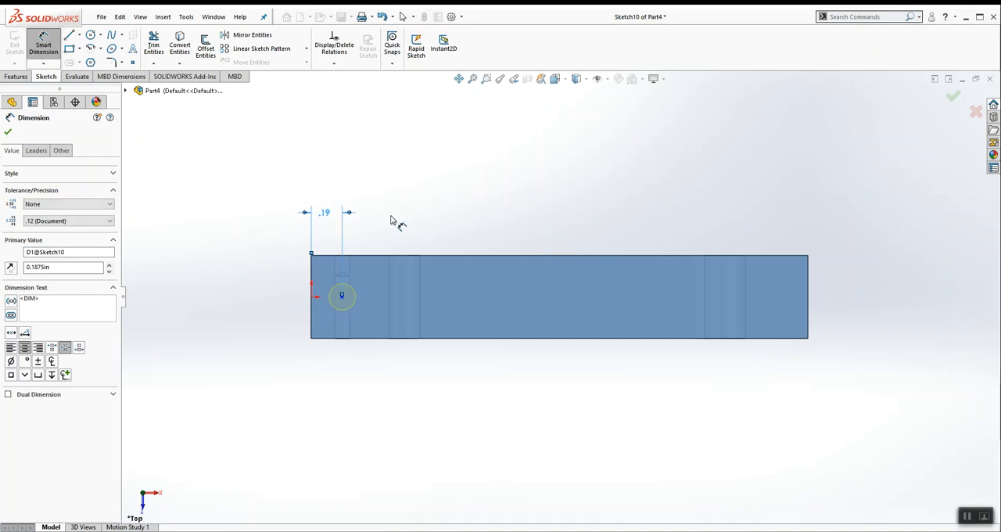
click(390, 219)
Step: Add a horizontal relation between the tapped hole's center and the origin, and finish the hole
click(344, 297)
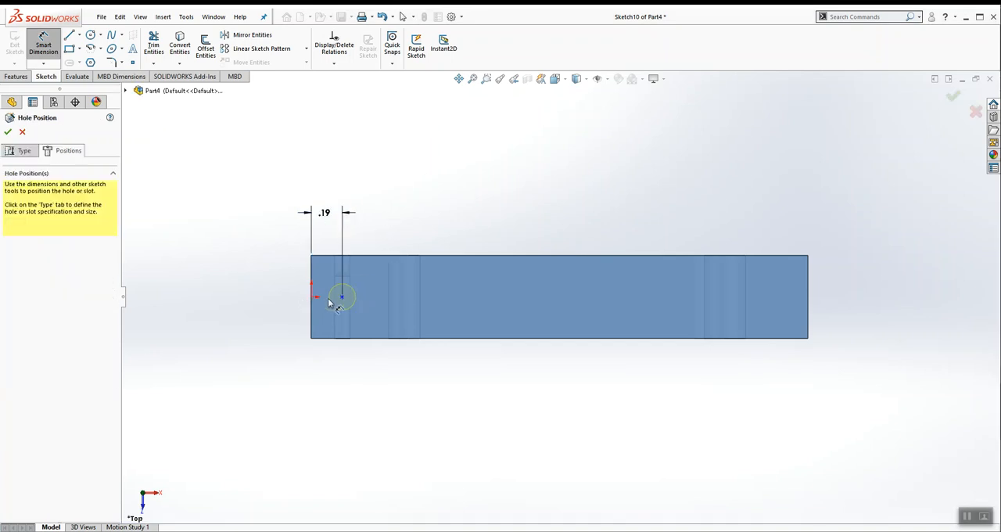
scroll(329, 303, down, 4)
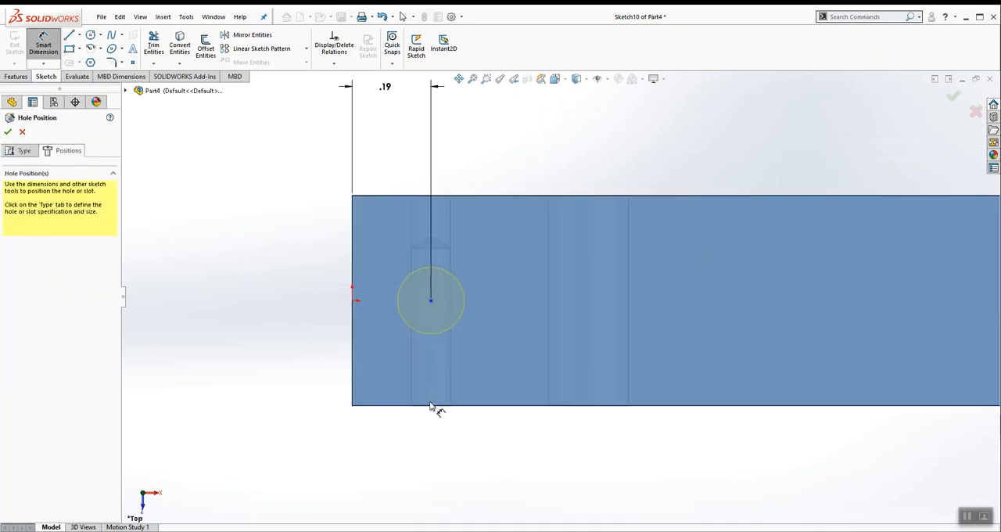
click(334, 62)
click(347, 89)
click(430, 300)
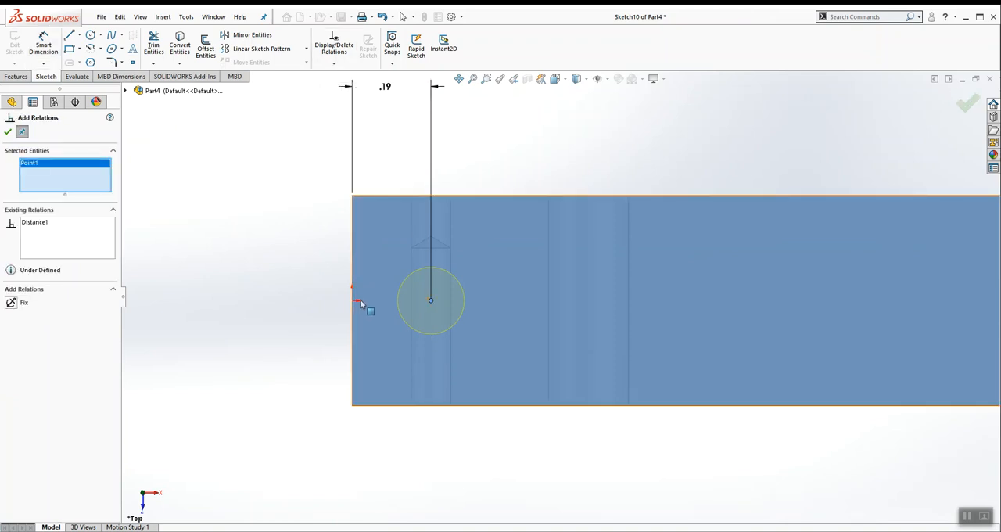
click(353, 300)
click(11, 303)
click(8, 131)
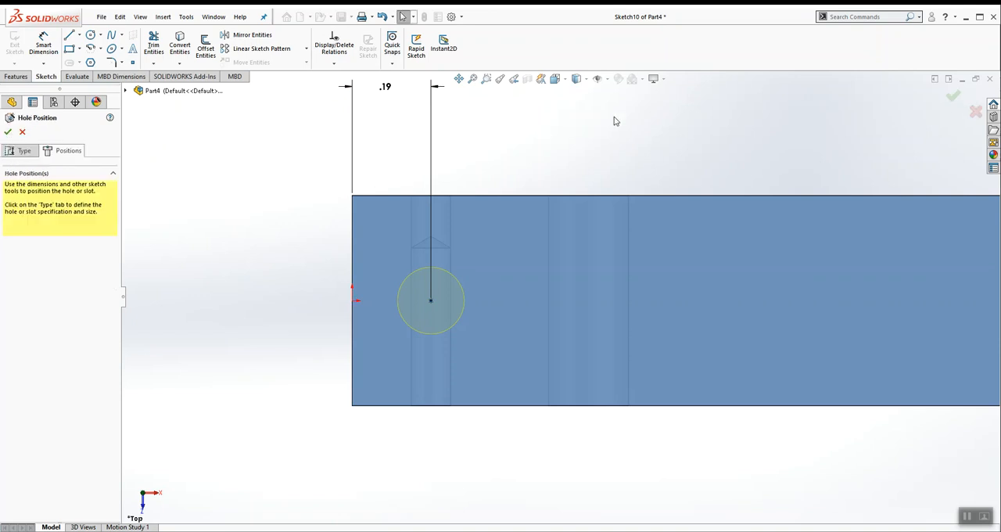
click(951, 97)
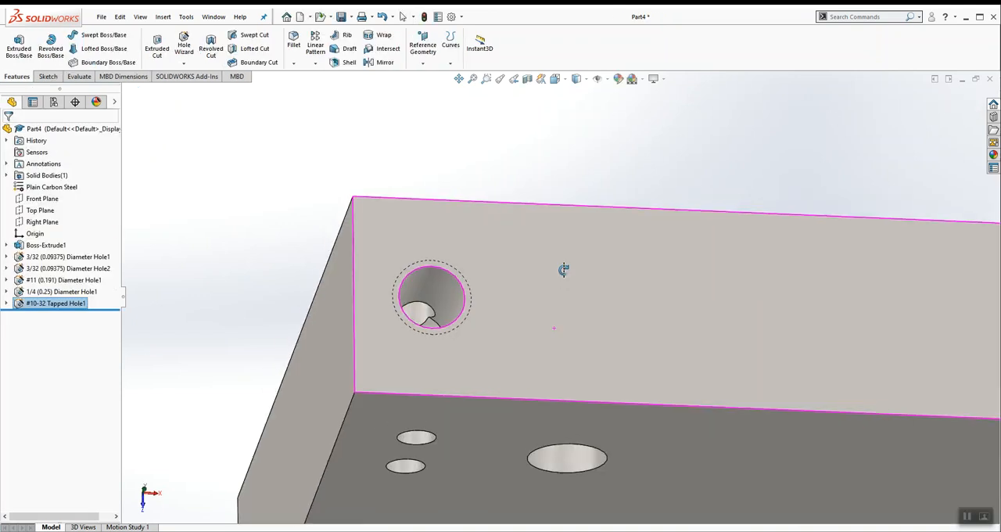
Step: Start a Hole Wizard hole on the bottom face of the plate's left leg
middle_drag(542, 263, 509, 386)
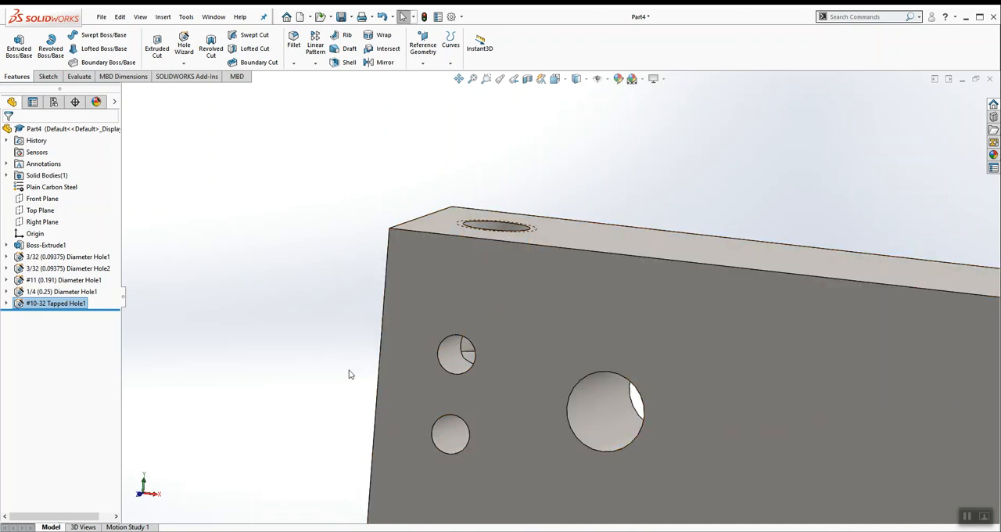
scroll(576, 318, up, 6)
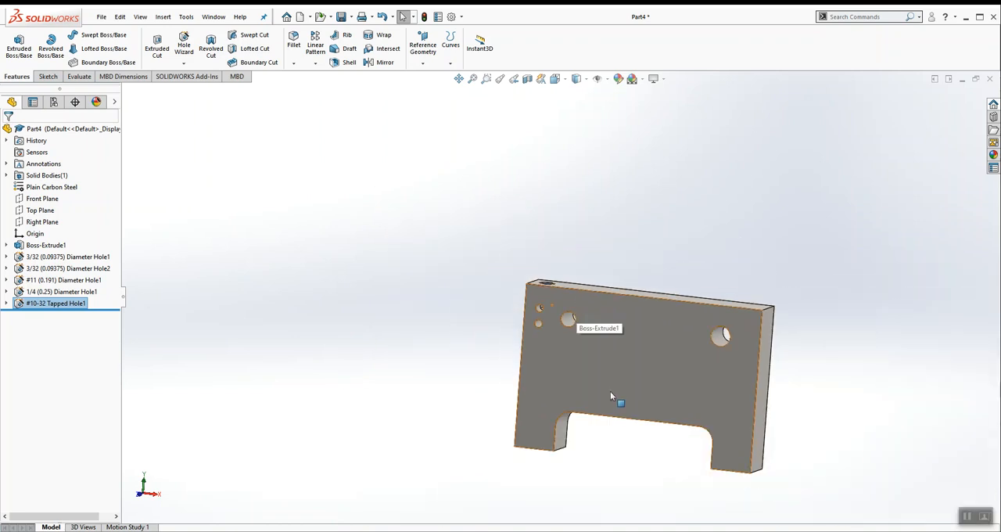
middle_drag(610, 390, 624, 246)
scroll(778, 457, down, 3)
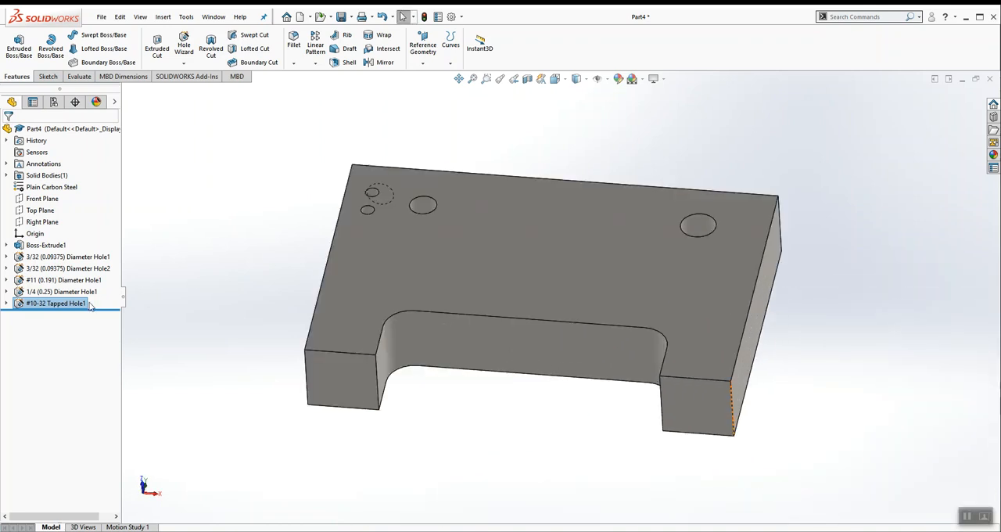
click(361, 383)
click(713, 401)
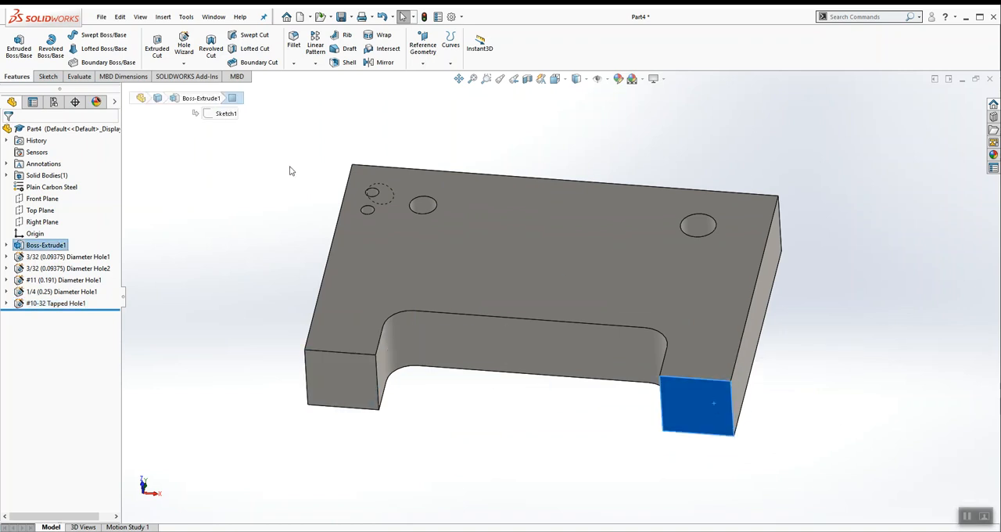
click(264, 148)
click(353, 379)
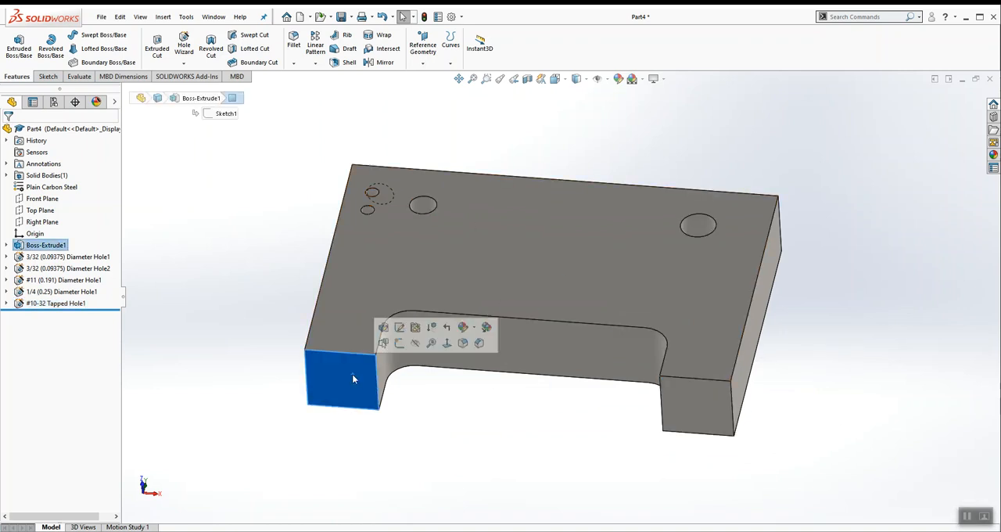
click(183, 43)
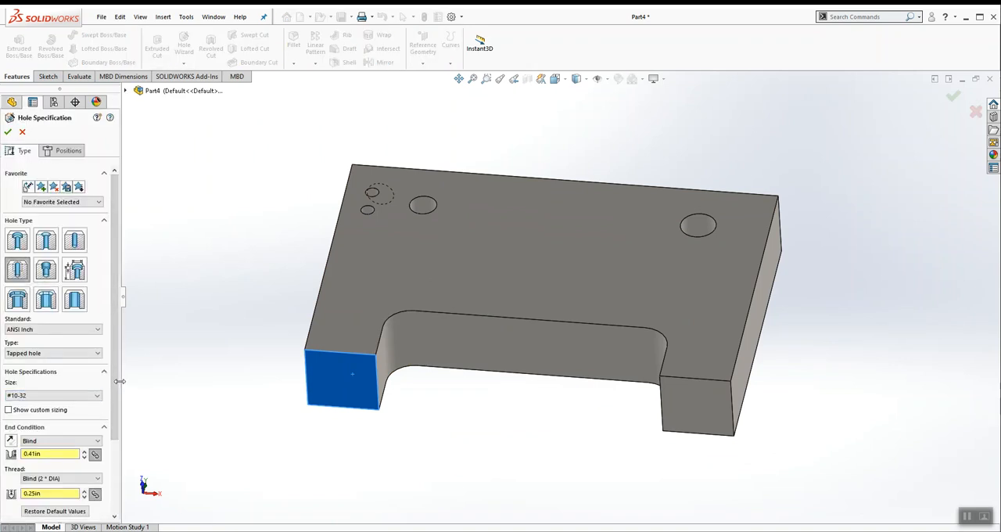
Step: Check the leg hole callout in the PDF drawing and set the thread depth to 3/8 in and the tap drill depth to 0.50 in
scroll(115, 442, down, 3)
scroll(115, 442, down, 1)
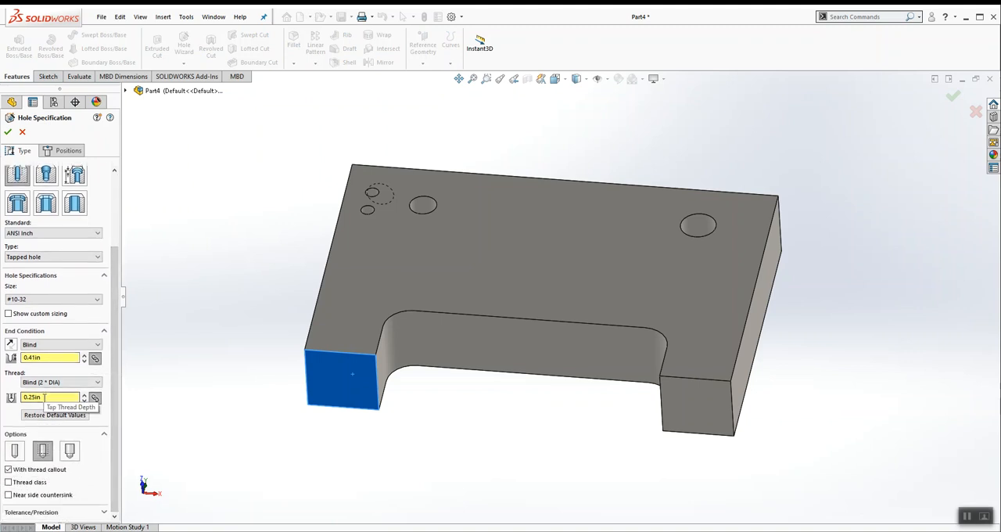
click(437, 530)
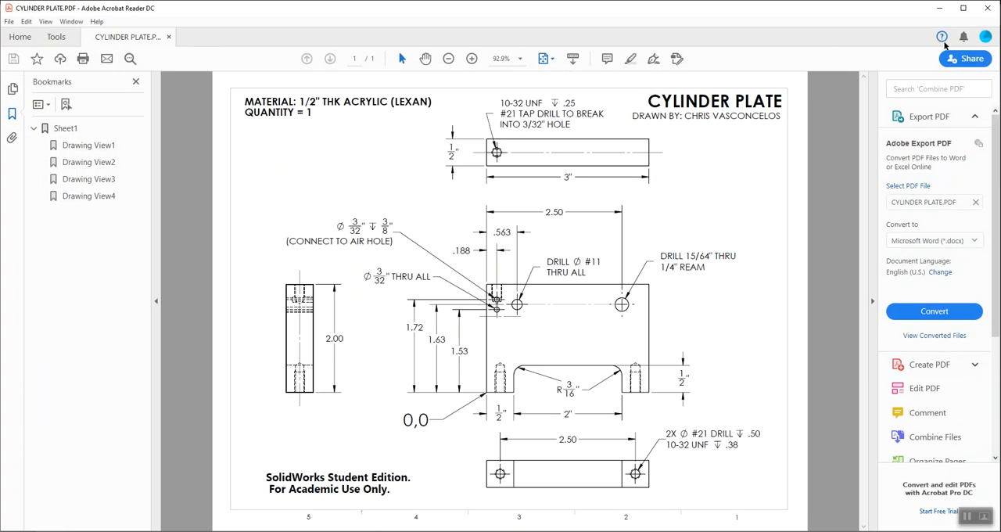
click(940, 9)
double_click(65, 400)
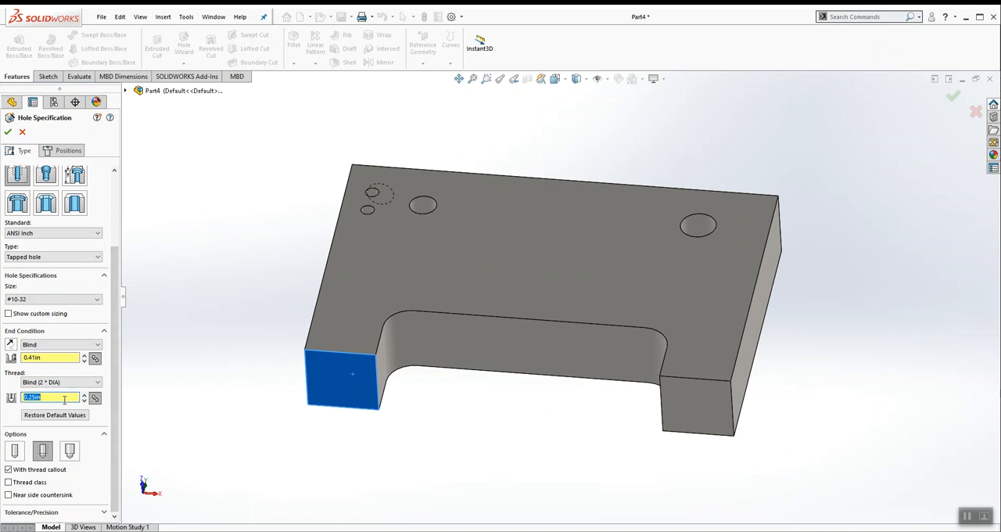
text(3/8)
key(Return)
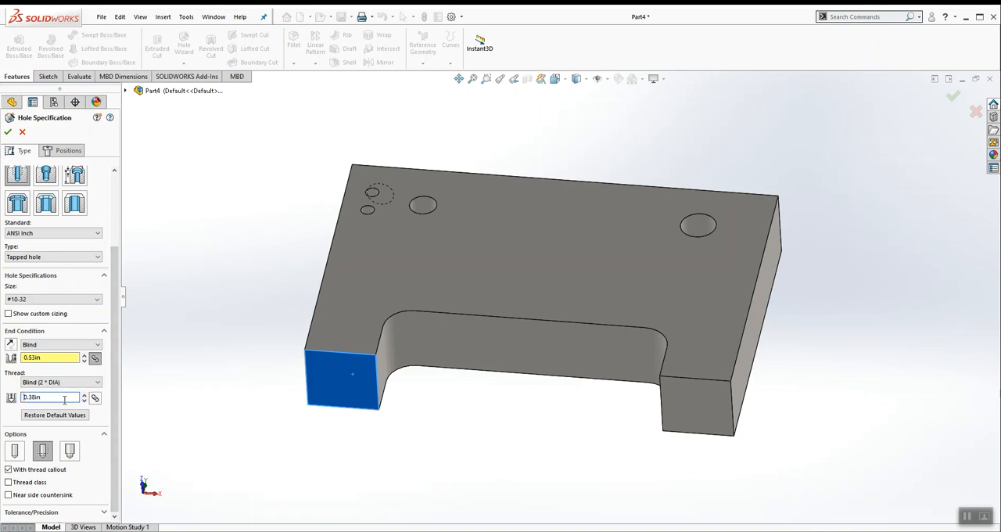
double_click(47, 357)
key(Return)
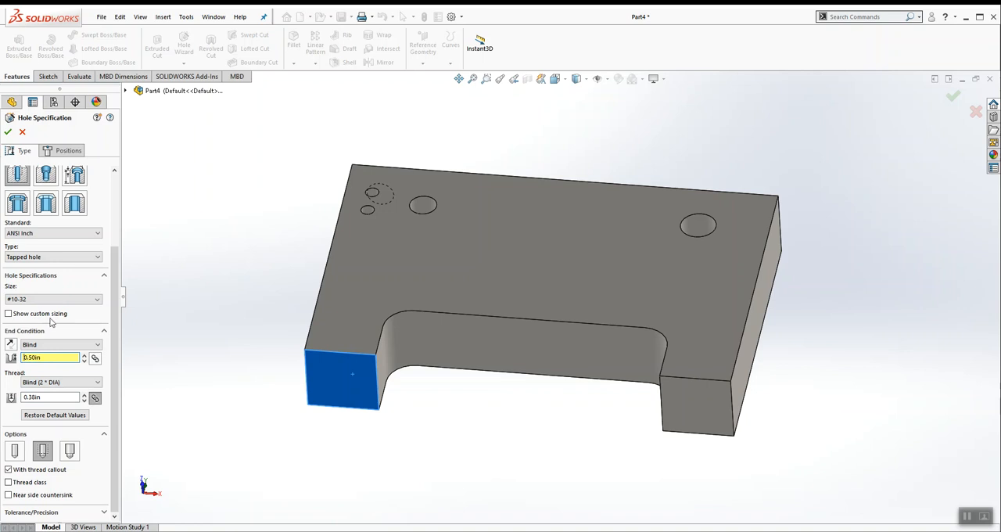
Step: Place #10-32 tapped hole centers on the bottom faces of both legs and view the sketch face straight on
click(66, 153)
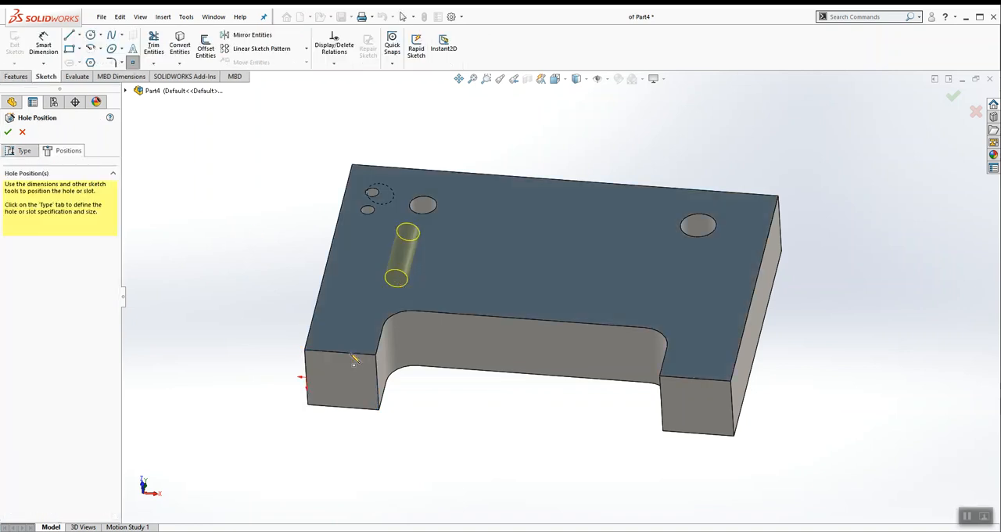
click(696, 405)
click(555, 79)
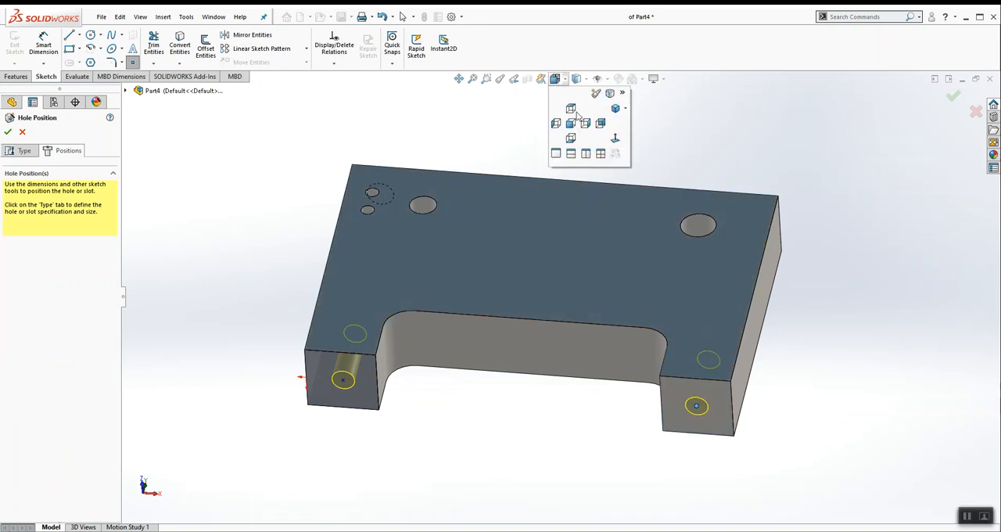
click(616, 141)
Step: Add a horizontal relation between the two leg hole centers and the origin
click(334, 63)
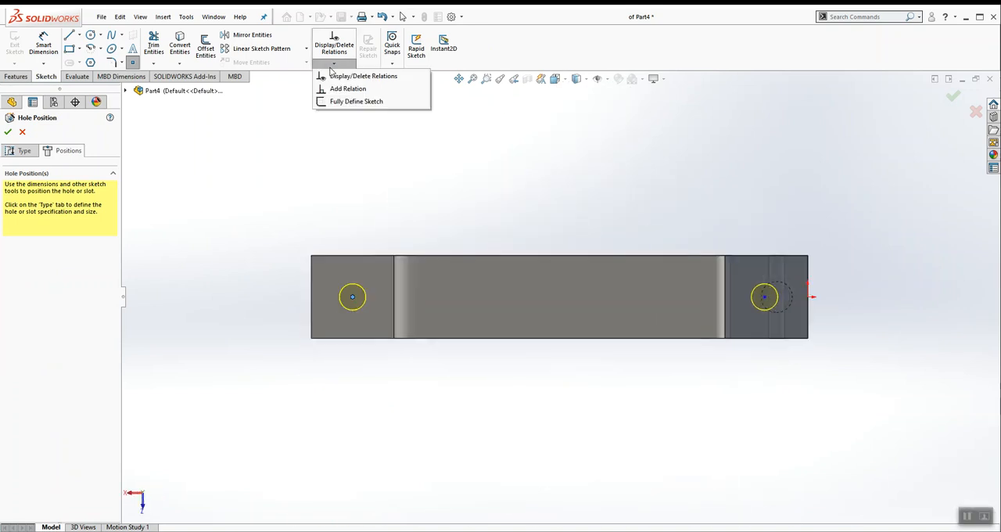
click(344, 89)
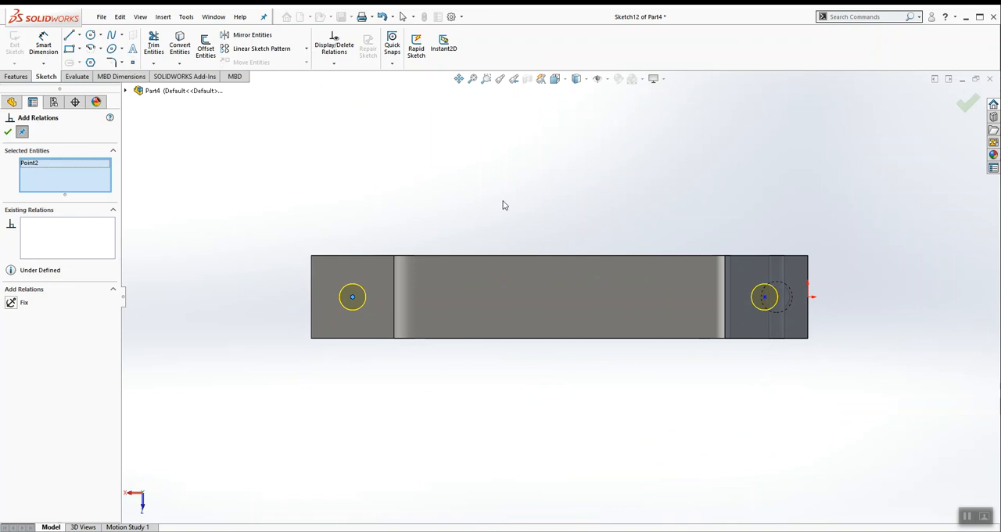
click(764, 296)
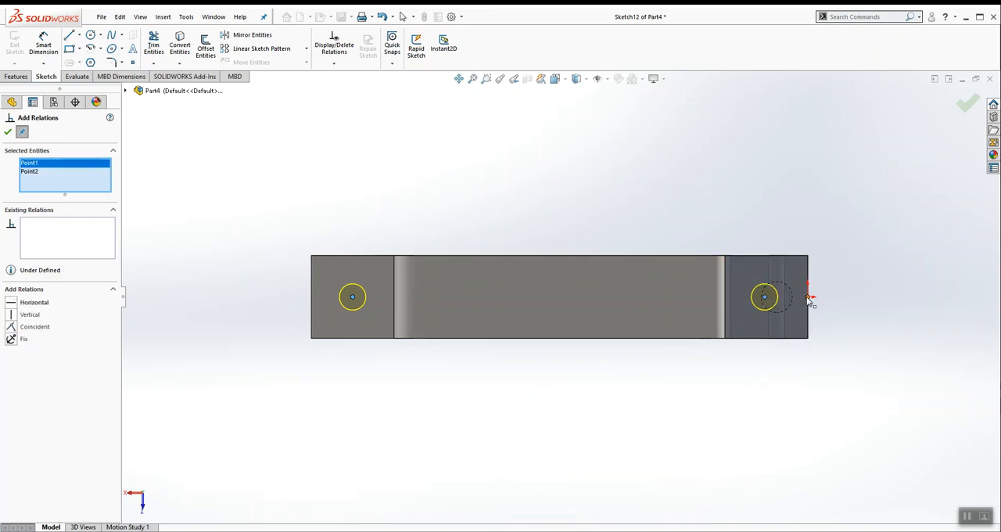
click(809, 296)
click(11, 300)
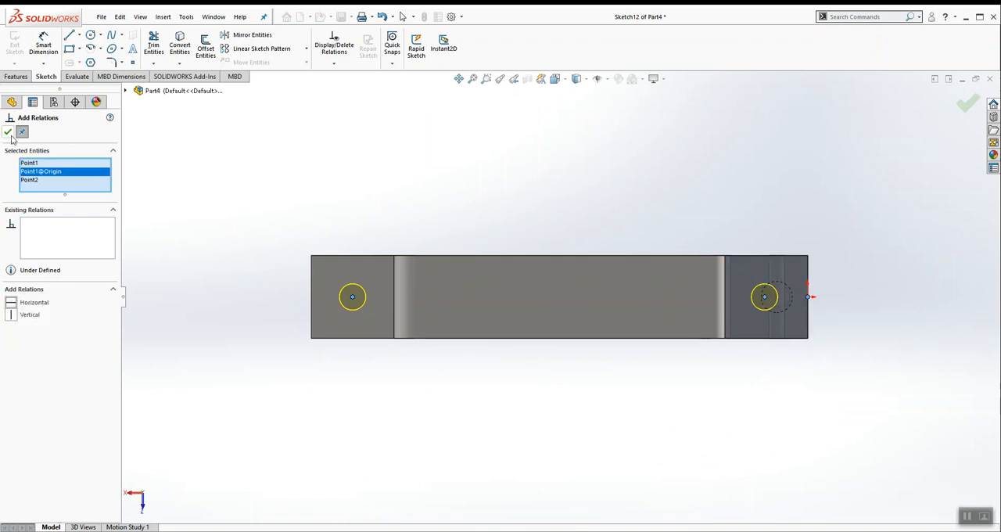
click(8, 131)
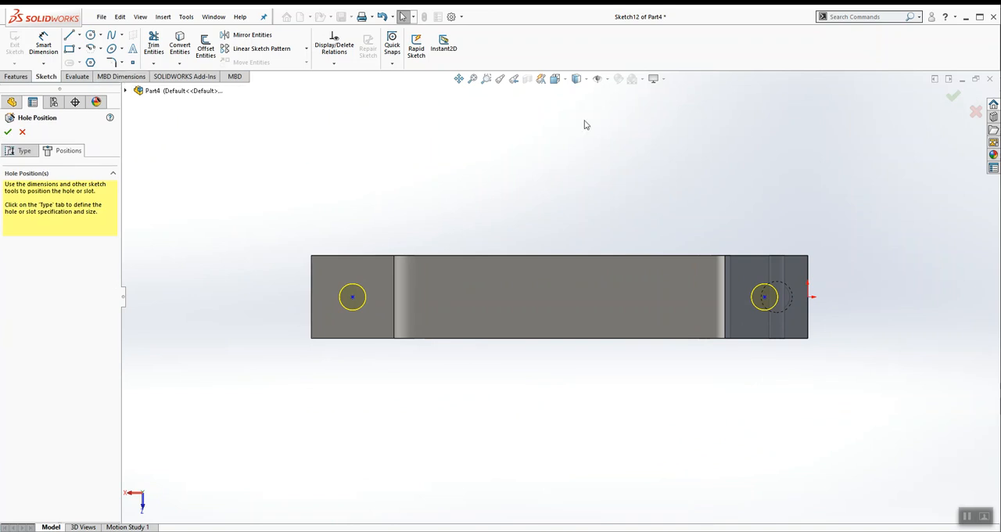
Step: Dimension the left leg hole's center .25 in from the plate's left edge
click(555, 79)
click(574, 109)
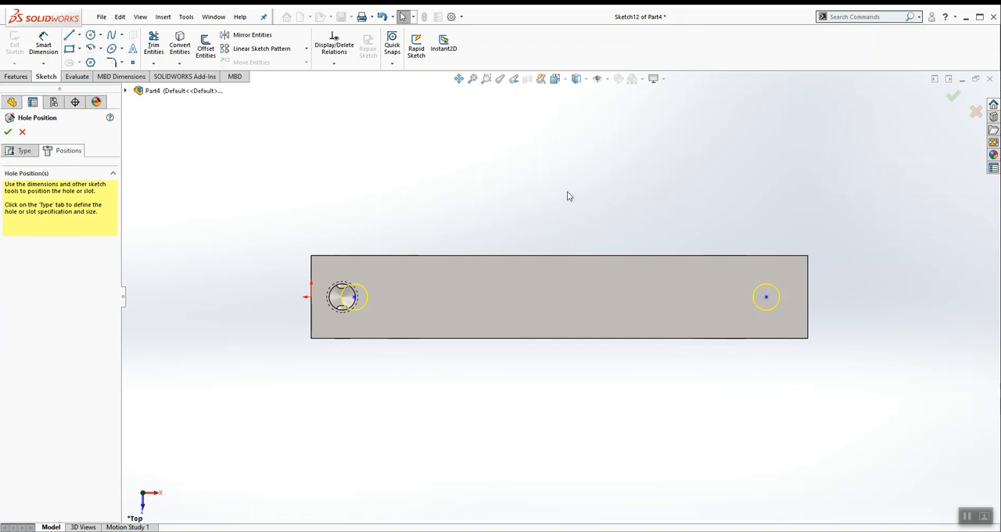
middle_drag(600, 192, 550, 156)
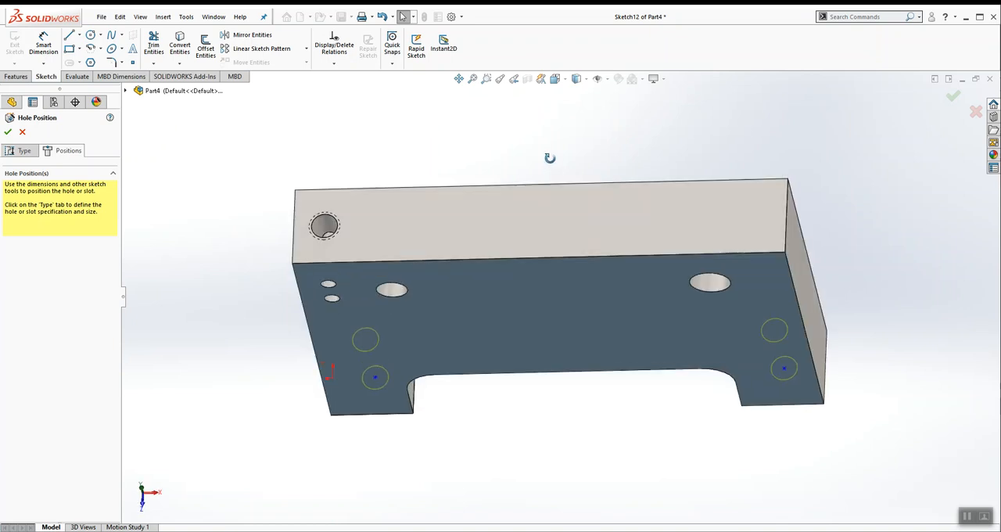
click(555, 79)
click(570, 109)
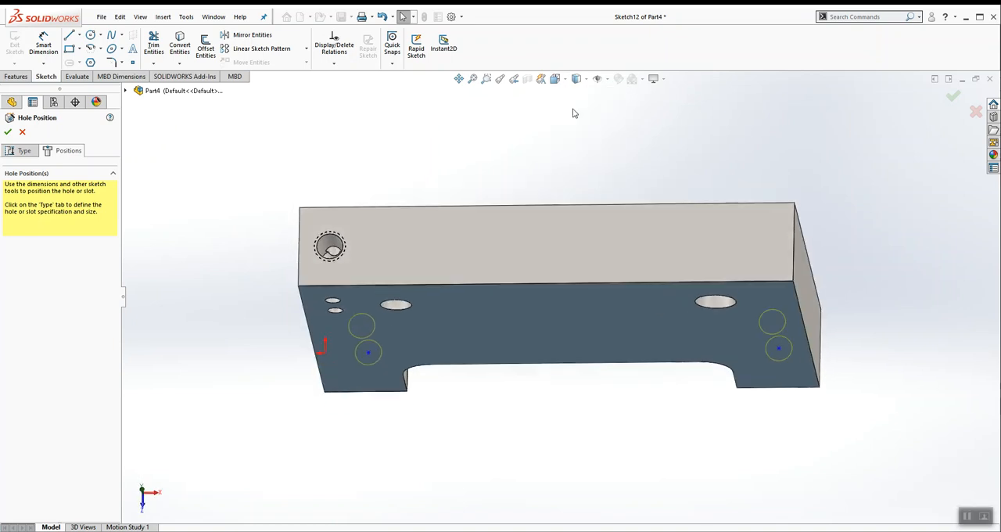
middle_drag(613, 352, 570, 292)
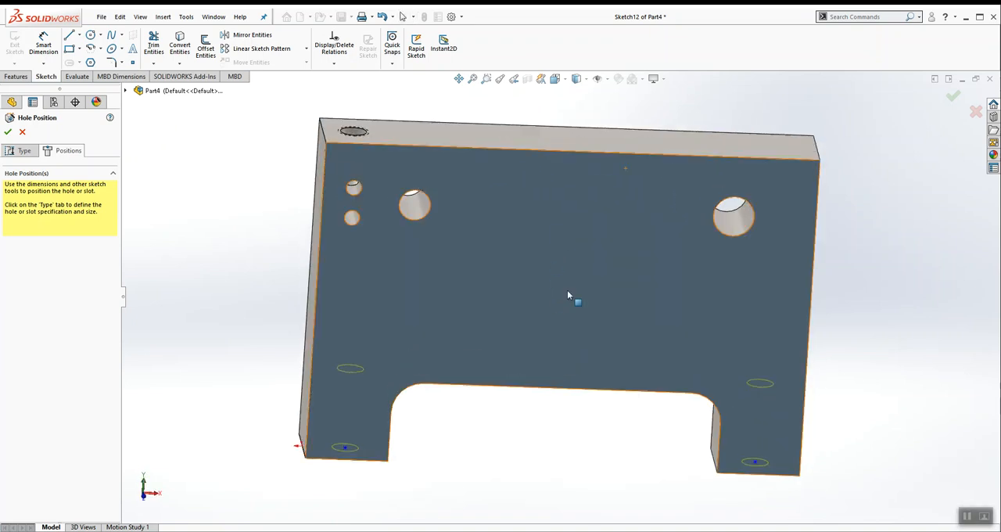
click(555, 79)
click(571, 109)
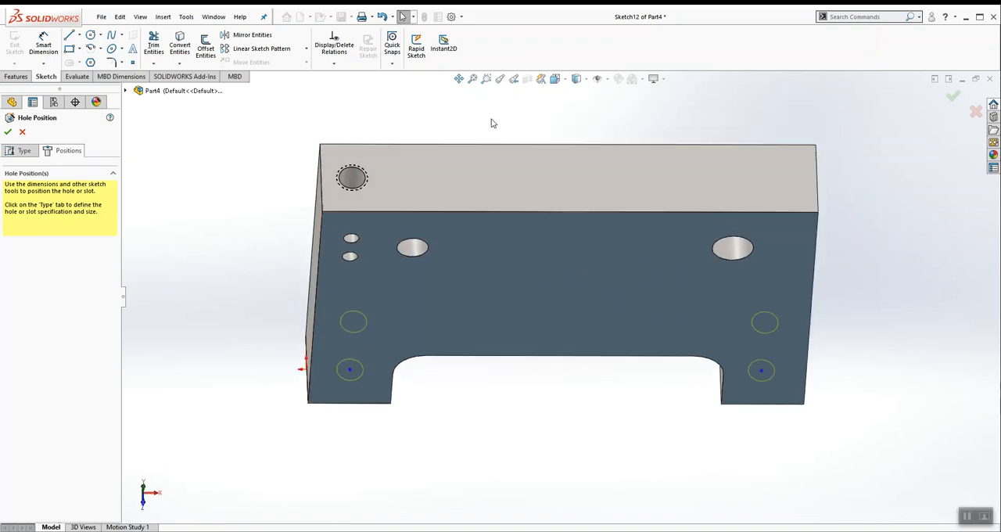
click(44, 46)
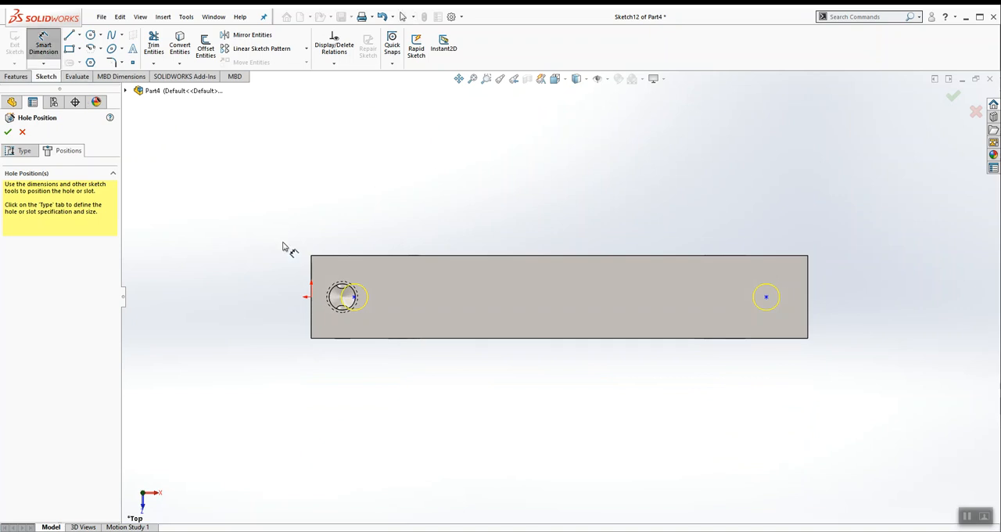
click(312, 272)
click(356, 297)
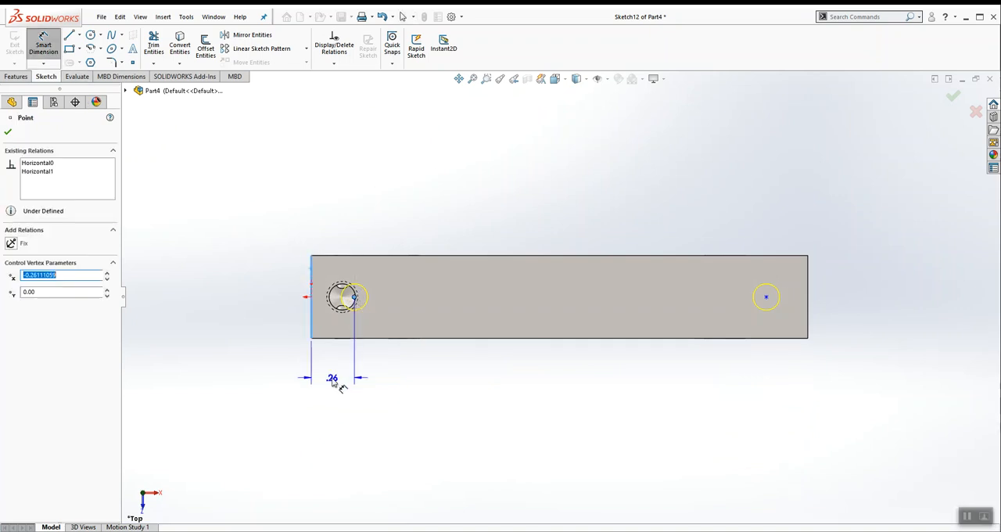
click(333, 377)
text(.25)
key(Return)
click(397, 239)
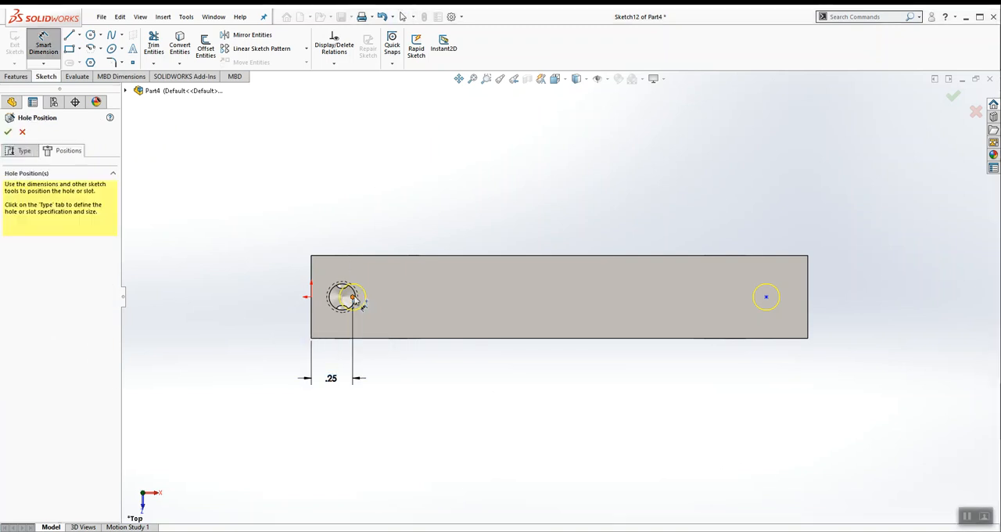
Step: Dimension the spacing between the two leg hole centers as 2.5 in
click(353, 297)
click(766, 297)
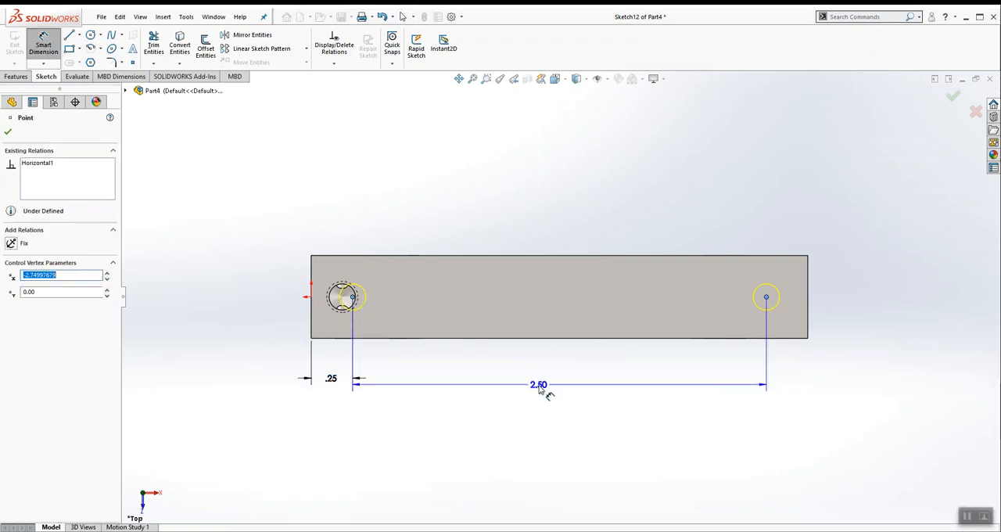
click(537, 385)
text(2.5)
key(Return)
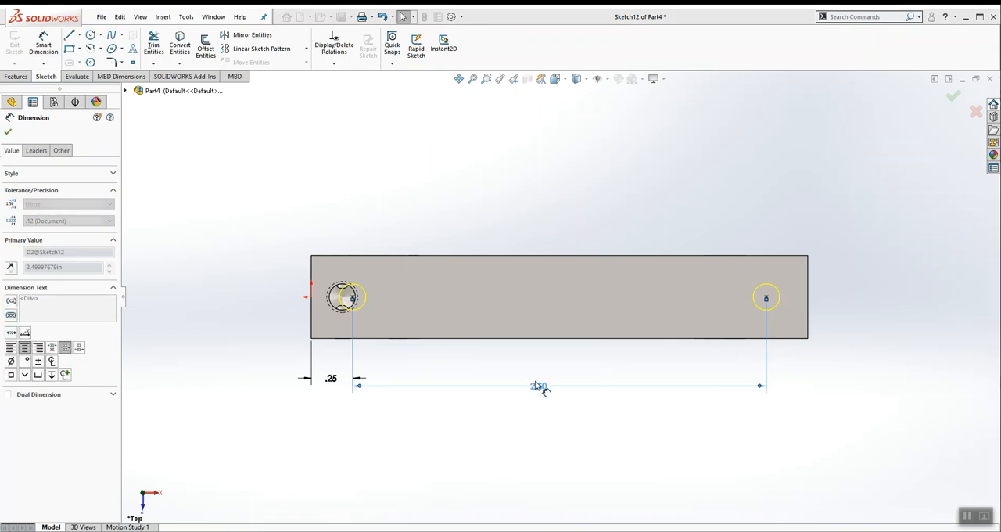
Step: Check the leg hole positions against the CYLINDER PLATE PDF drawing and finish the two #10-32 tapped holes in the legs
click(537, 210)
middle_drag(537, 209, 498, 326)
key(alt+Tab)
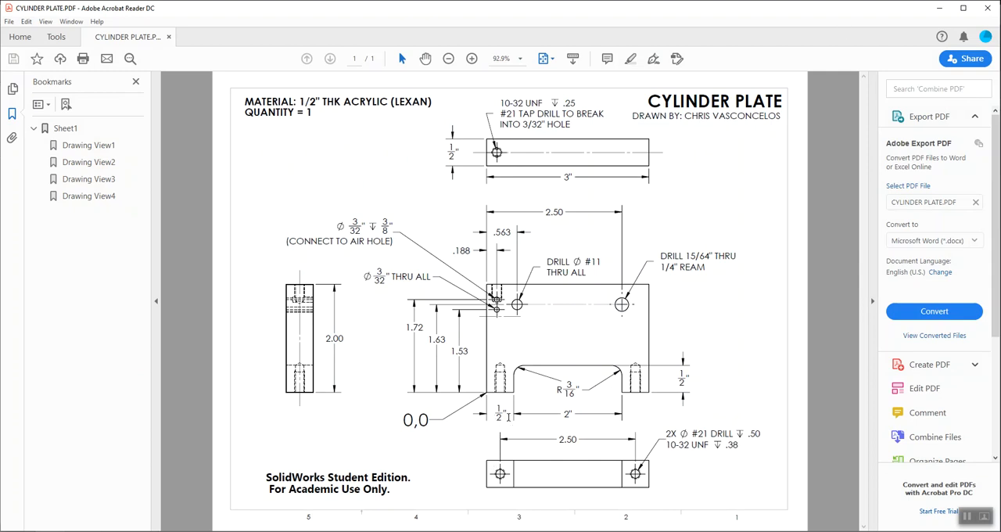
click(939, 8)
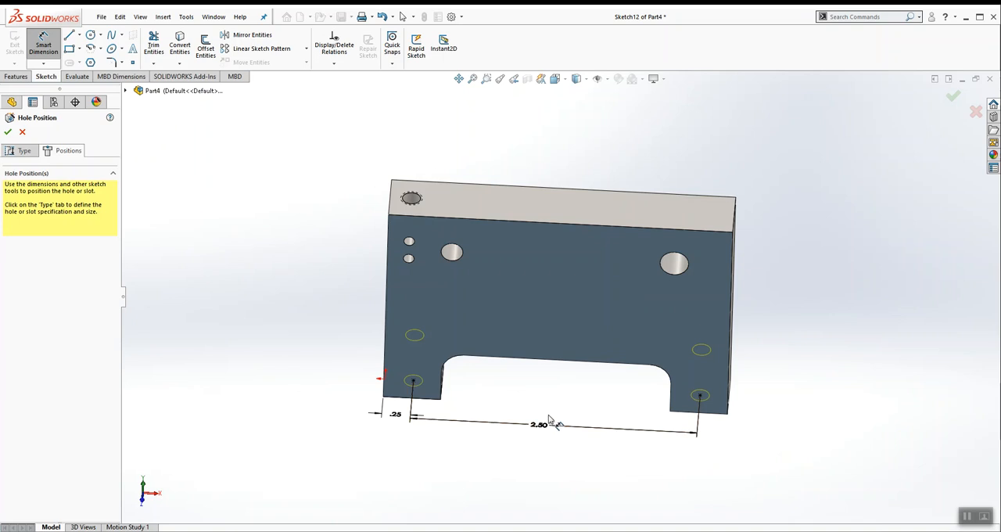
middle_drag(555, 416, 554, 308)
middle_drag(539, 393, 469, 447)
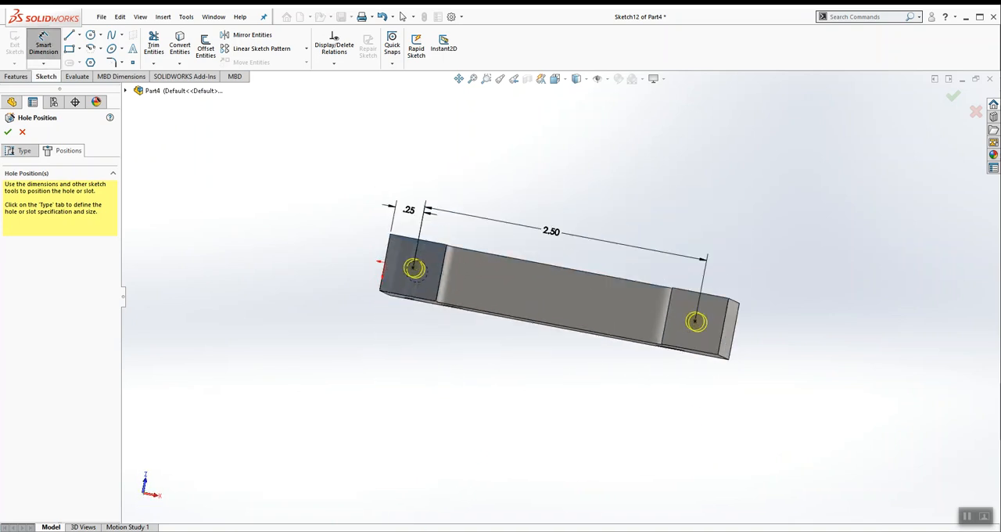
key(alt+Tab)
key(alt+Tab)
middle_drag(602, 211, 597, 445)
scroll(596, 445, up, 1)
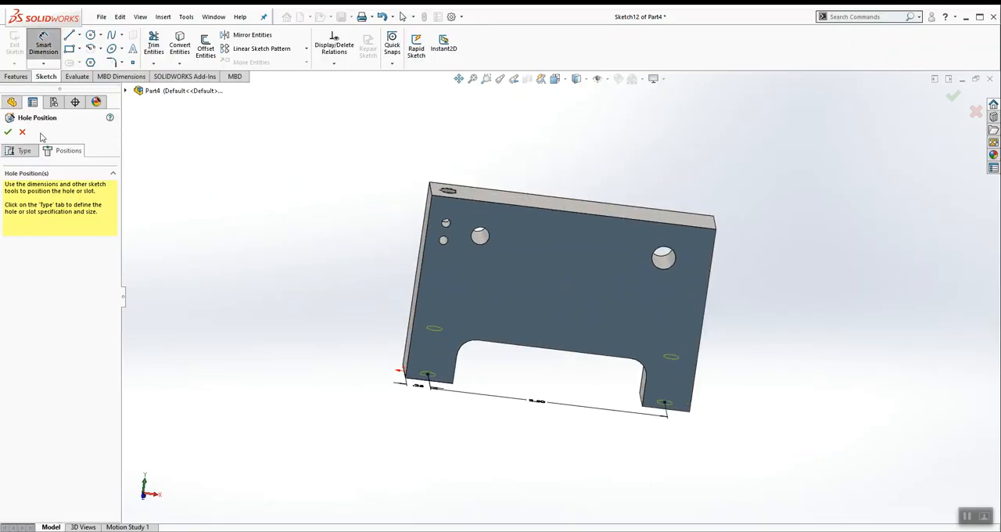
click(8, 131)
Step: Section the part along the Front Plane to inspect the tapped hole depths, and return to the full part view
middle_drag(296, 164, 344, 180)
scroll(701, 301, down, 2)
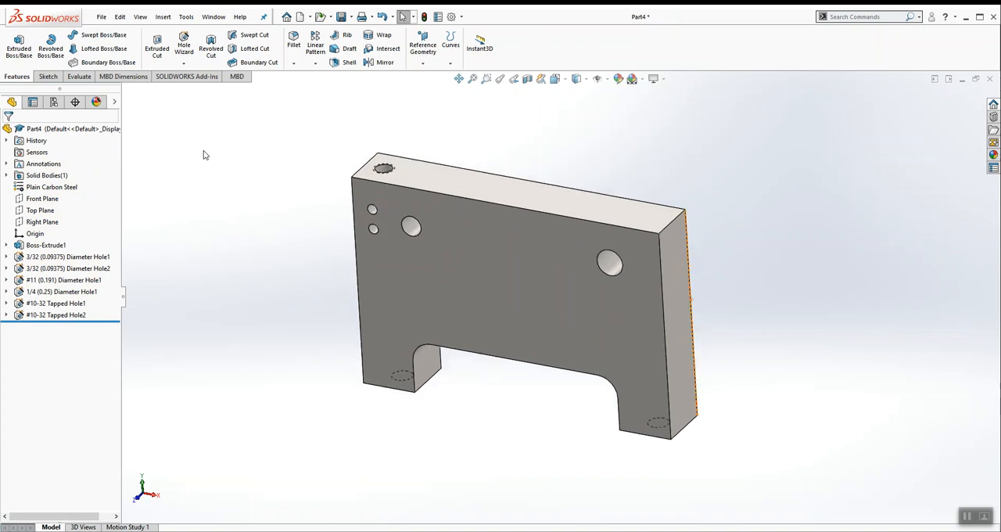
click(42, 199)
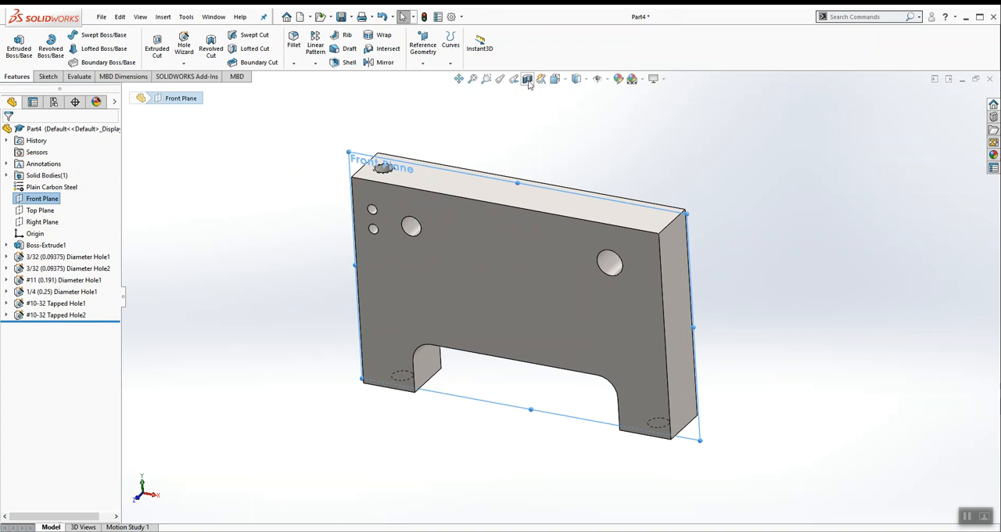
click(527, 81)
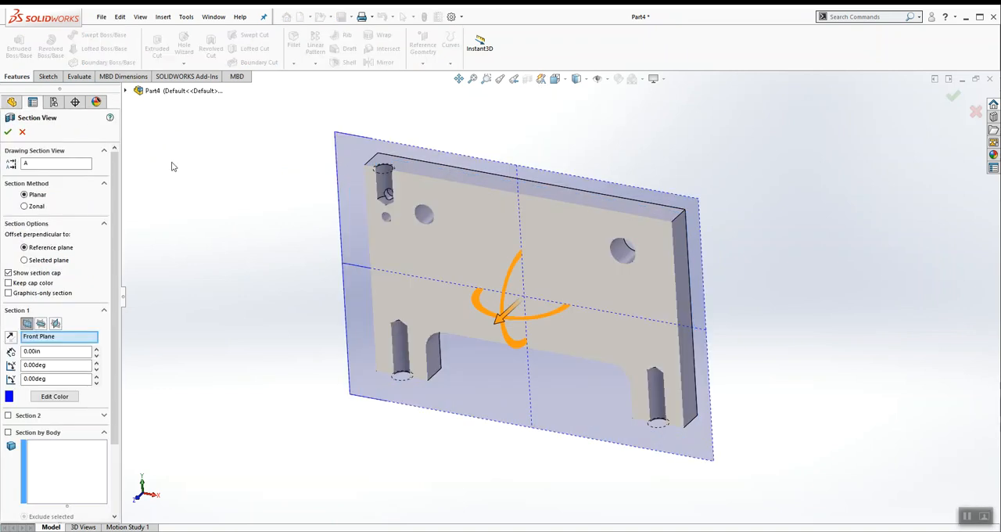
click(17, 146)
middle_drag(277, 304, 335, 259)
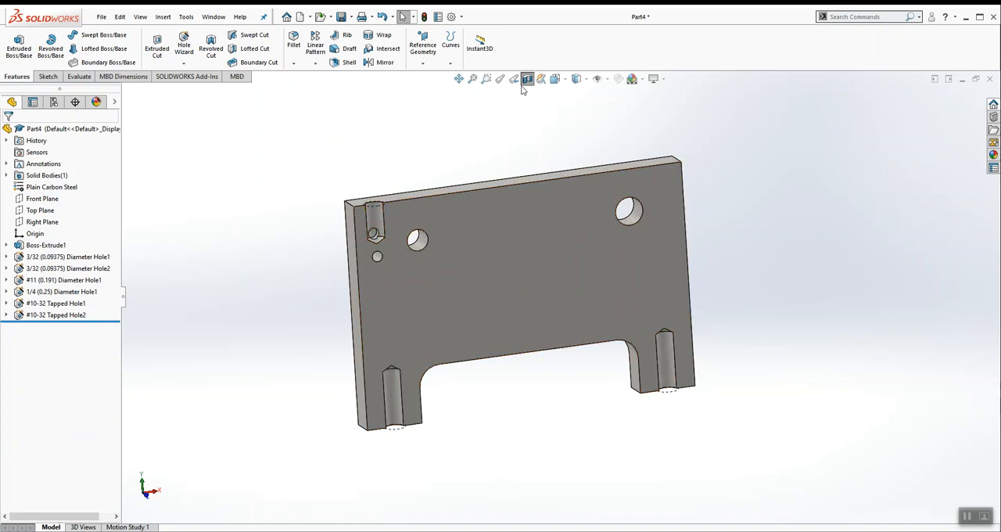
middle_drag(527, 156, 467, 213)
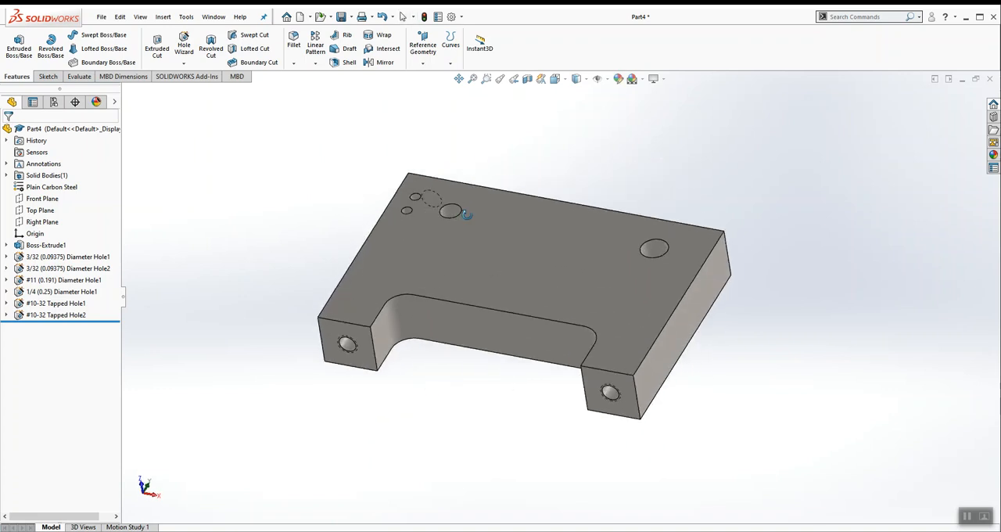
Step: Enable shaded cosmetic threads in the document's Detailing properties
scroll(397, 352, down, 4)
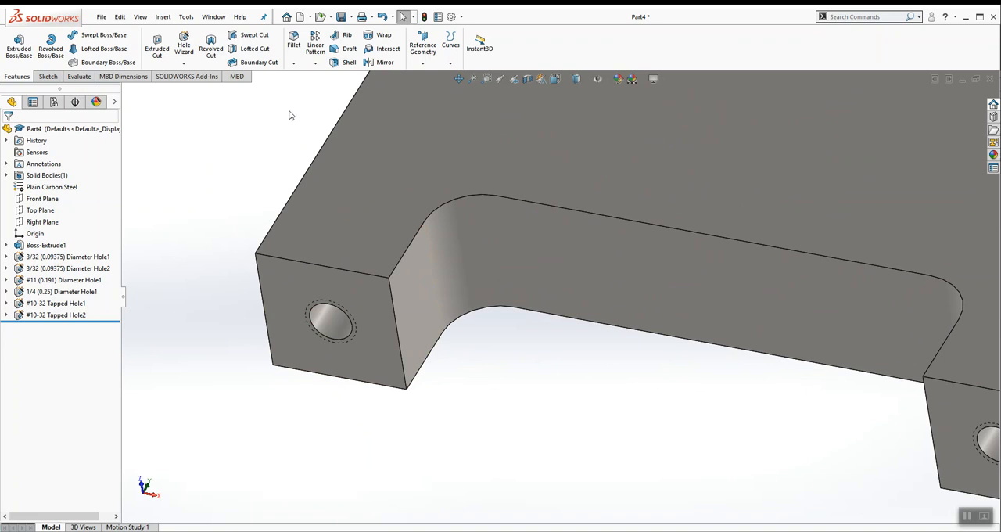
click(451, 17)
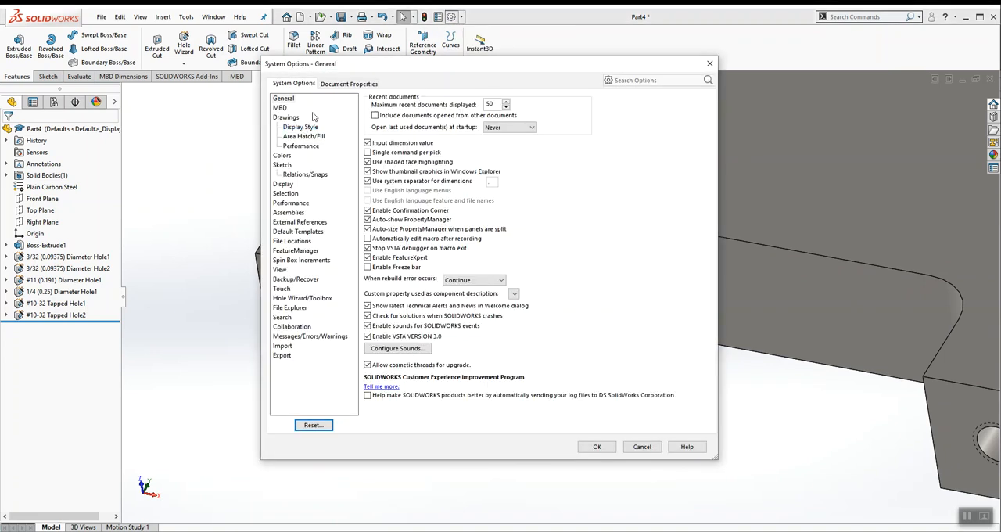
click(332, 85)
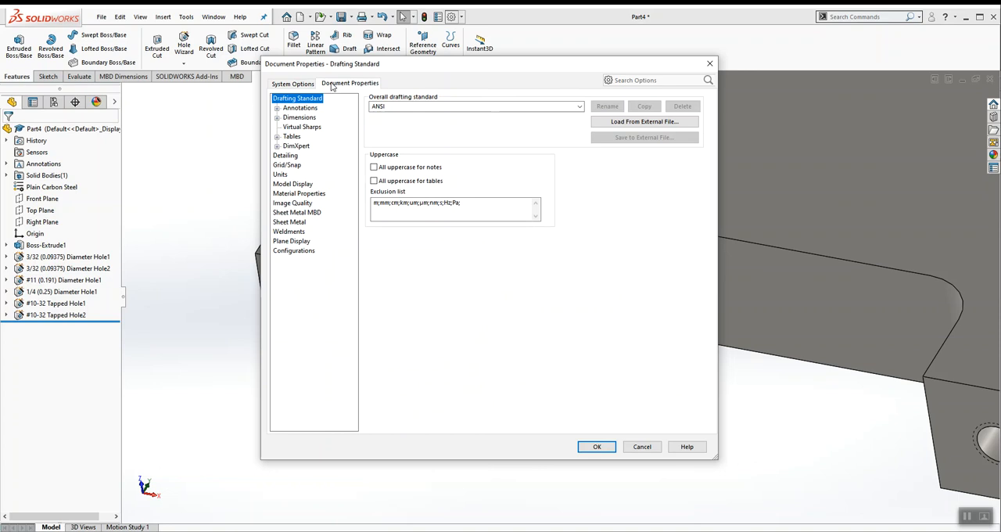
click(286, 156)
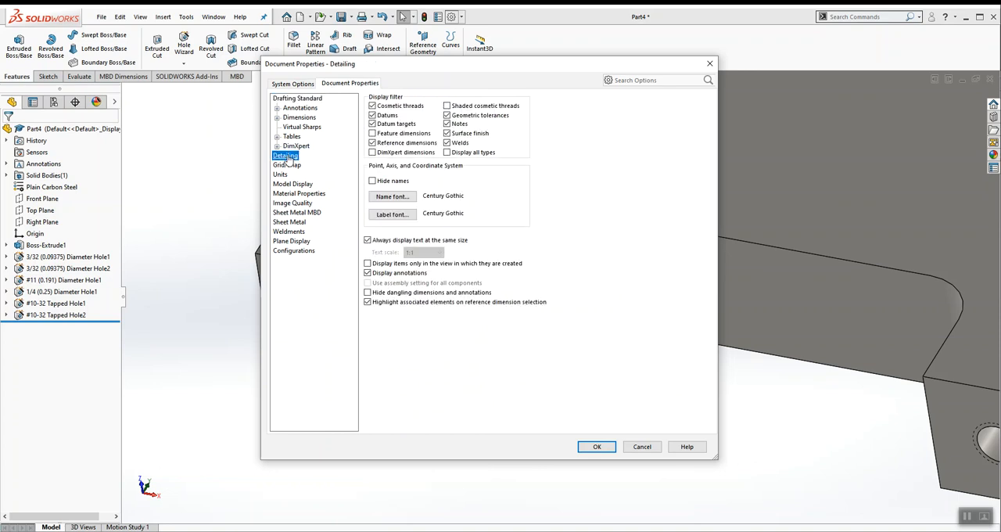
click(447, 105)
click(596, 447)
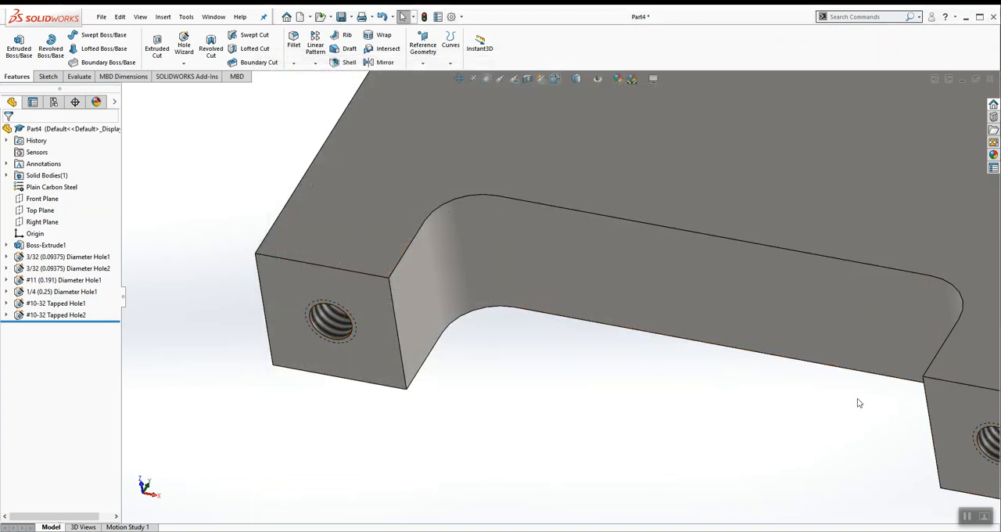
Step: Examine the shaded threads of the leg and top holes in a Front Plane section view, and turn the section off
key(f)
middle_drag(677, 203, 691, 432)
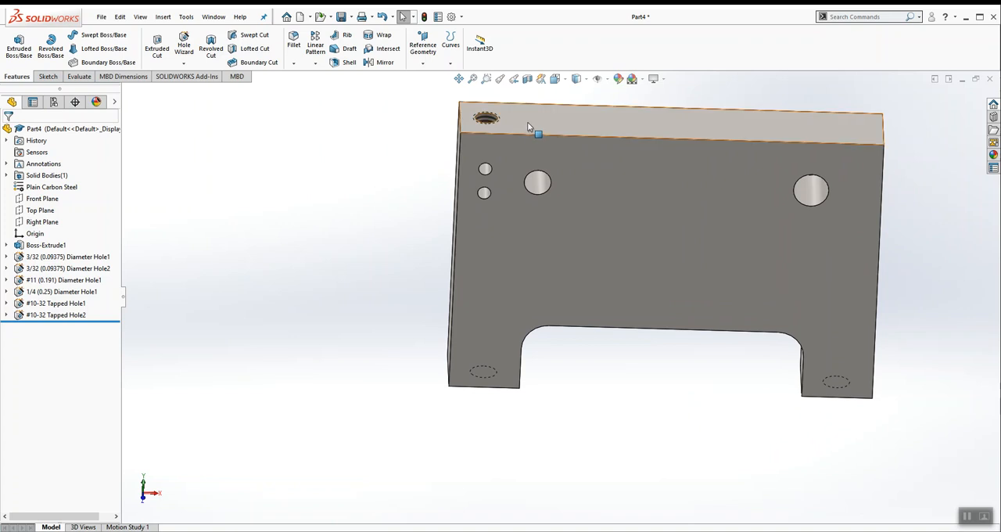
click(527, 78)
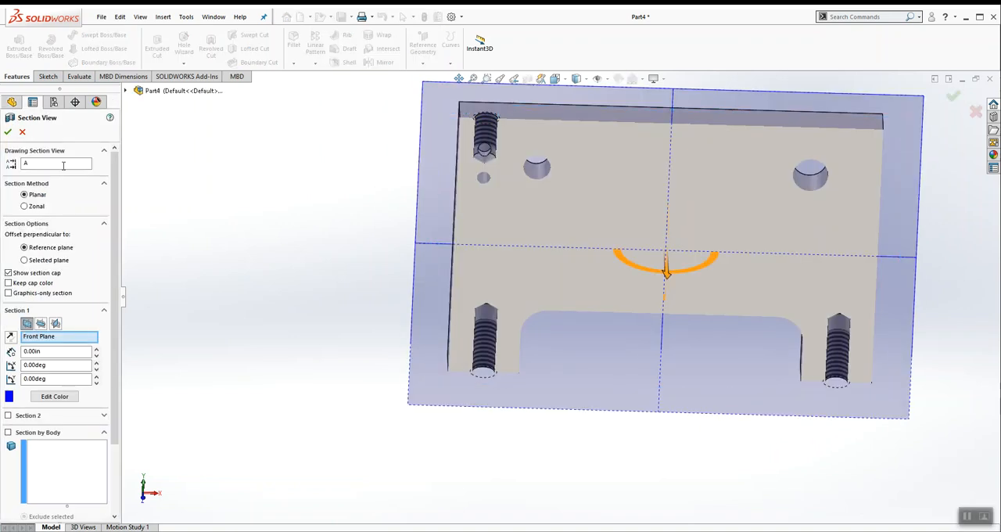
click(8, 131)
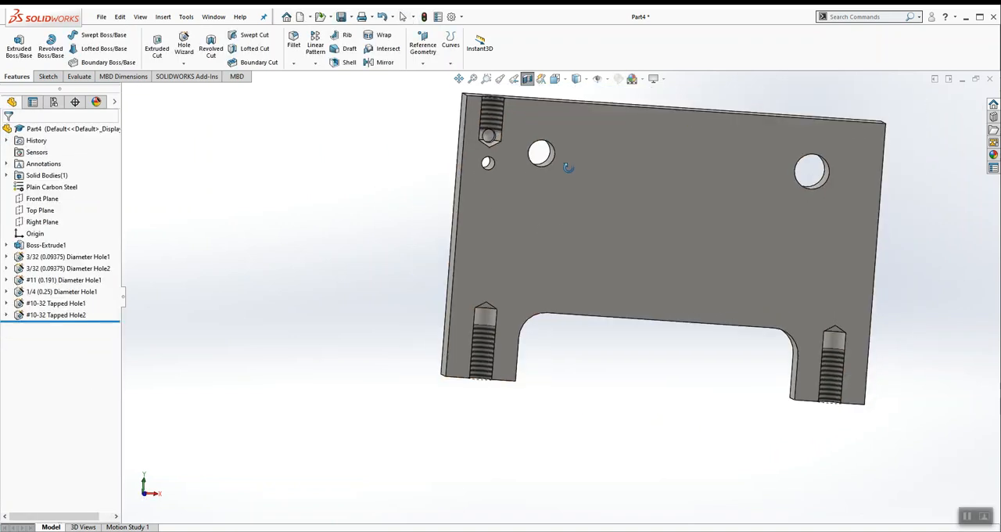
scroll(856, 351, down, 6)
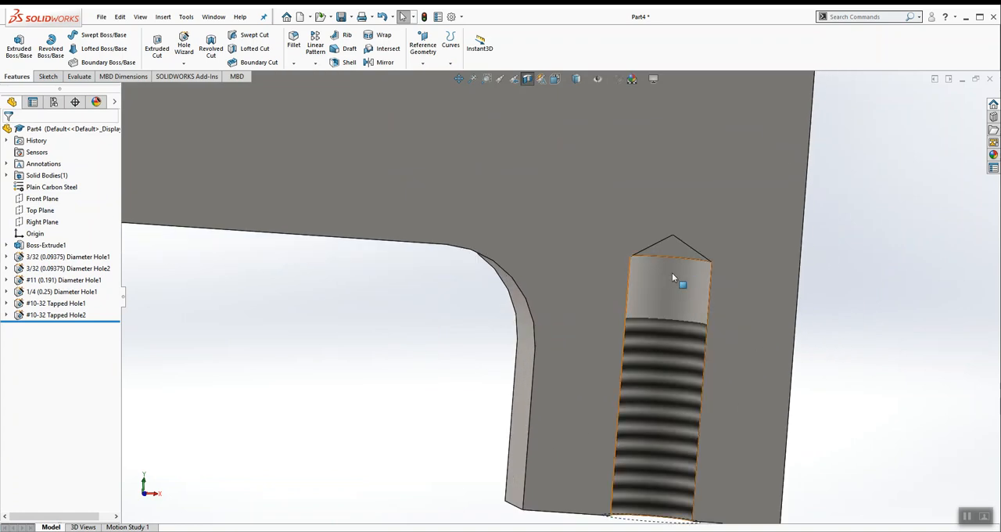
scroll(678, 294, up, 3)
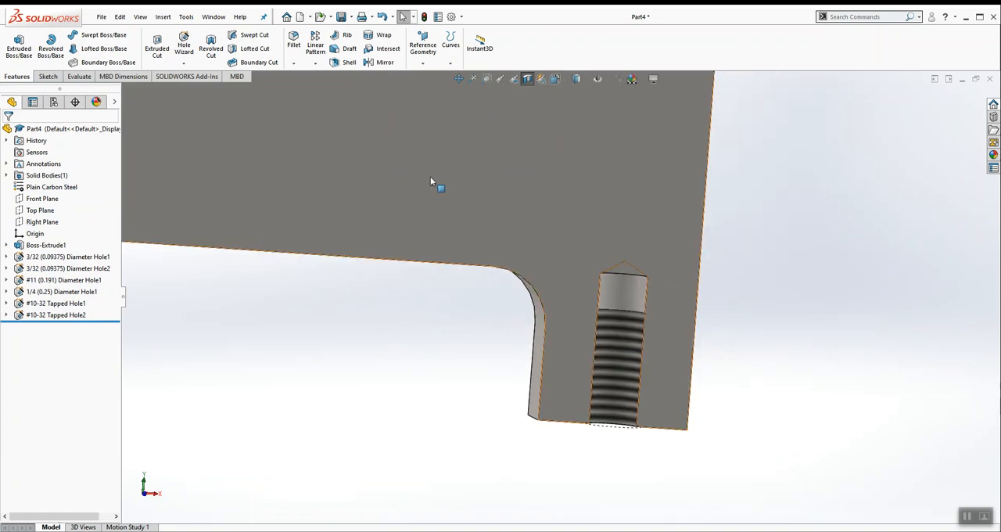
scroll(435, 178, up, 6)
scroll(407, 178, down, 5)
middle_drag(420, 139, 351, 145)
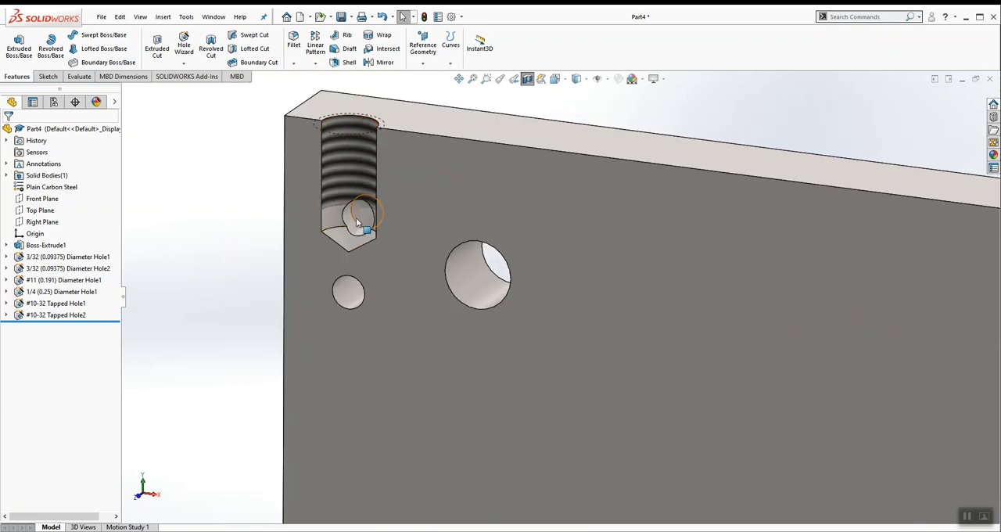
click(528, 80)
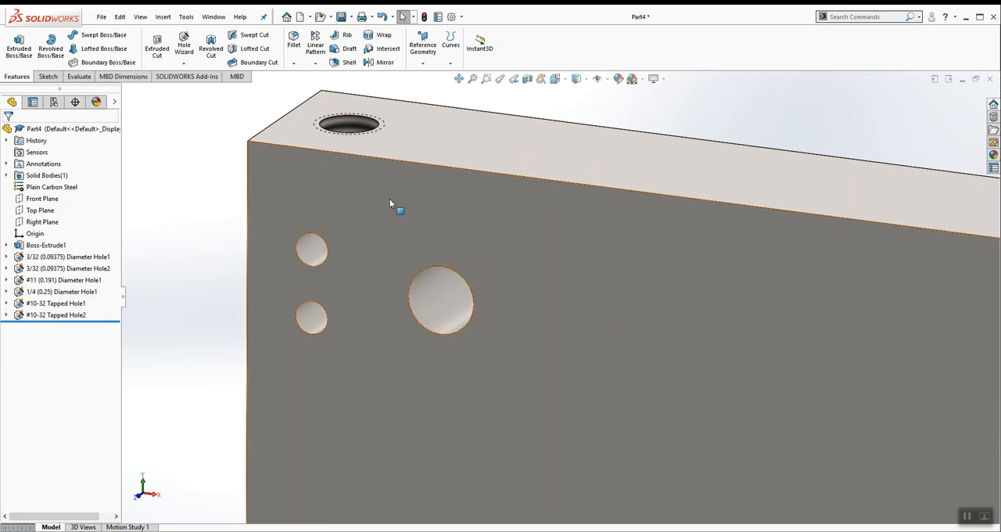
Step: Show the finished cylinder plate in the isometric view
scroll(418, 178, up, 3)
scroll(389, 204, up, 3)
click(555, 78)
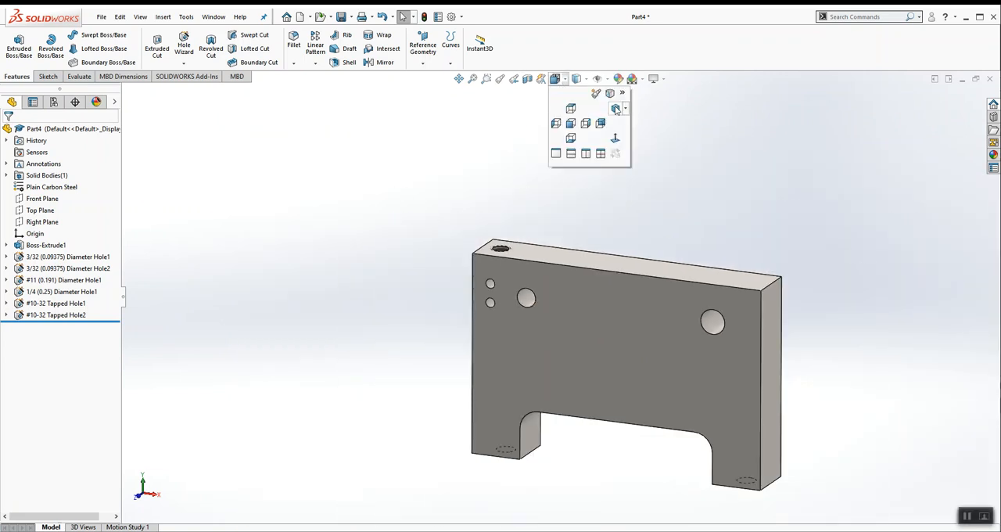
click(614, 113)
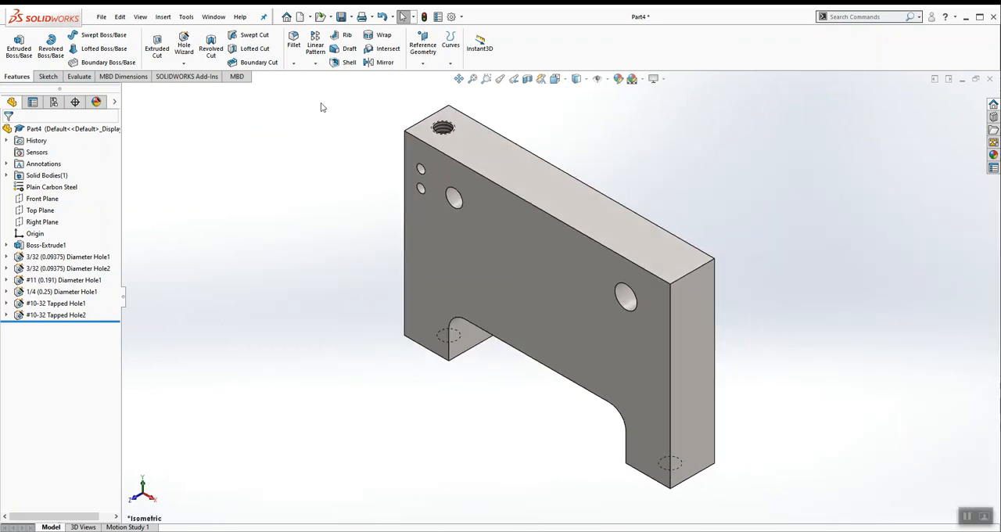
click(101, 16)
click(298, 150)
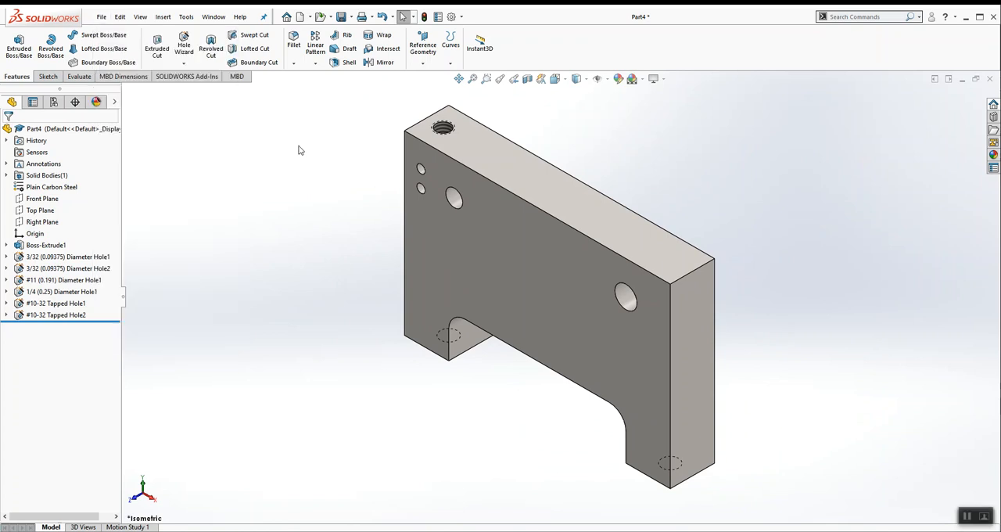